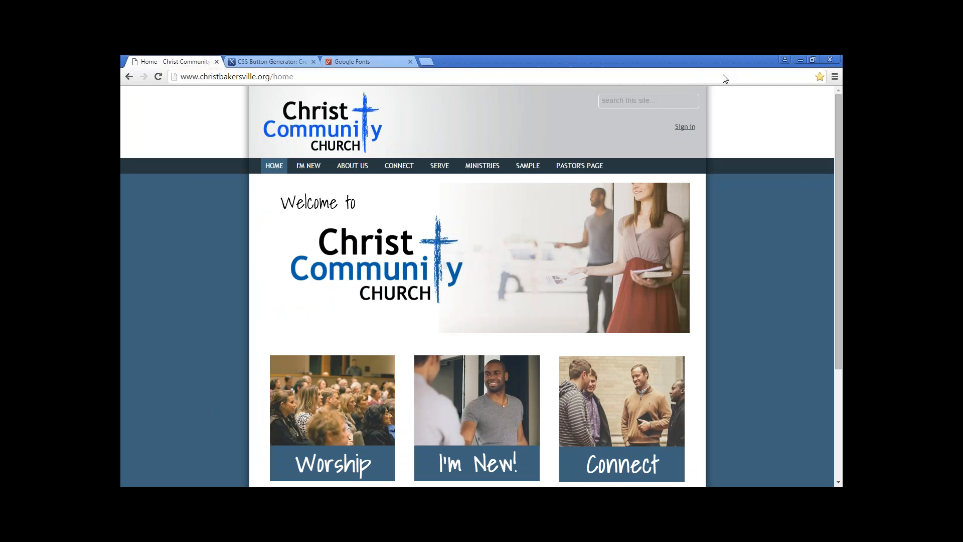
# Sign in to the church website with the administrator username and account password.
pyautogui.click(682, 128)
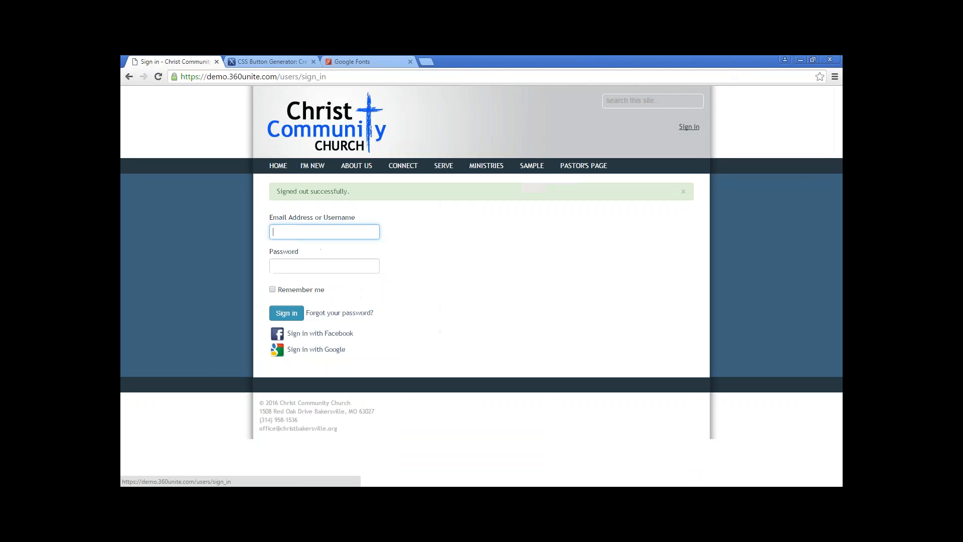
pyautogui.write('sysadmin')
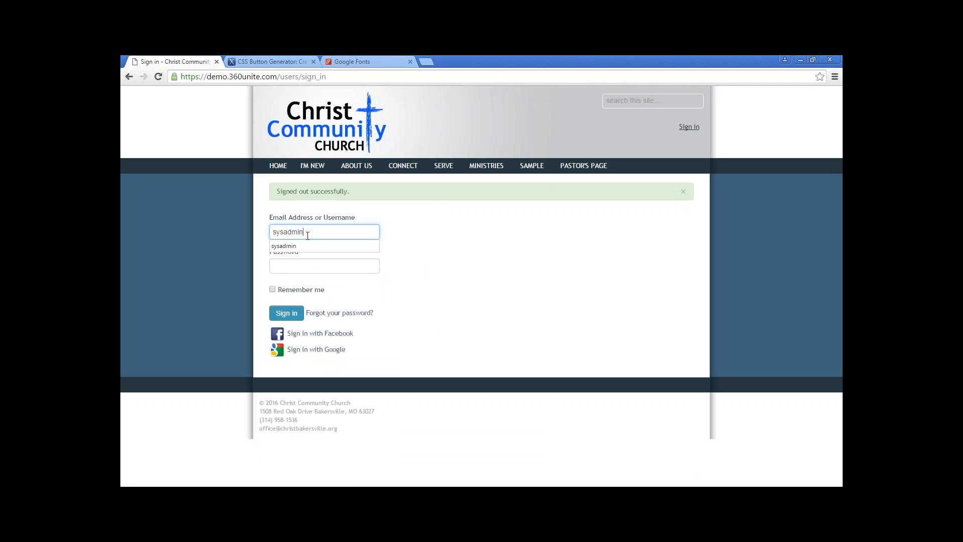
pyautogui.press('Tab')
pyautogui.write('••••••')
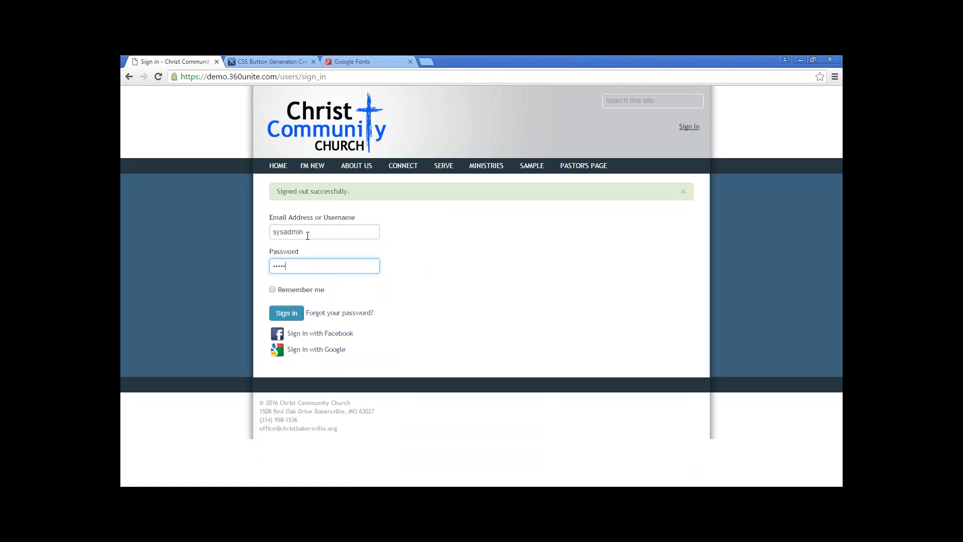
pyautogui.press('BackSpace')
pyautogui.press('BackSpace')
pyautogui.press('BackSpace')
pyautogui.press('BackSpace')
pyautogui.press('BackSpace')
pyautogui.press('BackSpace')
pyautogui.write('••••••••')
pyautogui.press('Return')
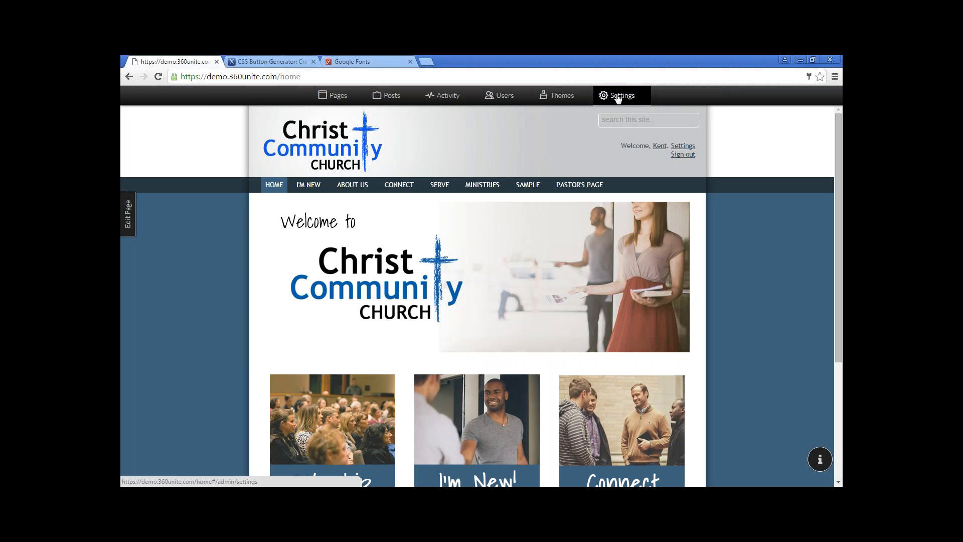
# Compare the descriptions of the Light and Heritage themes, apply the Light theme, and reload the home page.
pyautogui.click(559, 98)
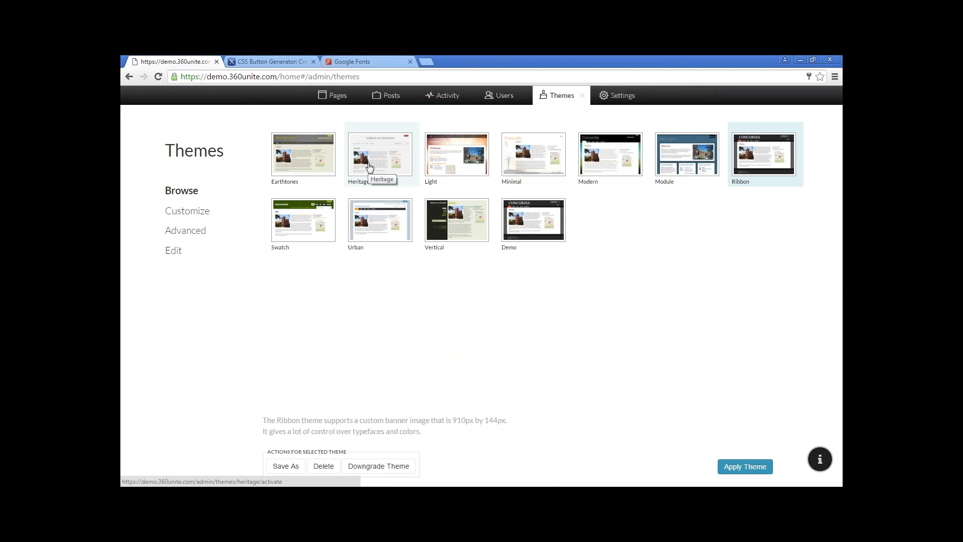
pyautogui.click(458, 164)
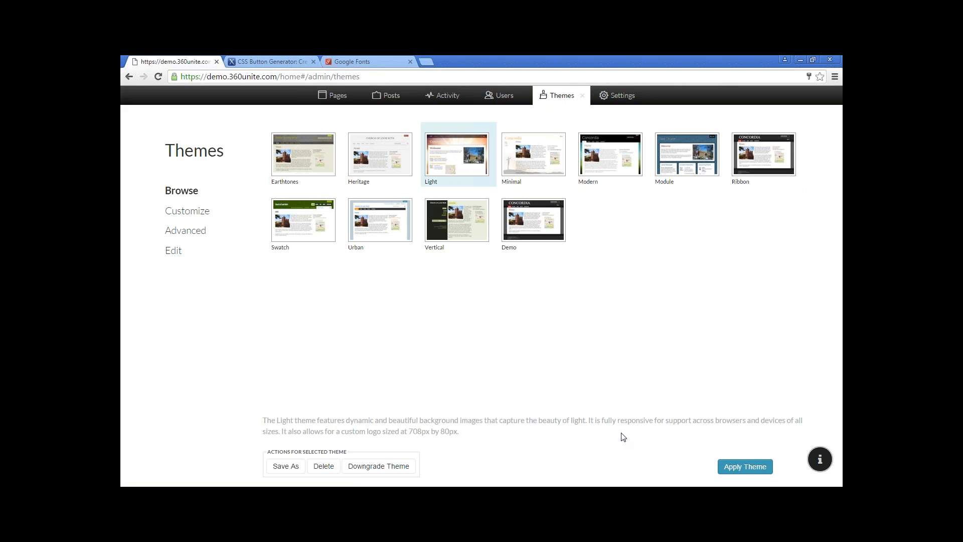
pyautogui.click(386, 158)
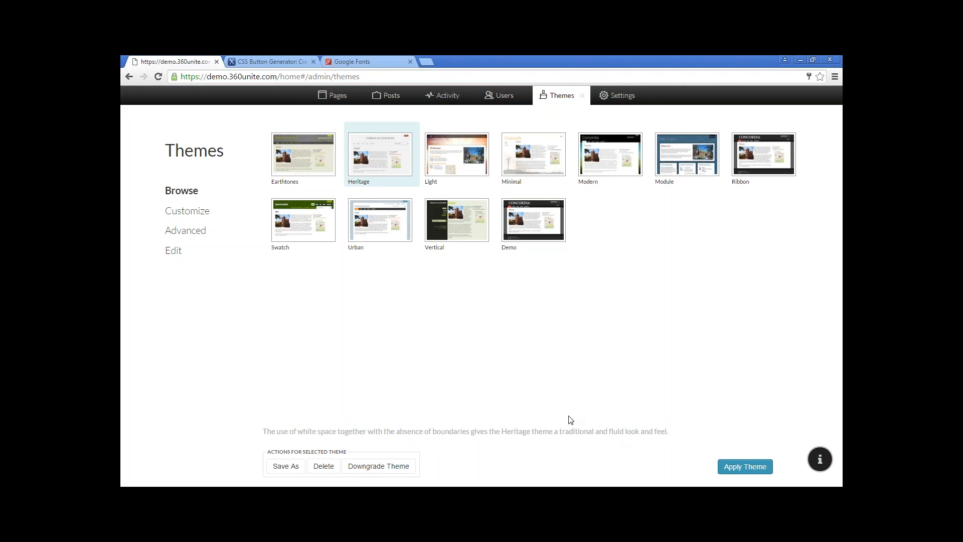
pyautogui.click(462, 148)
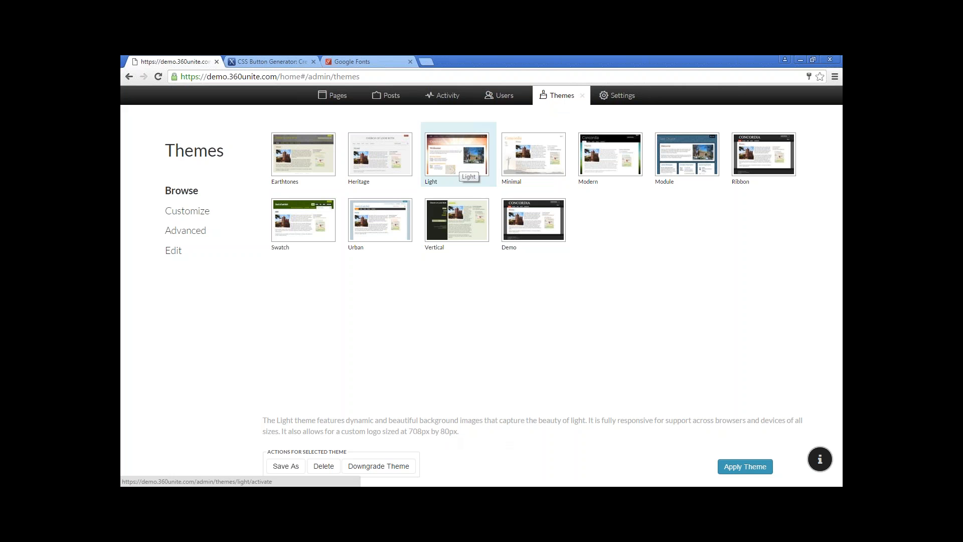
pyautogui.click(743, 467)
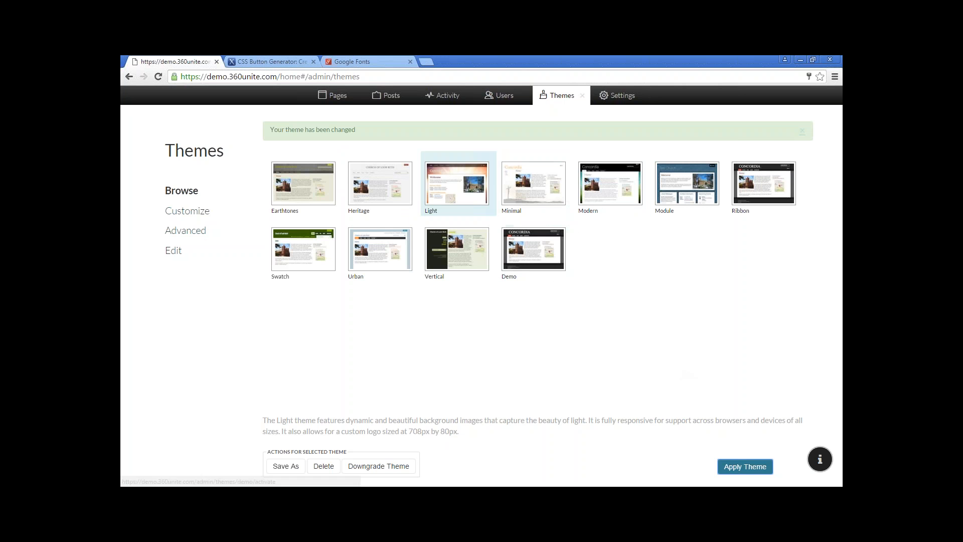
pyautogui.click(733, 456)
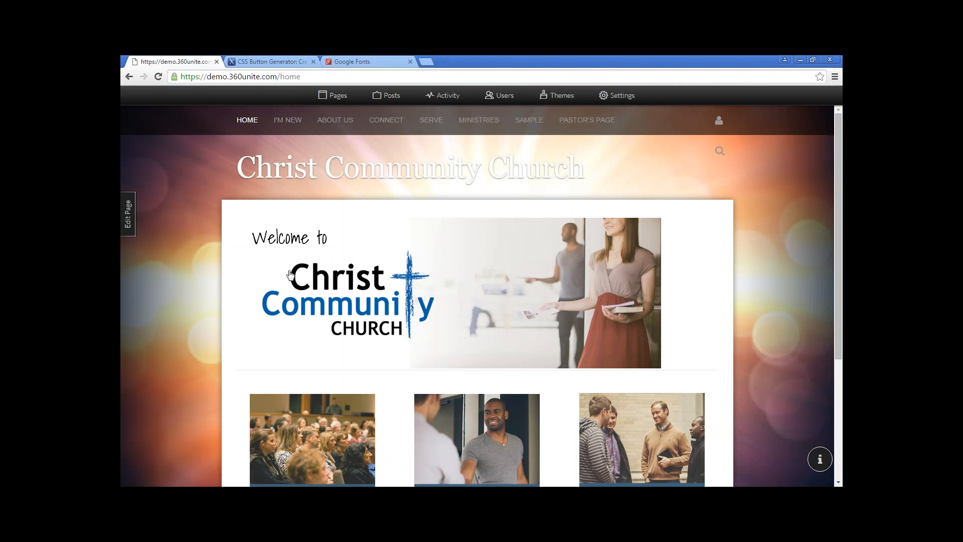
pyautogui.click(158, 78)
# Shrink the browser window to a phone-like width and expand and collapse the mobile navigation menu.
pyautogui.click(813, 61)
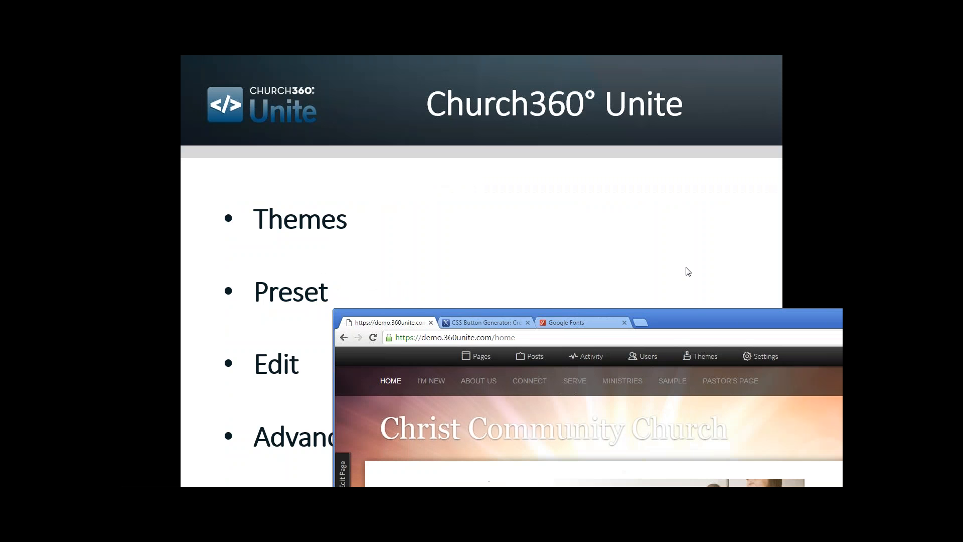
pyautogui.moveTo(701, 319); pyautogui.dragTo(528, 68)
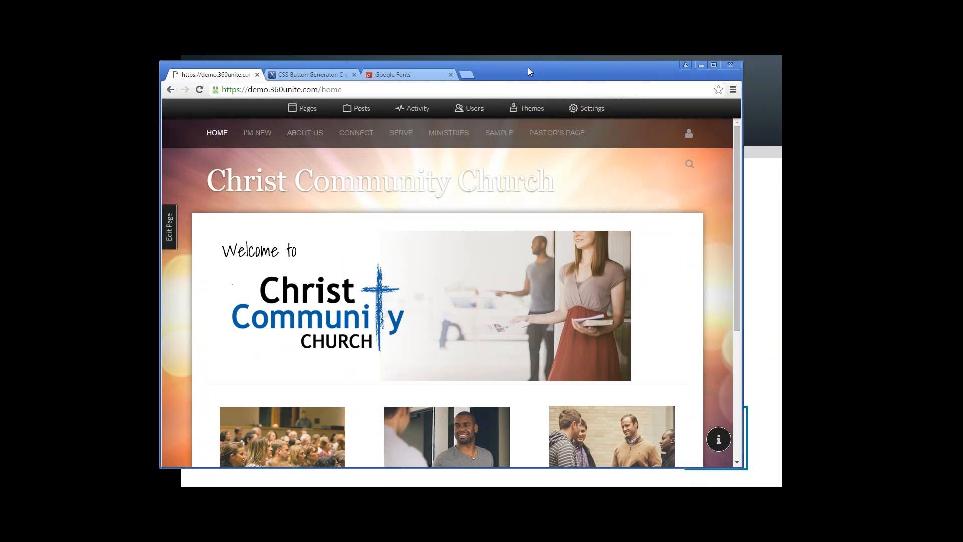
pyautogui.click(835, 82)
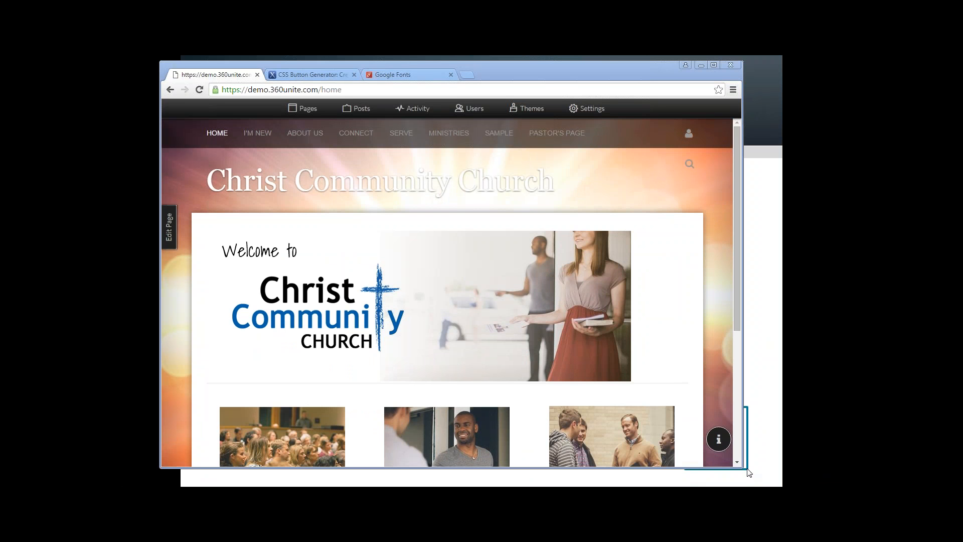
pyautogui.moveTo(741, 466); pyautogui.dragTo(413, 400)
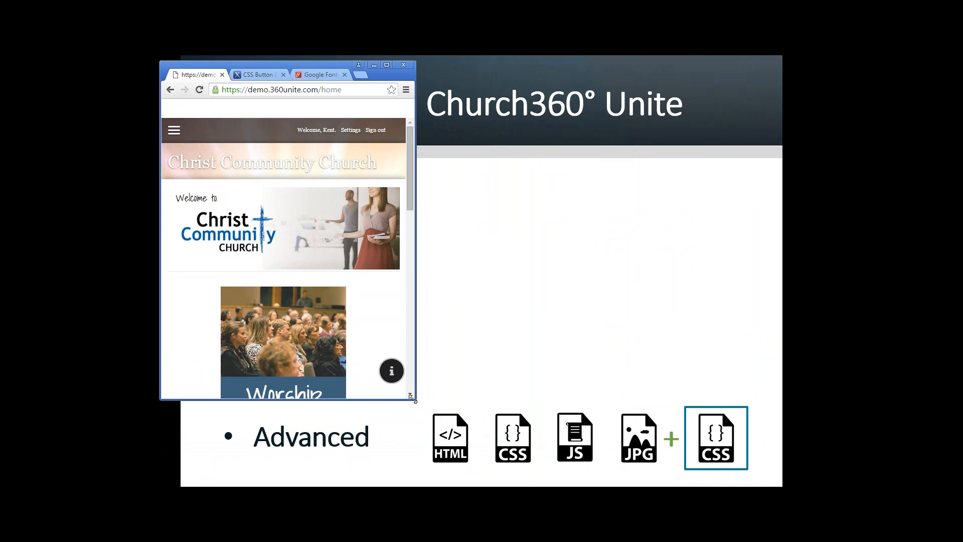
pyautogui.click(172, 130)
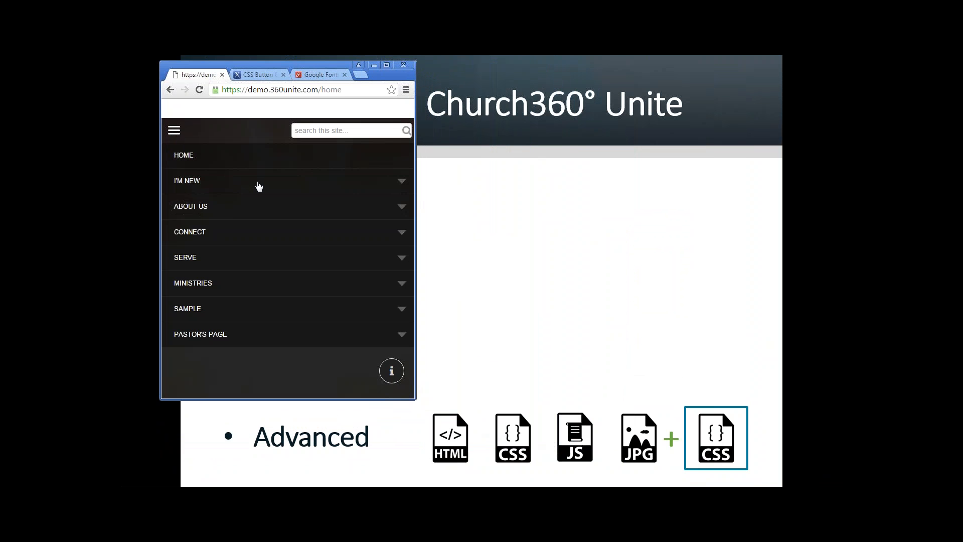
pyautogui.click(173, 131)
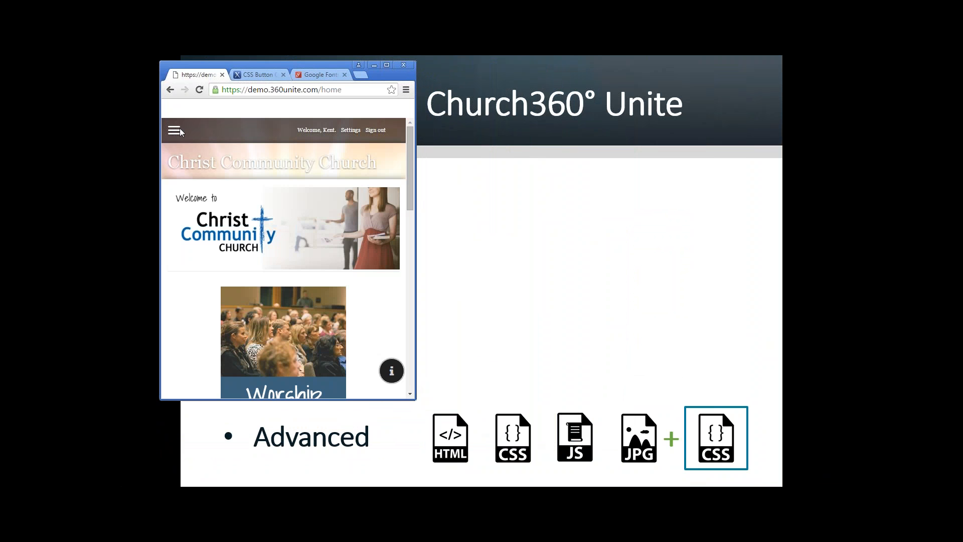
# Check the home page's responsive layout at a narrower and a tablet-like width down to the footer, and maximize the window.
pyautogui.moveTo(416, 406); pyautogui.dragTo(366, 408)
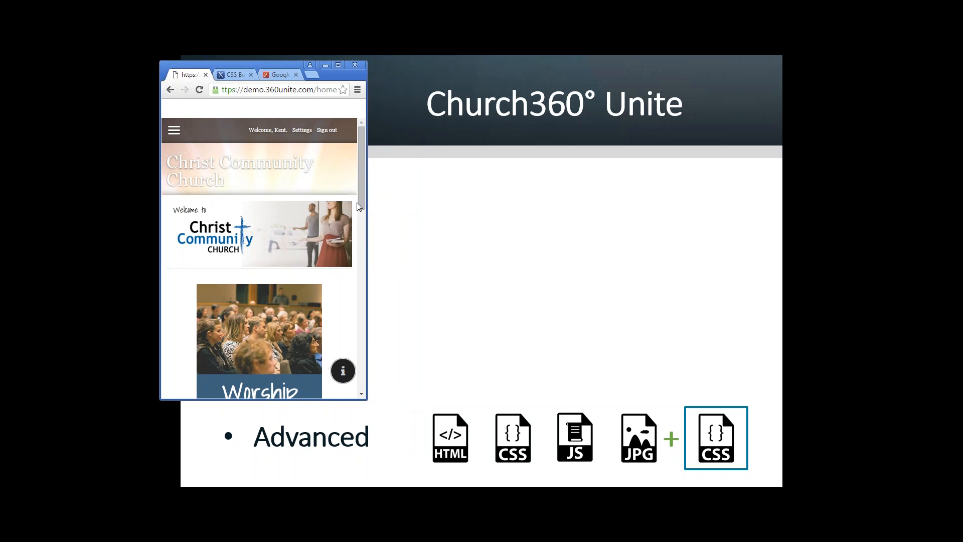
pyautogui.moveTo(363, 195)
pyautogui.mouseDown()
pyautogui.moveTo(374, 369)
pyautogui.moveTo(350, 211)
pyautogui.moveTo(360, 198)
pyautogui.mouseUp()
pyautogui.moveTo(368, 400); pyautogui.dragTo(631, 391)
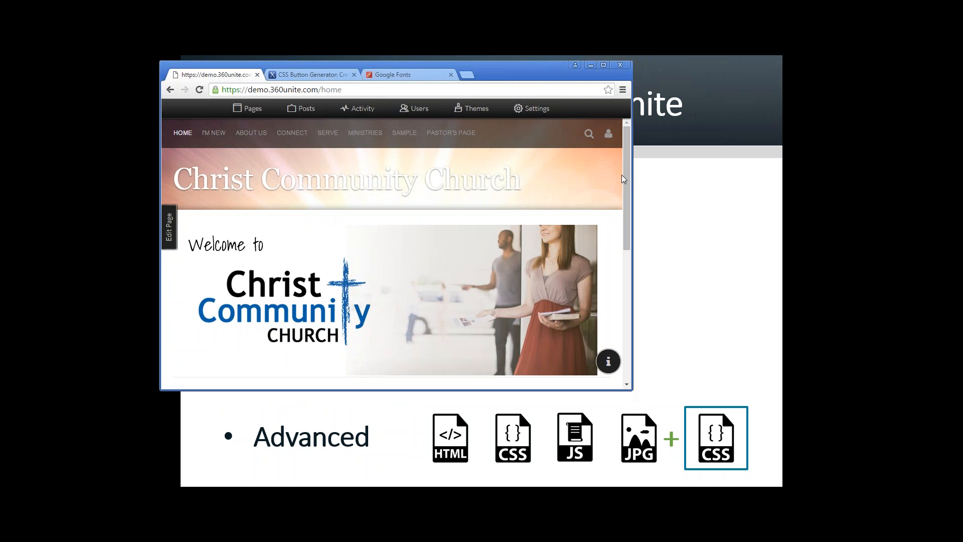
pyautogui.moveTo(626, 211); pyautogui.dragTo(628, 381)
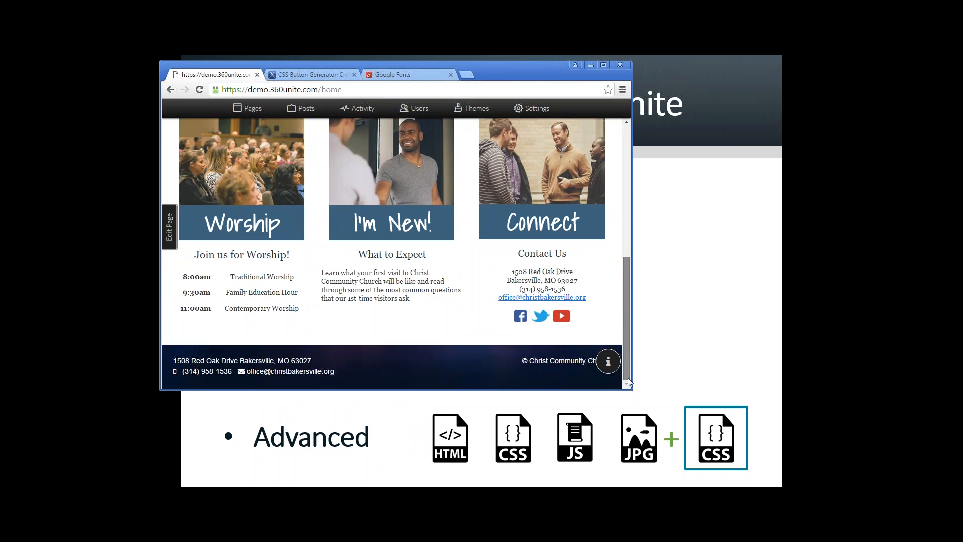
pyautogui.click(603, 66)
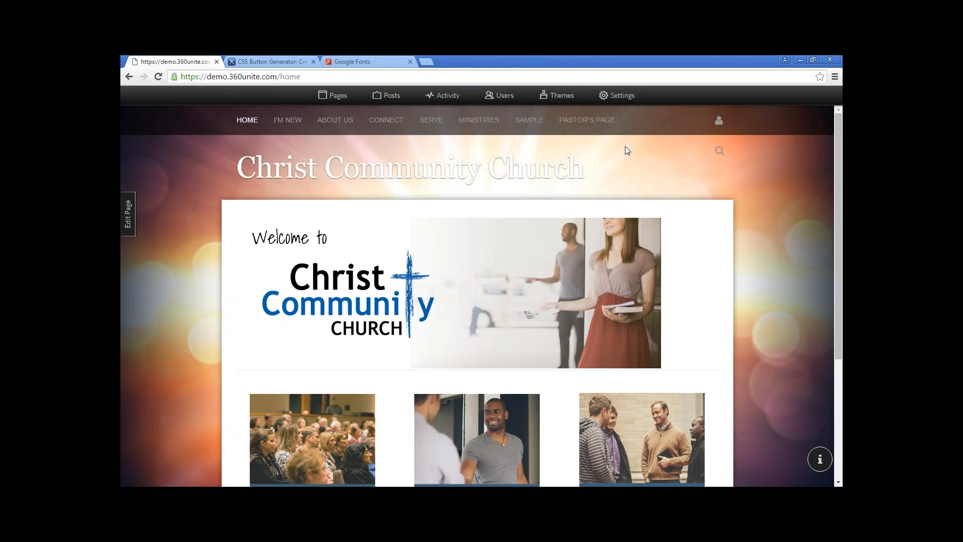
# Customize the Light theme with the Green Bokeh preset and save the changes.
pyautogui.click(562, 98)
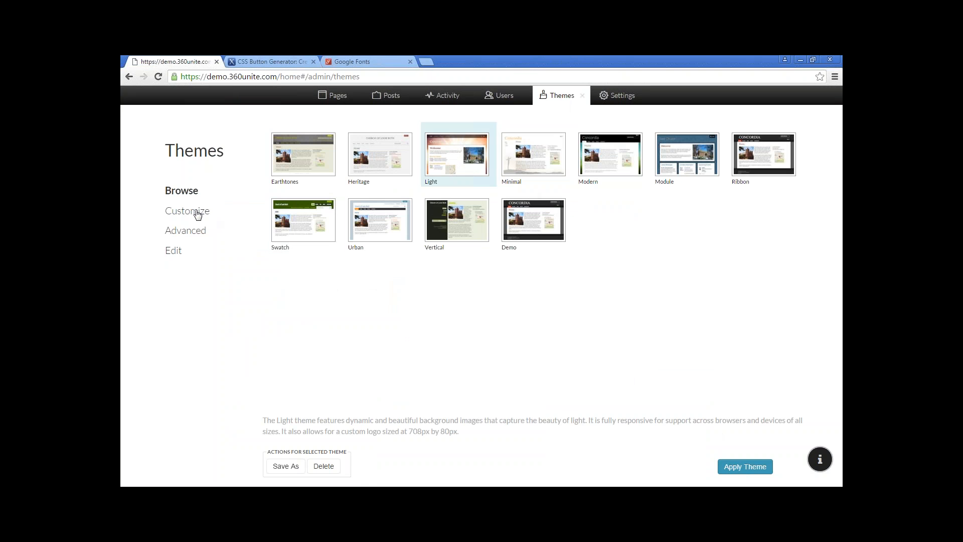
pyautogui.click(198, 215)
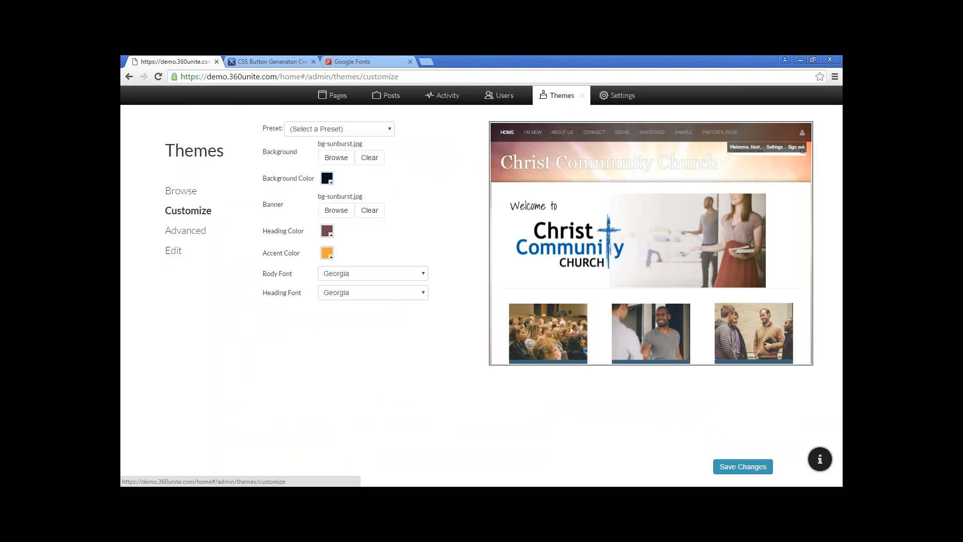
pyautogui.click(345, 131)
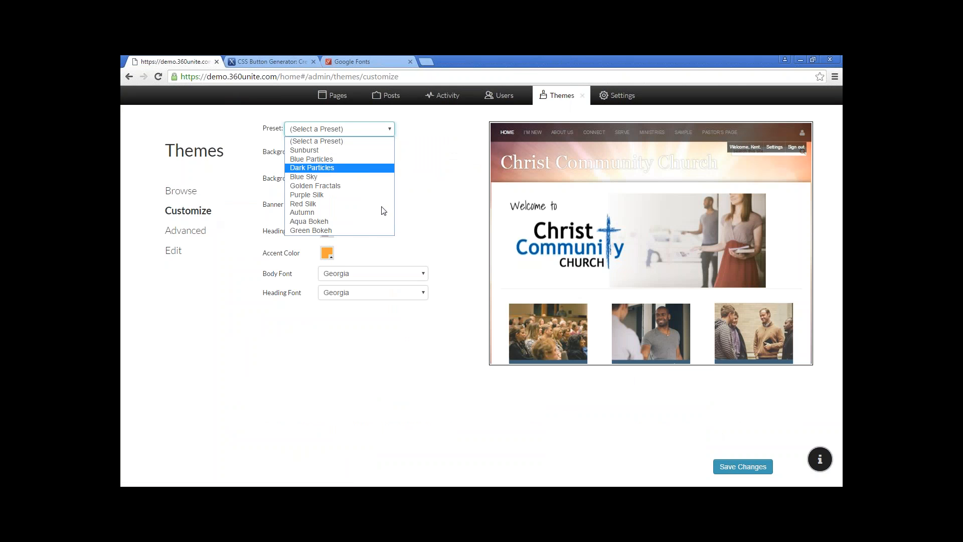
pyautogui.click(330, 229)
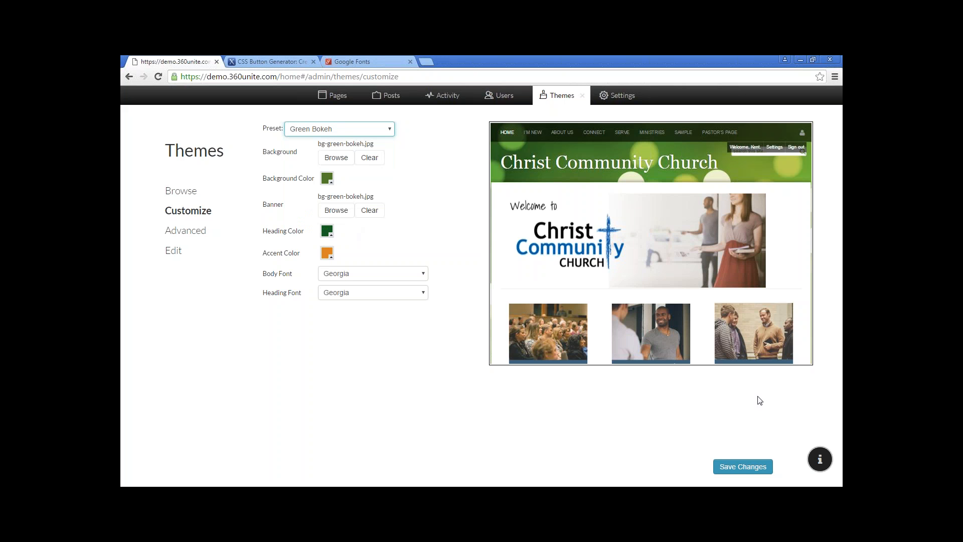
pyautogui.click(743, 466)
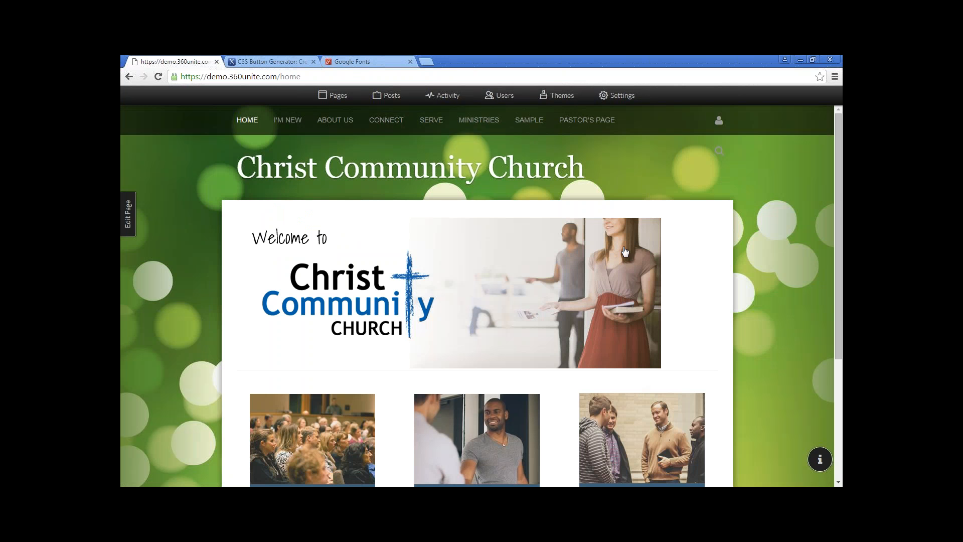
# Return to the theme's customization settings and view the available body fonts without changing the selection.
pyautogui.click(557, 96)
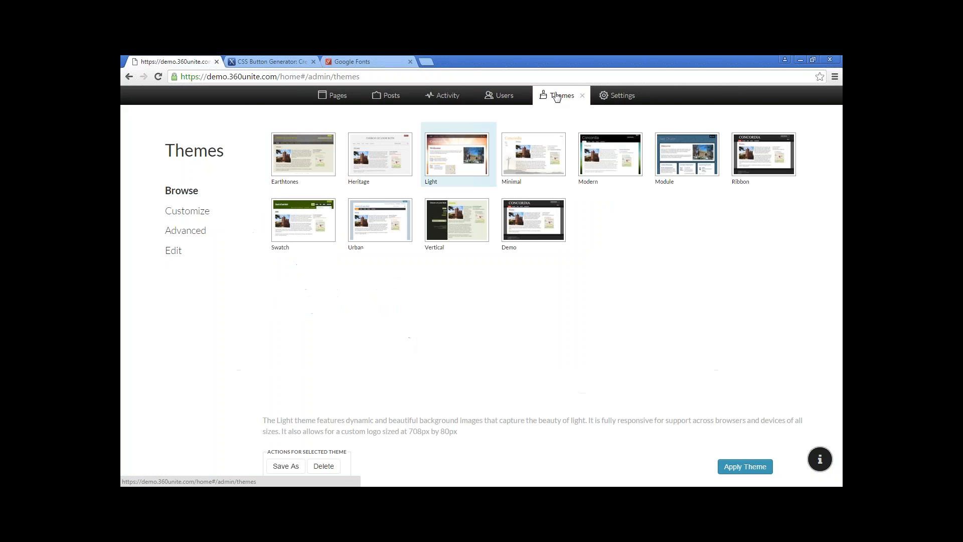
pyautogui.click(185, 213)
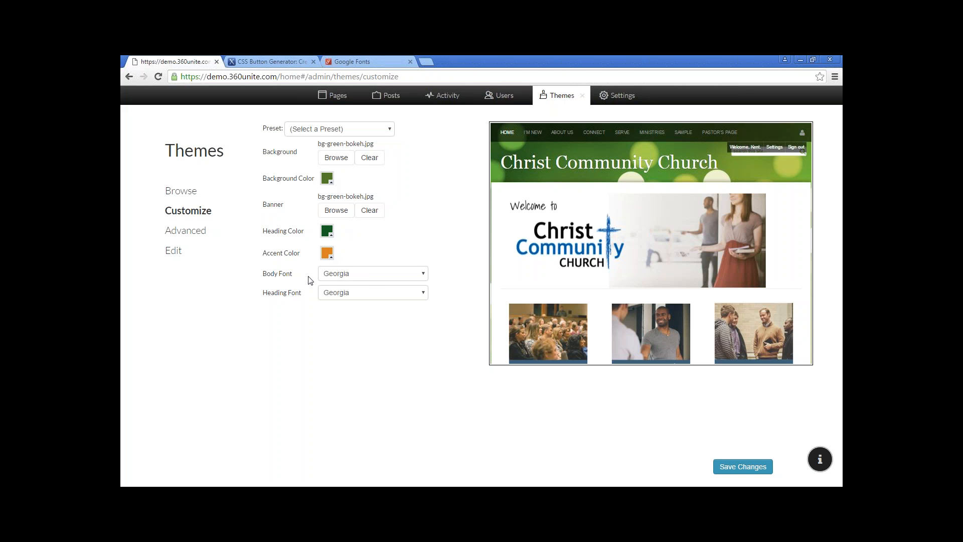
pyautogui.click(371, 277)
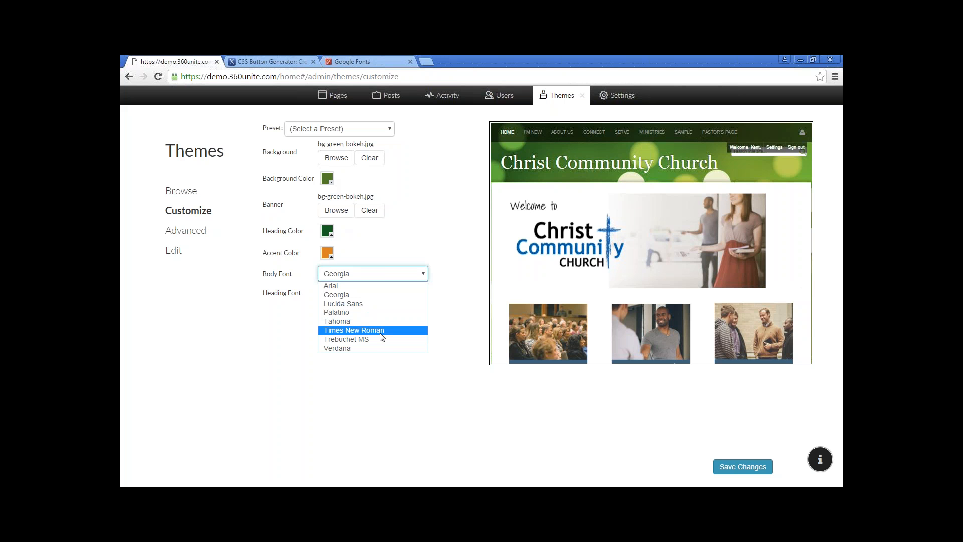
pyautogui.click(387, 407)
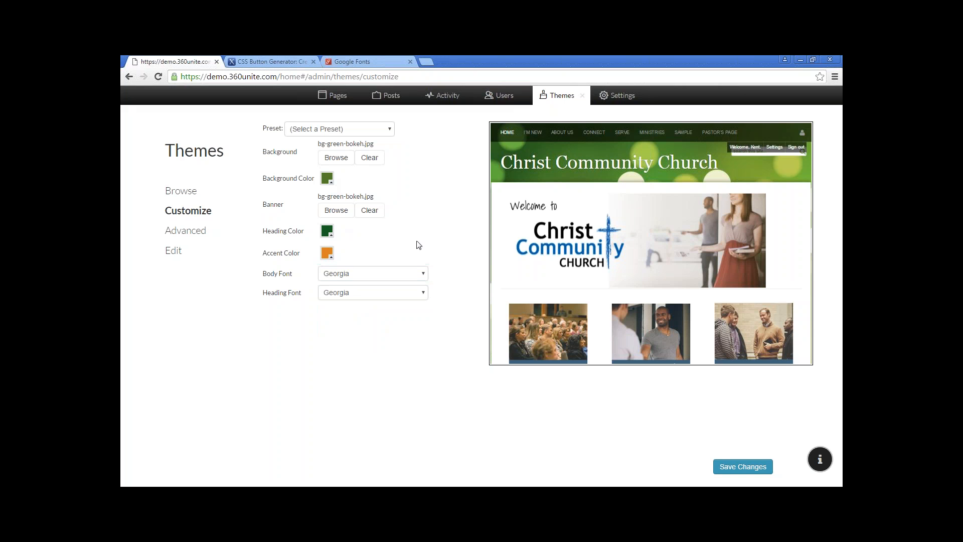
# Set the theme's banner image to the already uploaded file CCC-Logo.png.
pyautogui.click(336, 214)
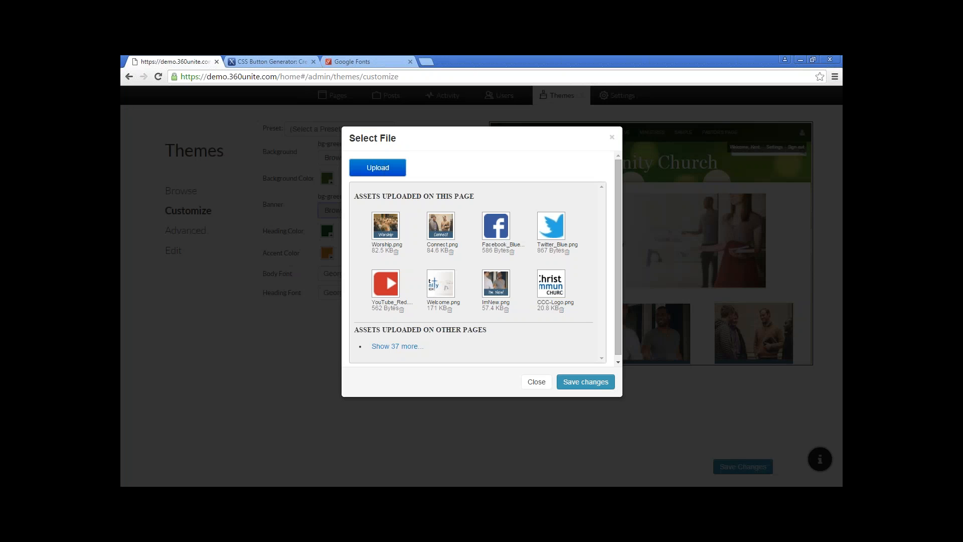
pyautogui.click(557, 293)
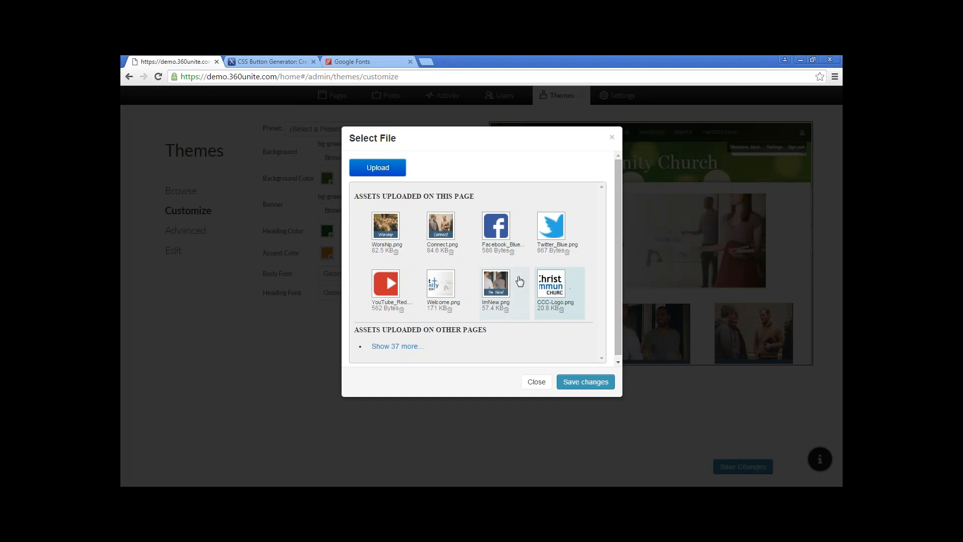
pyautogui.click(391, 172)
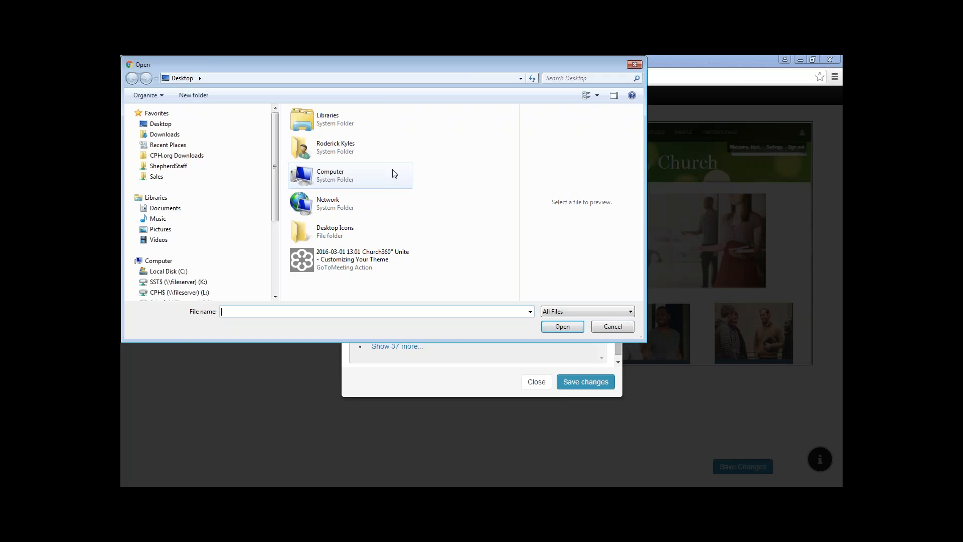
pyautogui.click(609, 327)
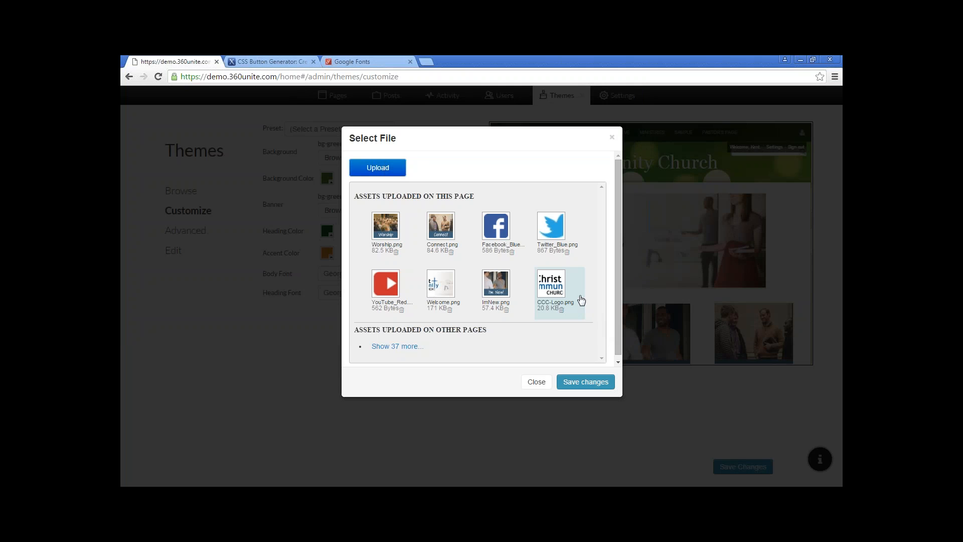
pyautogui.click(582, 382)
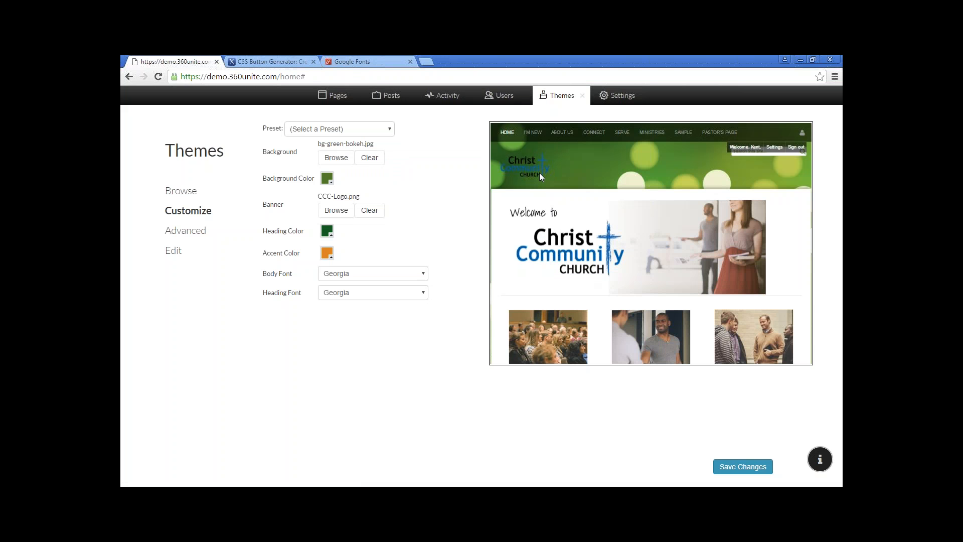
# Open the theme's advanced settings for custom headers and custom scripts.
pyautogui.click(189, 232)
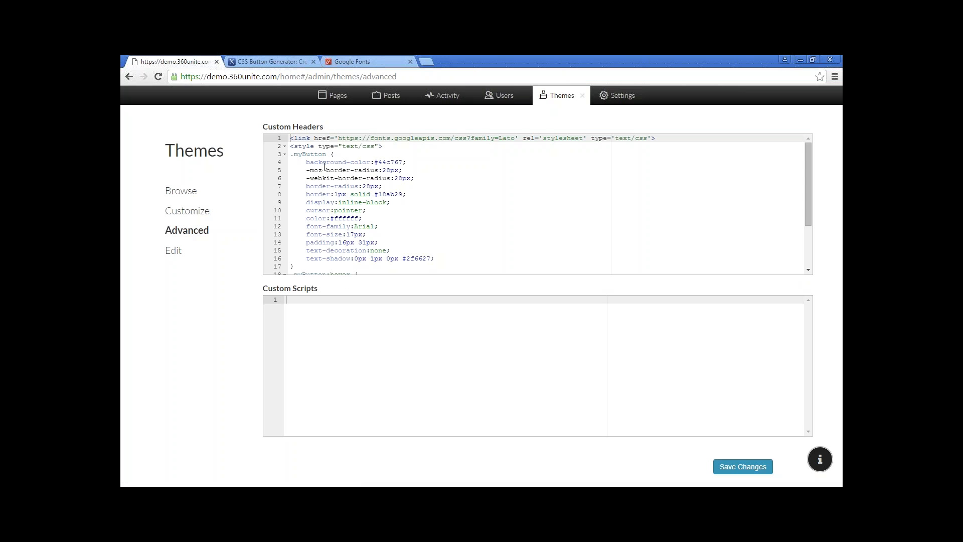
# Clone the Light theme into an editable copy named Light Theme Cloned.
pyautogui.click(190, 197)
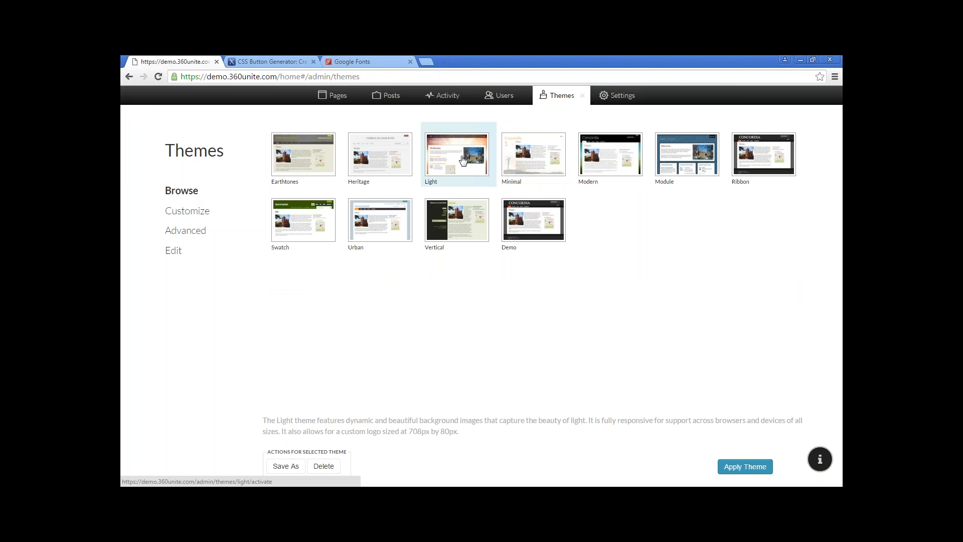
pyautogui.click(173, 251)
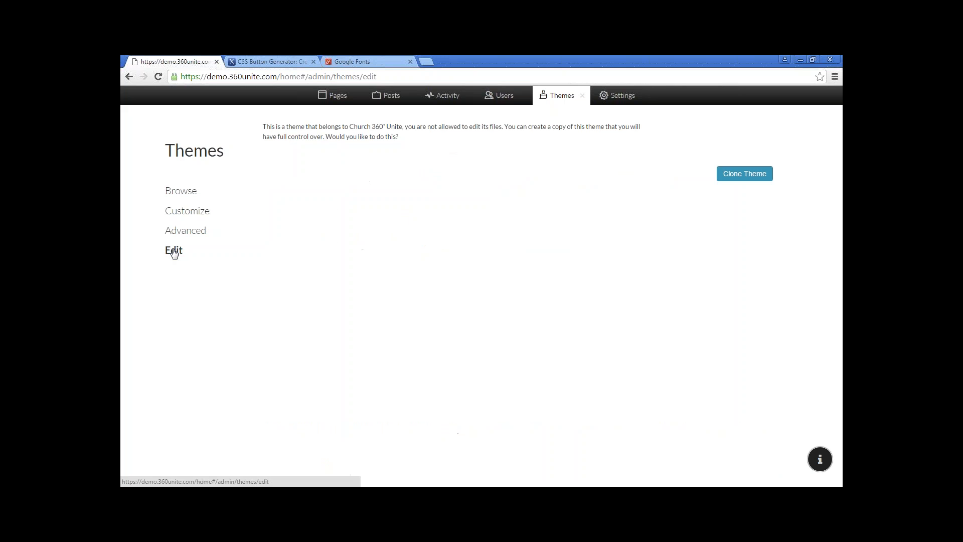
pyautogui.click(726, 179)
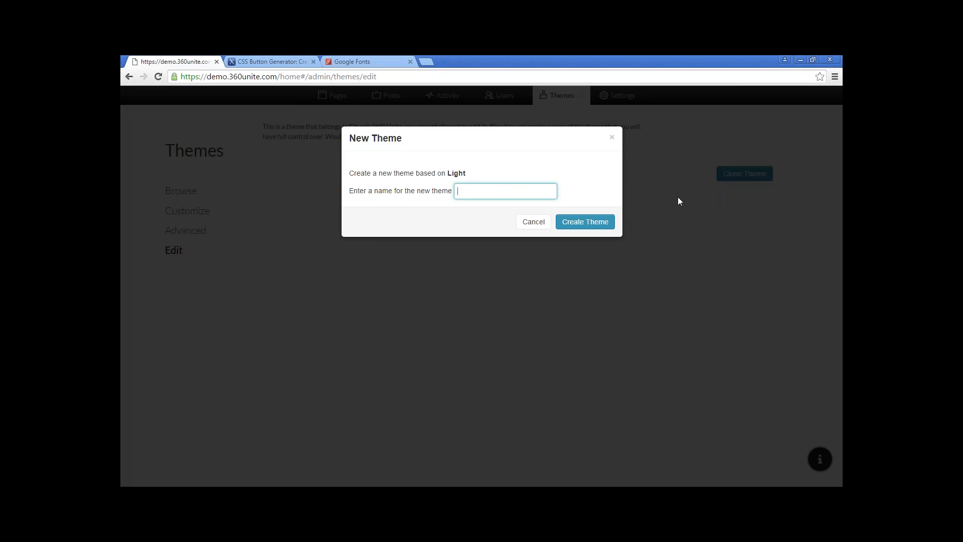
pyautogui.write('Light Theme Cloned')
pyautogui.click(604, 224)
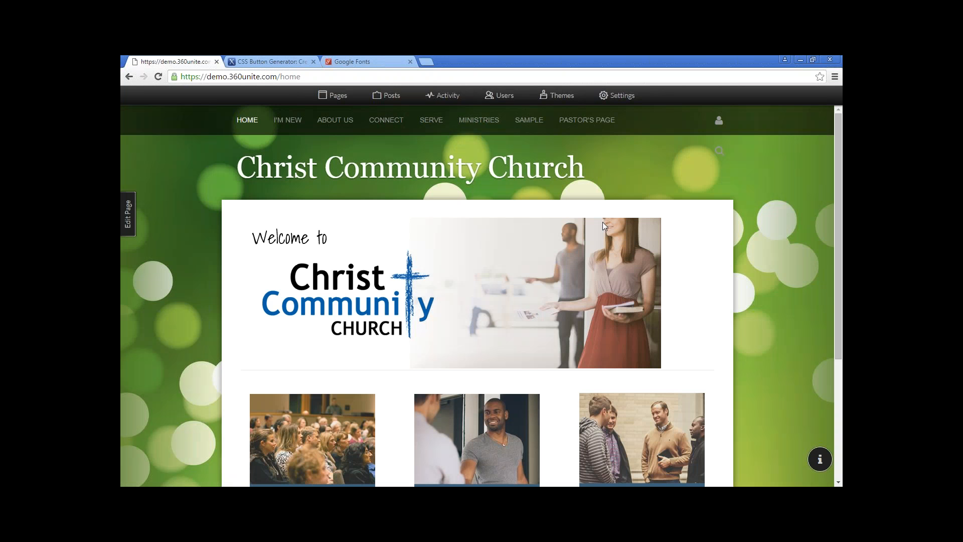
# Apply Light Theme Cloned to the site and open its theme files for editing.
pyautogui.click(567, 98)
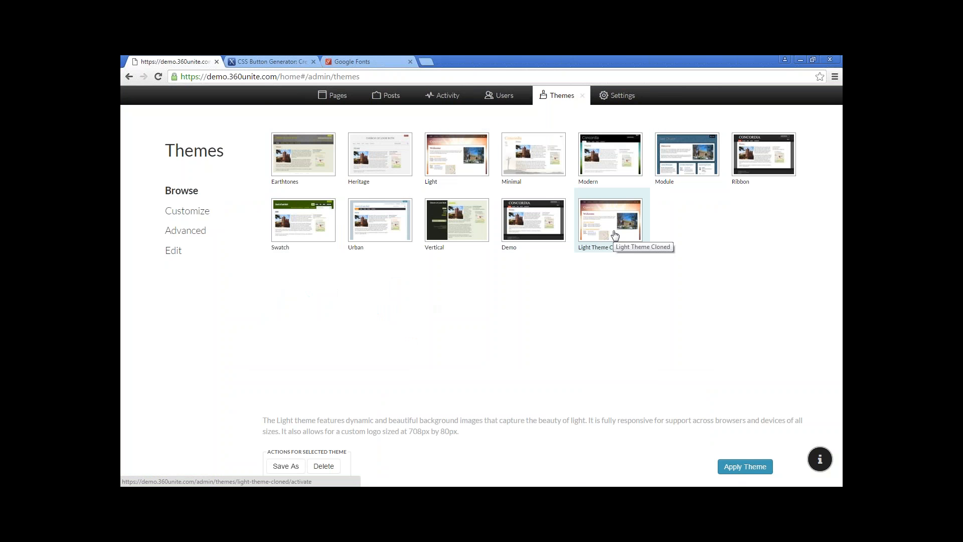
pyautogui.click(739, 469)
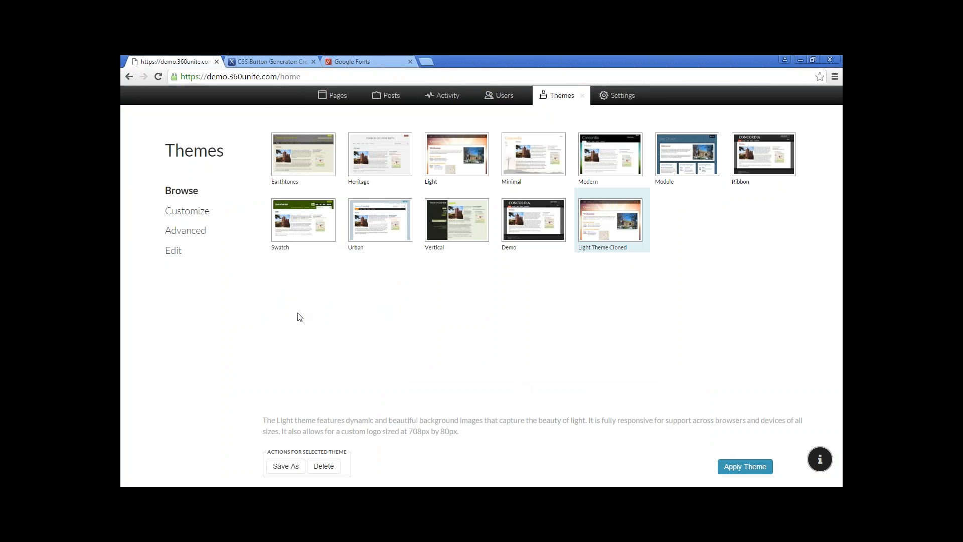
pyautogui.click(185, 236)
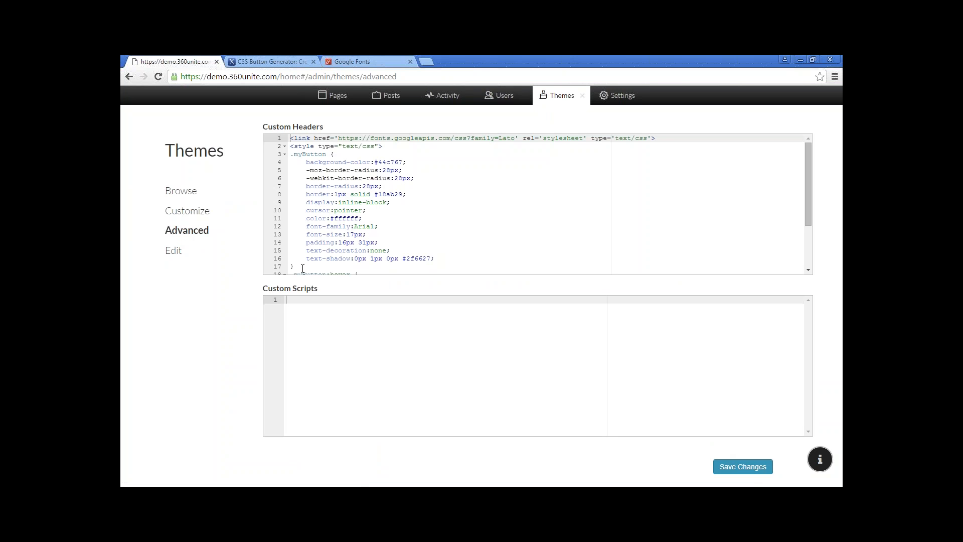
pyautogui.click(175, 255)
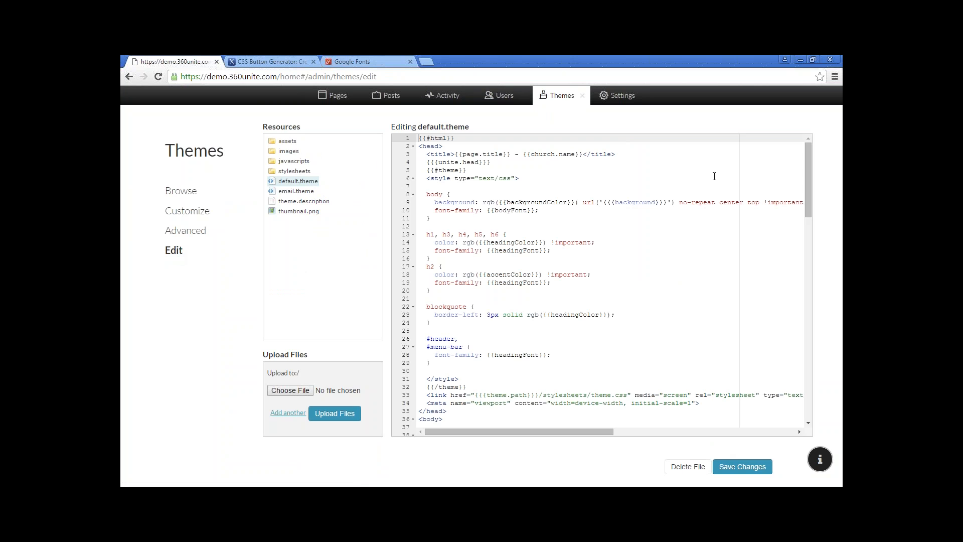
# Expand the theme's assets folder and preview its background images down to bg-blue-sky.jpg.
pyautogui.click(288, 142)
pyautogui.click(298, 152)
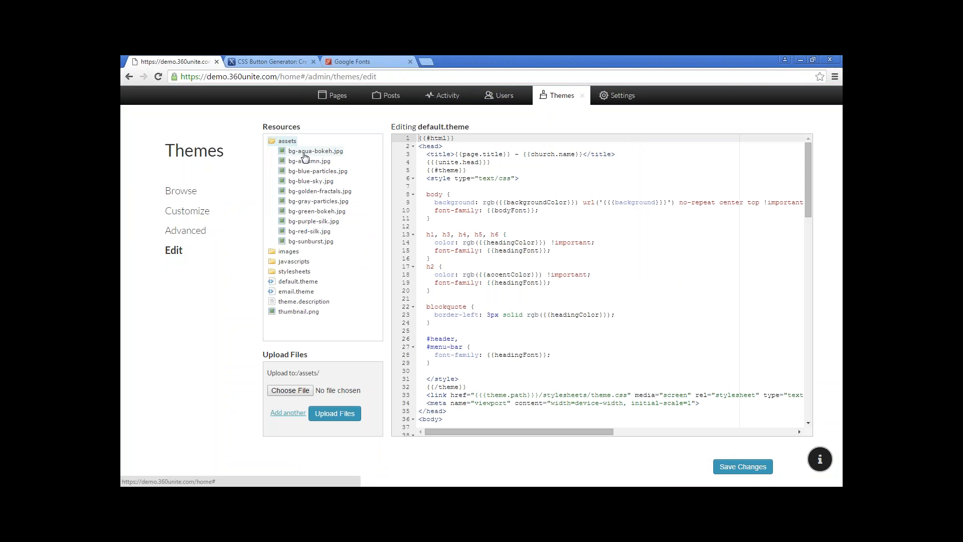
pyautogui.click(308, 161)
pyautogui.click(309, 173)
pyautogui.click(310, 182)
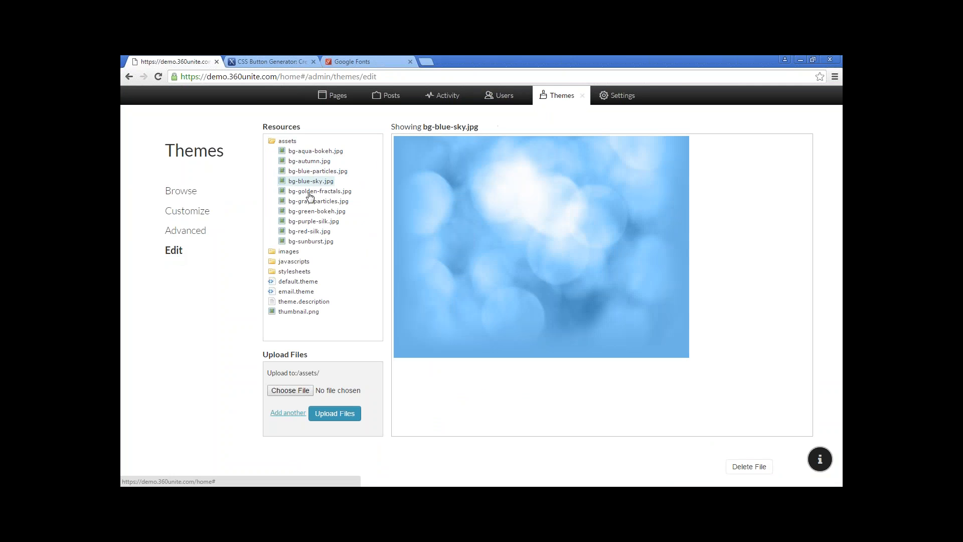
pyautogui.click(293, 252)
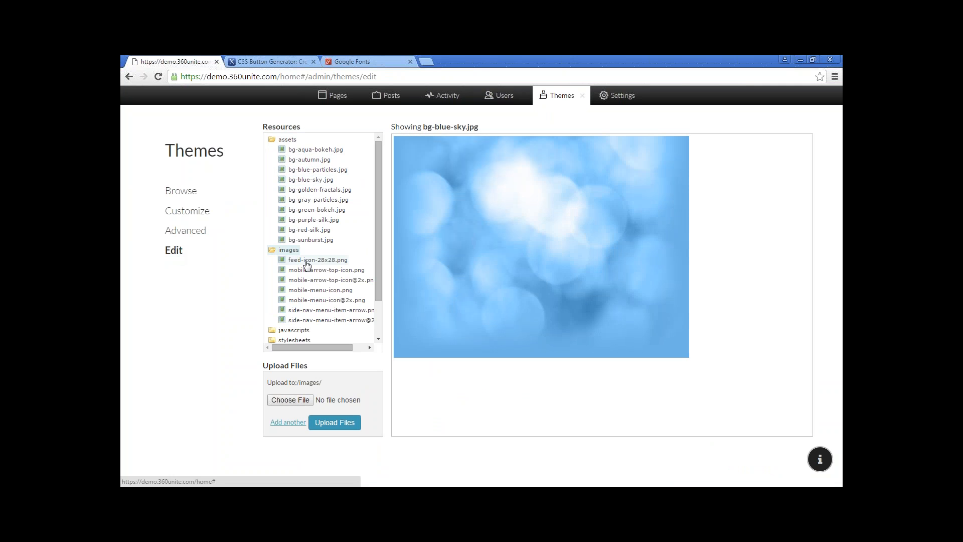
pyautogui.click(306, 262)
pyautogui.click(312, 273)
pyautogui.click(313, 280)
pyautogui.click(316, 300)
pyautogui.scroll(-2, 319, 290)
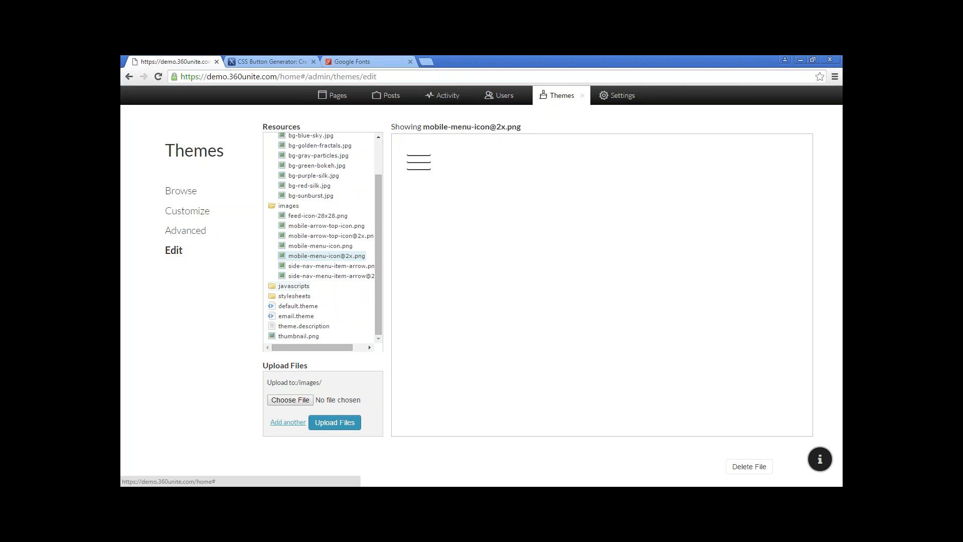
# Examine the code of theme.js in the javascripts folder and theme.css in the stylesheets folder.
pyautogui.click(297, 288)
pyautogui.click(298, 298)
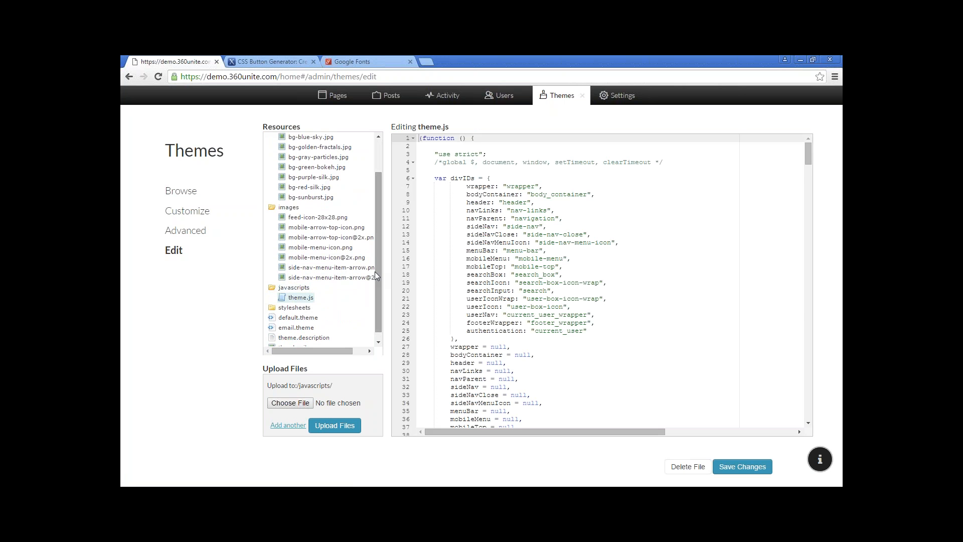
pyautogui.scroll(-1, 375, 270)
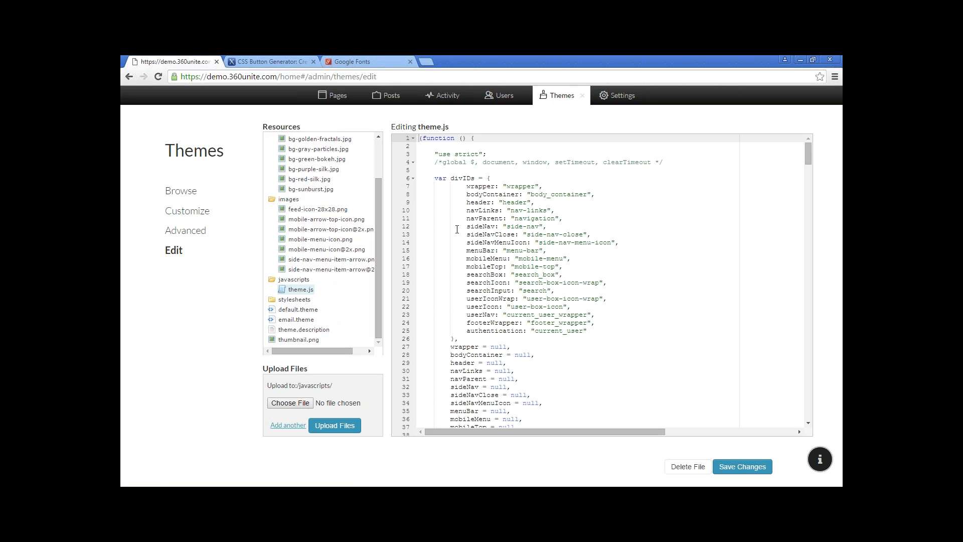
pyautogui.click(301, 300)
pyautogui.click(306, 310)
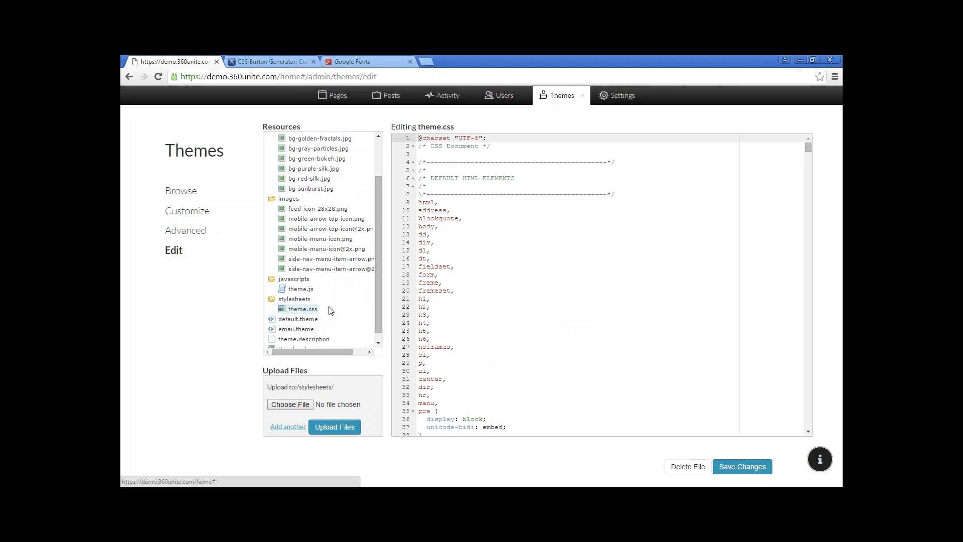
pyautogui.scroll(-4, 500, 275)
pyautogui.scroll(-10, 499, 275)
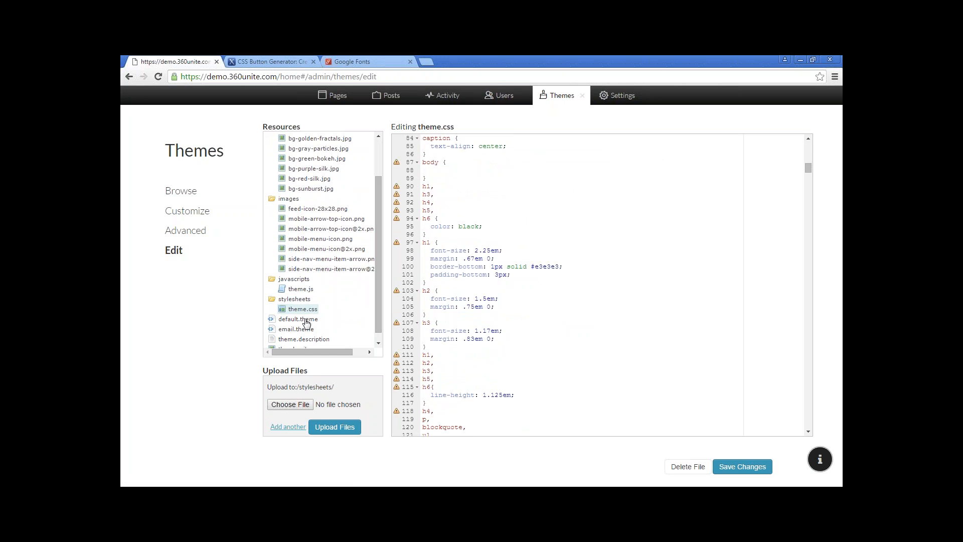
# Examine default.theme, the font options and presets in theme.description, and the thumbnail.png image.
pyautogui.click(305, 321)
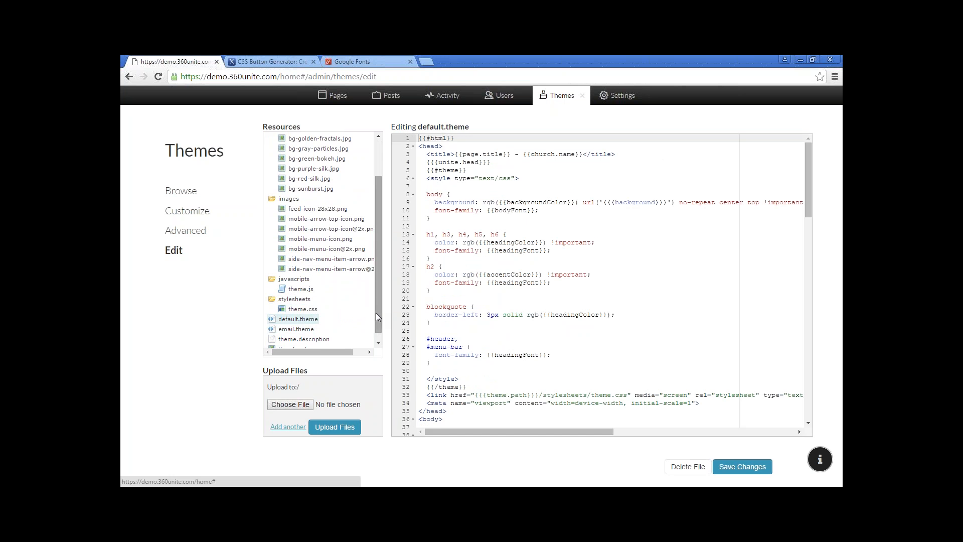
pyautogui.scroll(-1, 380, 327)
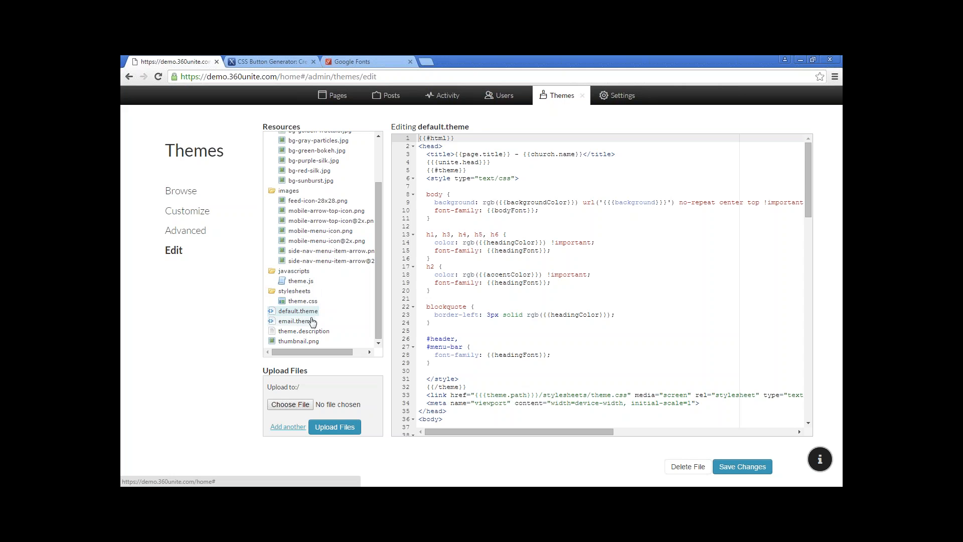
pyautogui.click(307, 333)
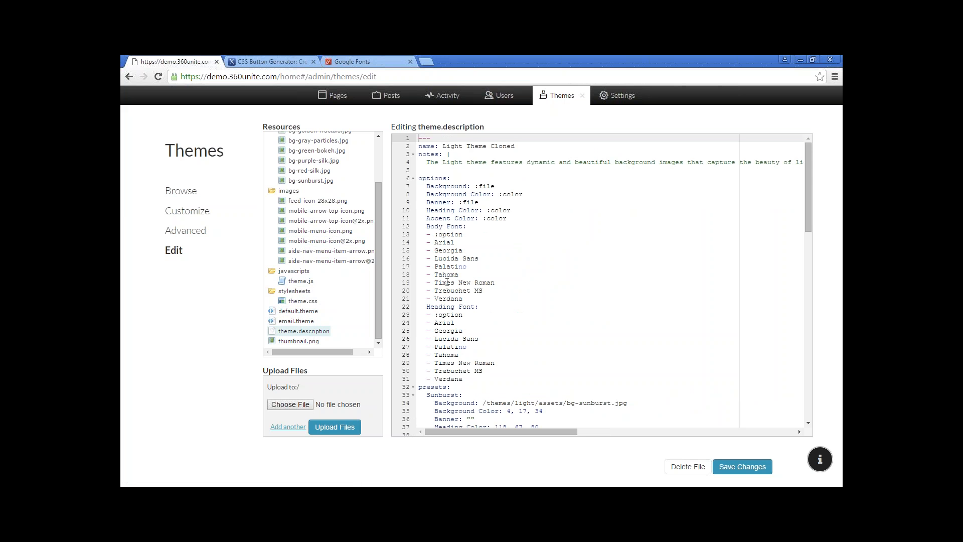
pyautogui.scroll(-5, 446, 283)
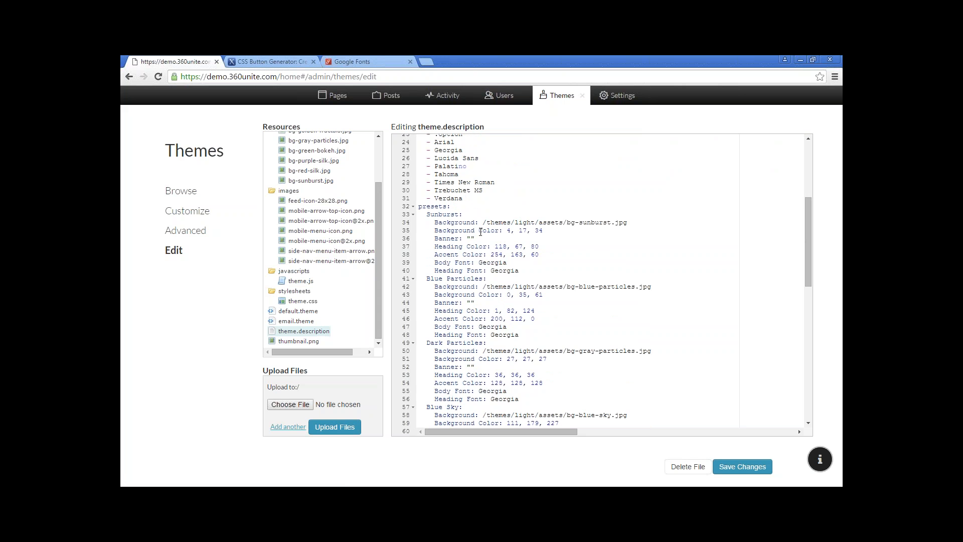
pyautogui.scroll(-2, 480, 231)
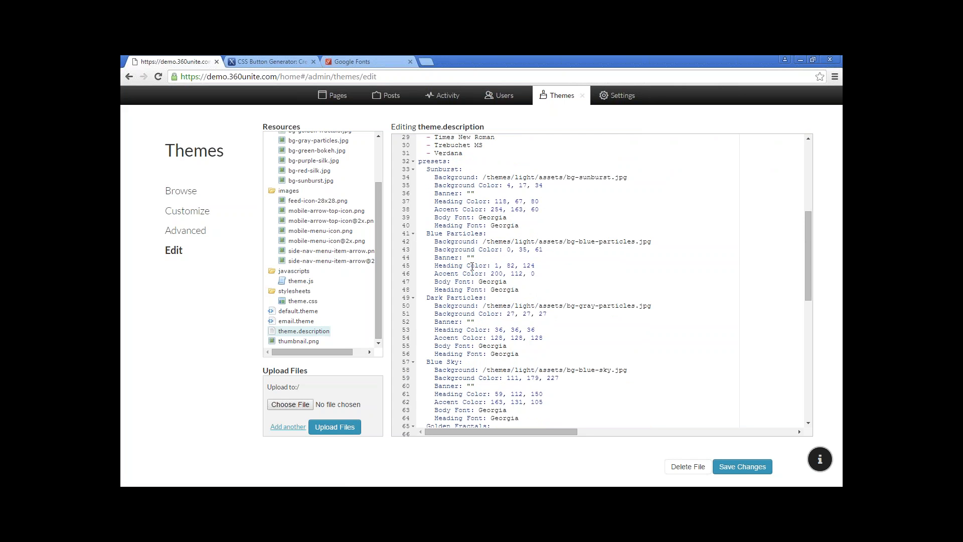
pyautogui.click(301, 341)
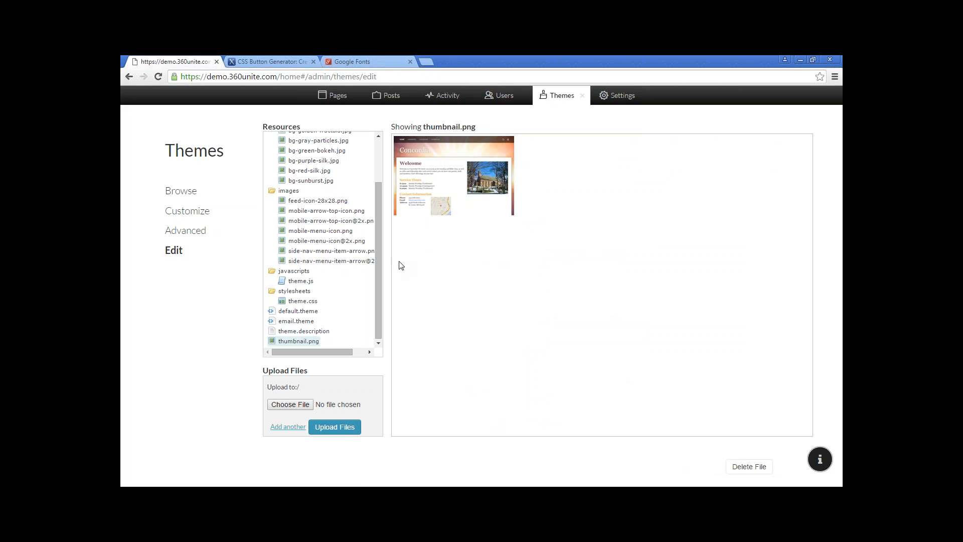
# Preview bg-green-bokeh.jpg from the theme's assets and collapse the assets folder.
pyautogui.click(308, 151)
pyautogui.scroll(3, 311, 165)
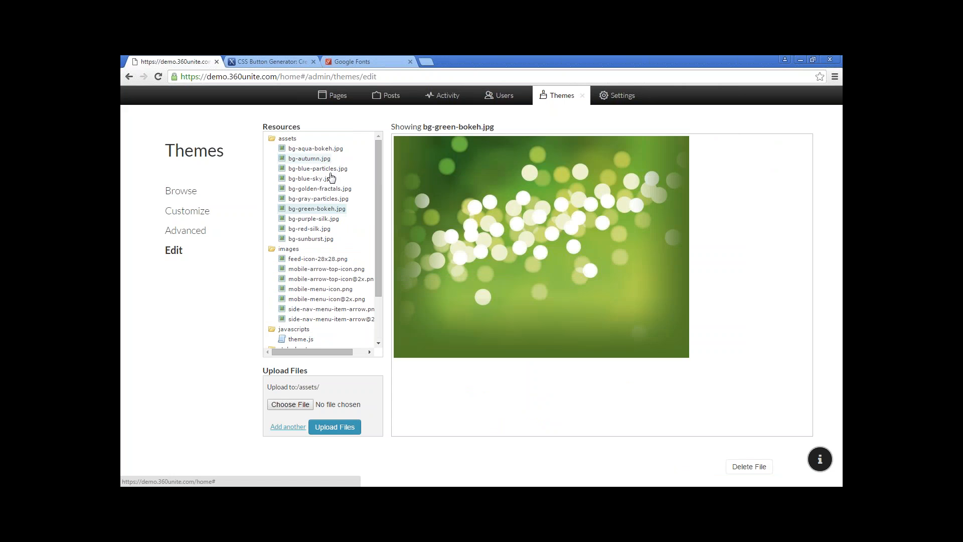
pyautogui.click(287, 140)
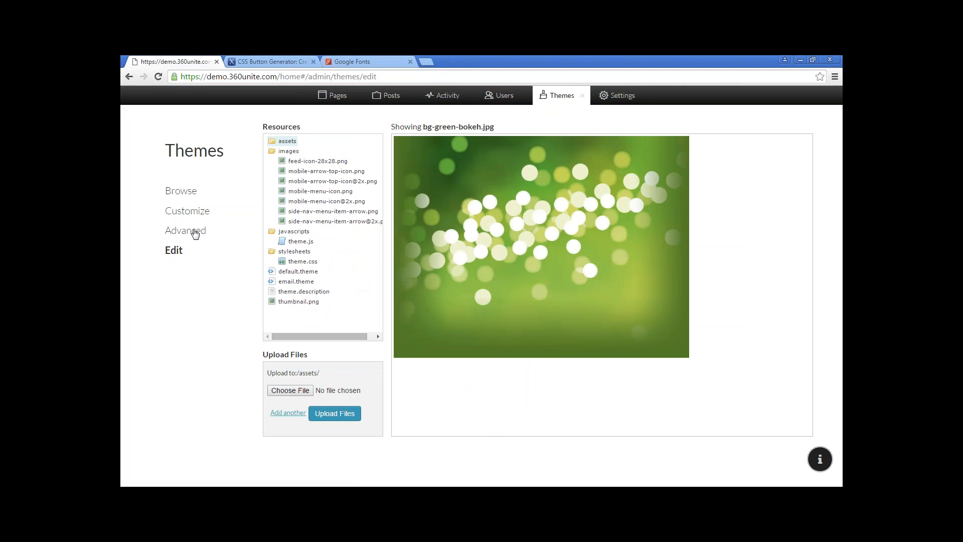
# Delete all the code in the theme's custom headers, save the changes, and return to the theme gallery.
pyautogui.click(193, 231)
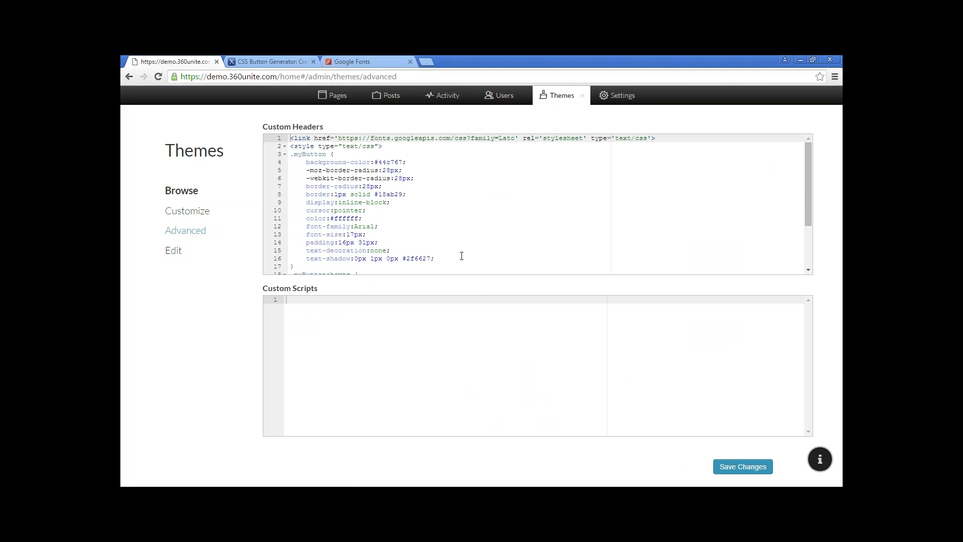
pyautogui.moveTo(808, 181); pyautogui.dragTo(801, 226)
pyautogui.scroll(3, 344, 238)
pyautogui.moveTo(457, 260); pyautogui.dragTo(229, 117)
pyautogui.press('Delete')
pyautogui.press('Delete')
pyautogui.moveTo(337, 205); pyautogui.dragTo(222, 108)
pyautogui.press('Delete')
pyautogui.press('Delete')
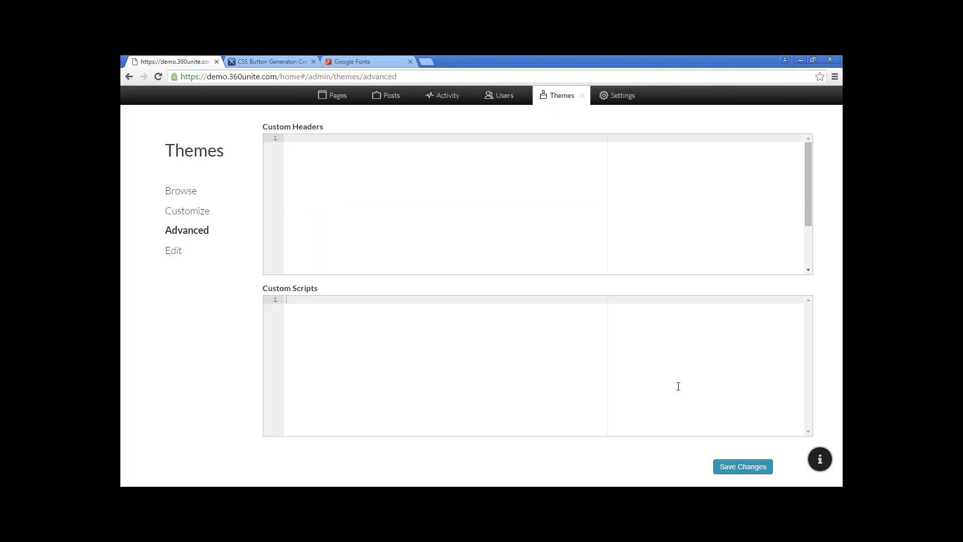
pyautogui.click(740, 467)
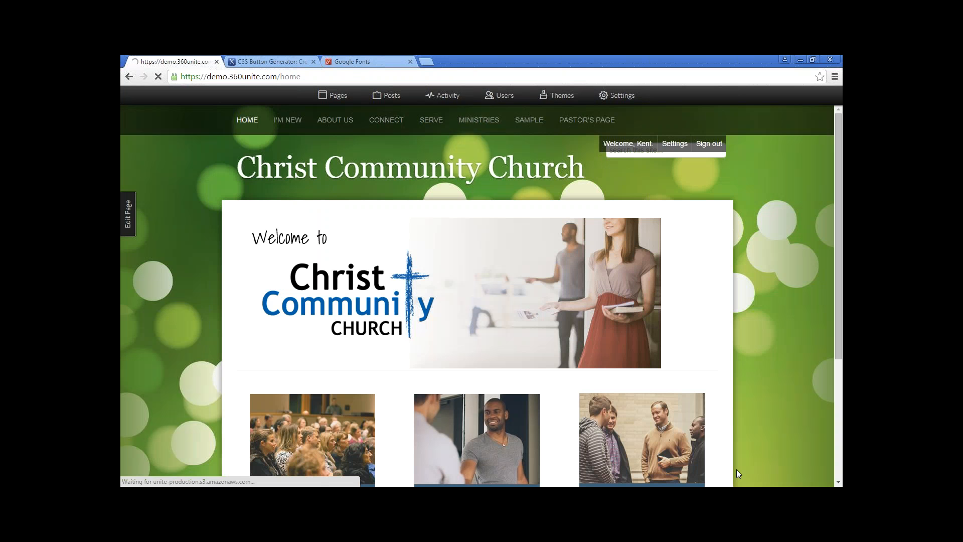
pyautogui.click(556, 96)
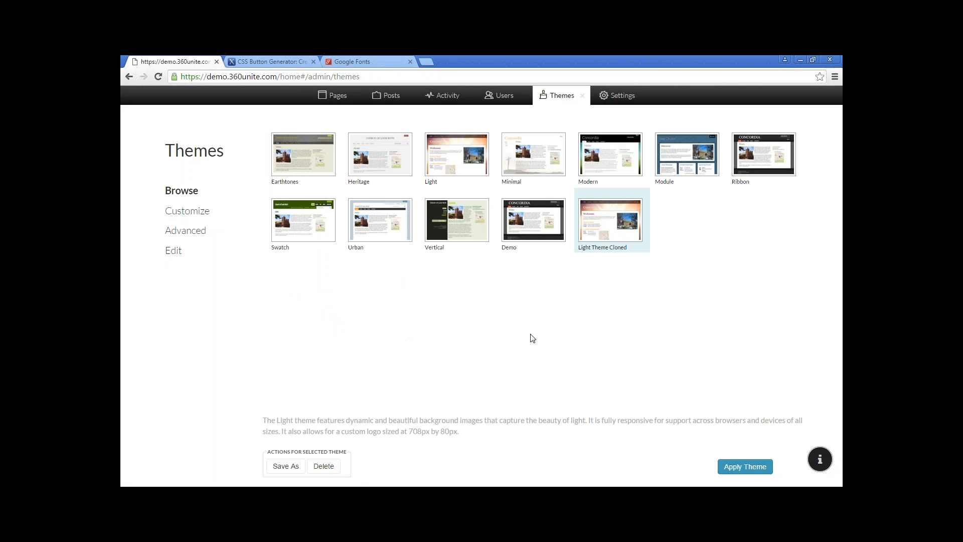
pyautogui.hotkey('alt', 'Tab')
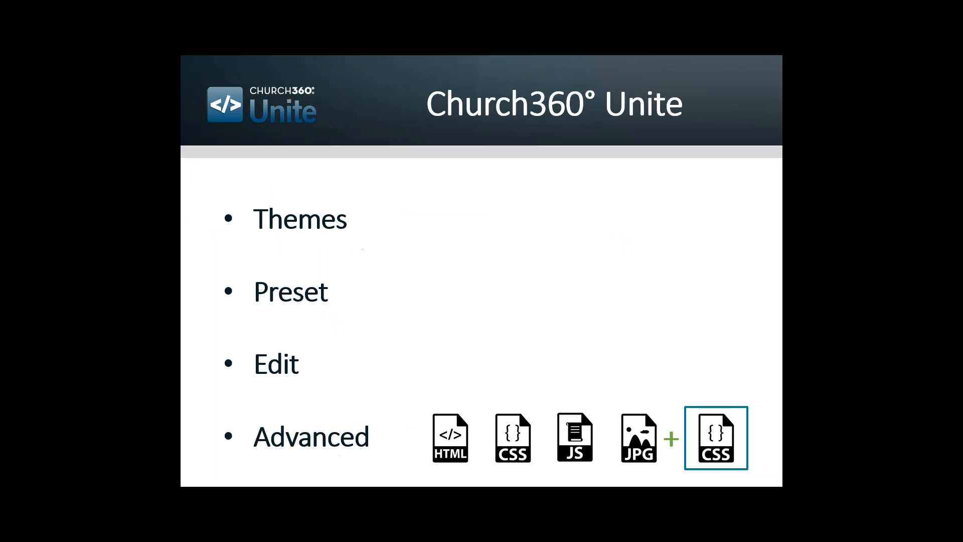
pyautogui.press('Right')
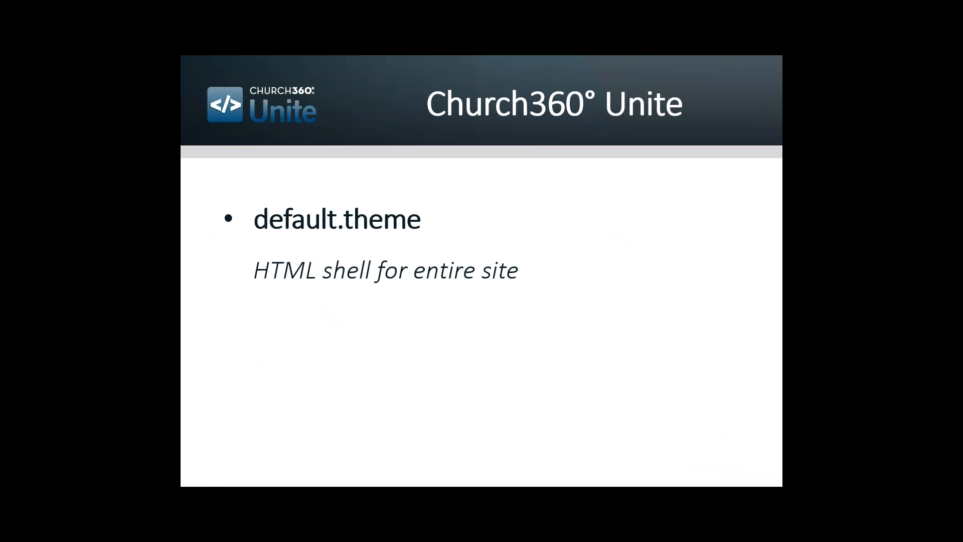
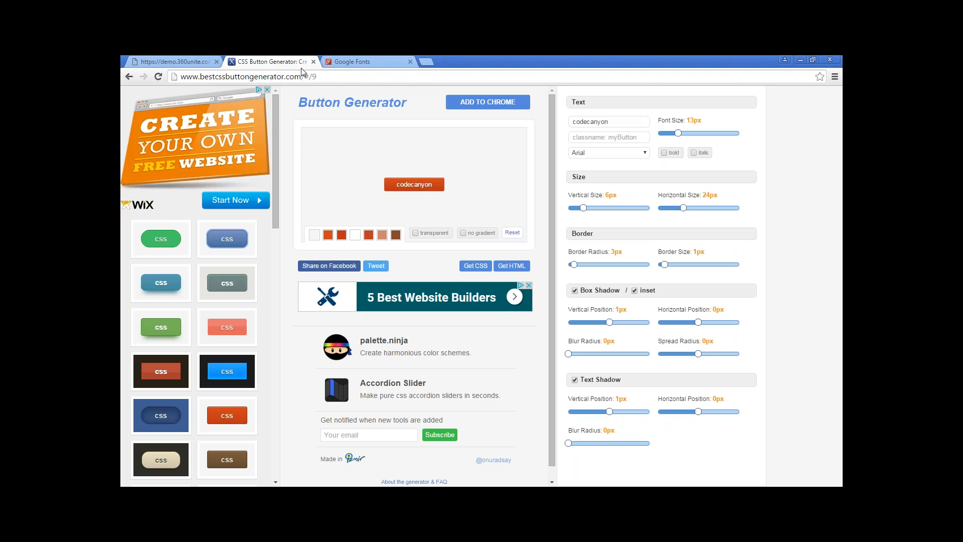
# Preview sample button styles in the CSS Button Generator, including the dark grey and yellow twitter presets.
pyautogui.press('F5')
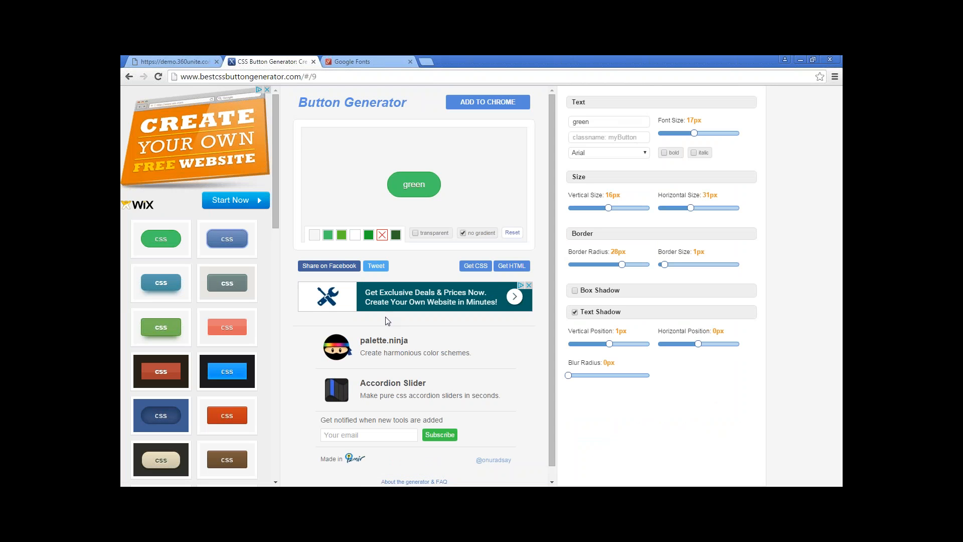
pyautogui.click(230, 330)
pyautogui.click(225, 290)
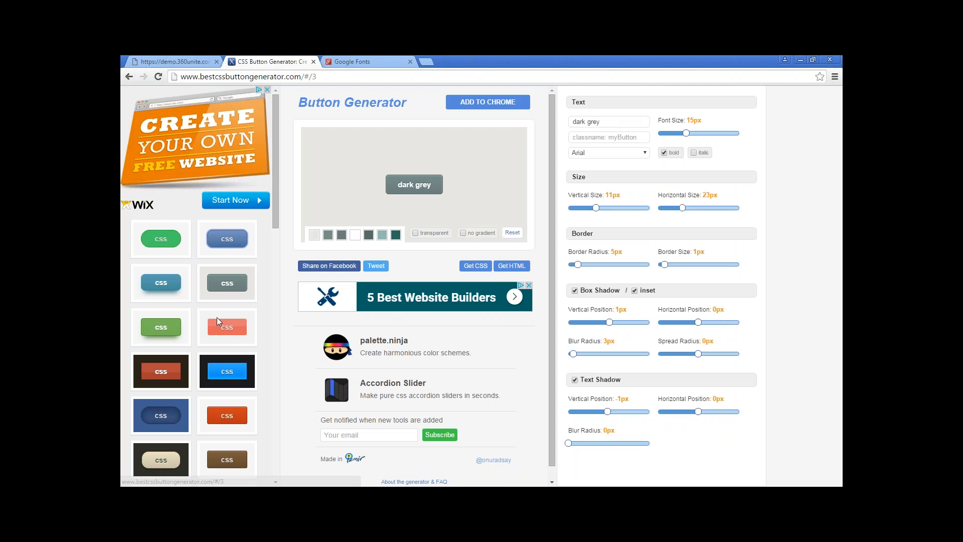
pyautogui.scroll(-2, 216, 317)
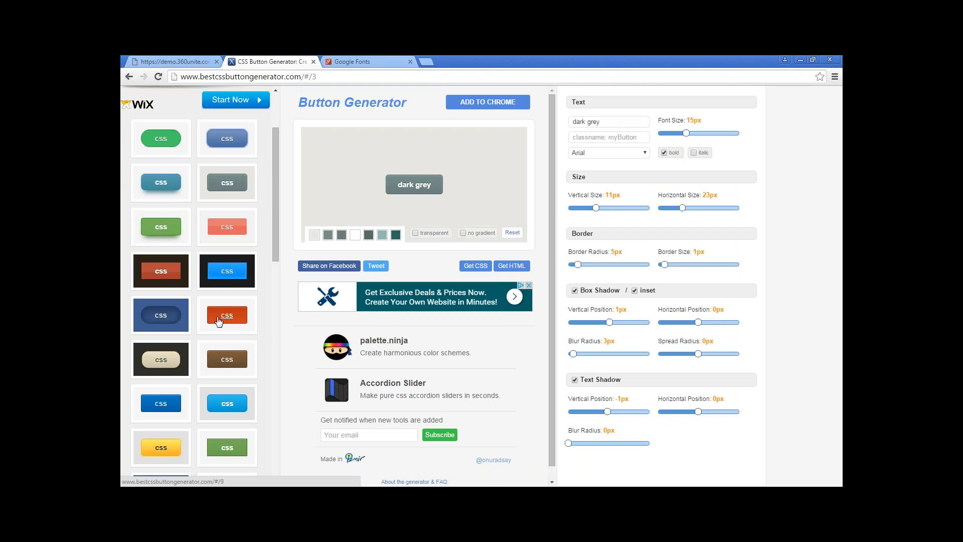
pyautogui.click(171, 451)
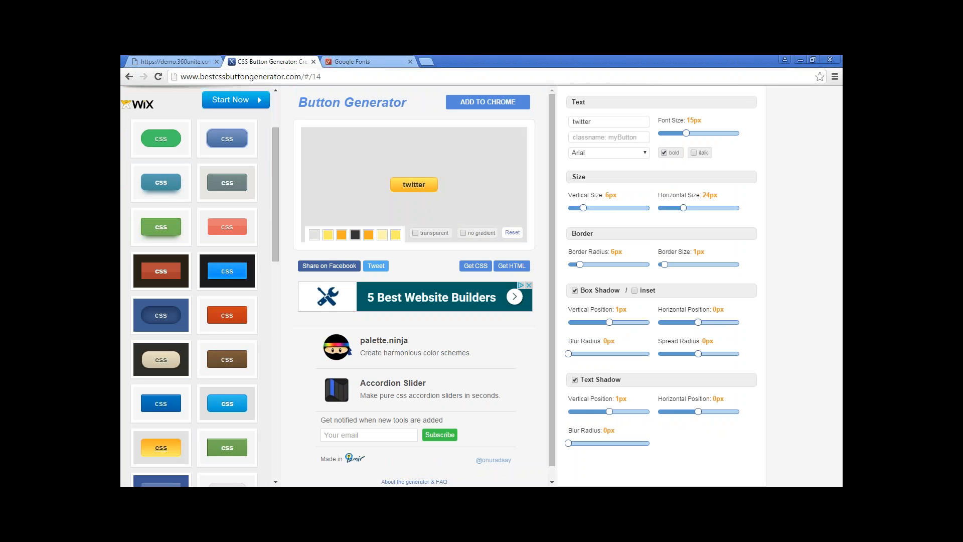
# Copy the yellow twitter button's generated CSS and paste it into the Custom Headers of the church site's theme.
pyautogui.click(426, 192)
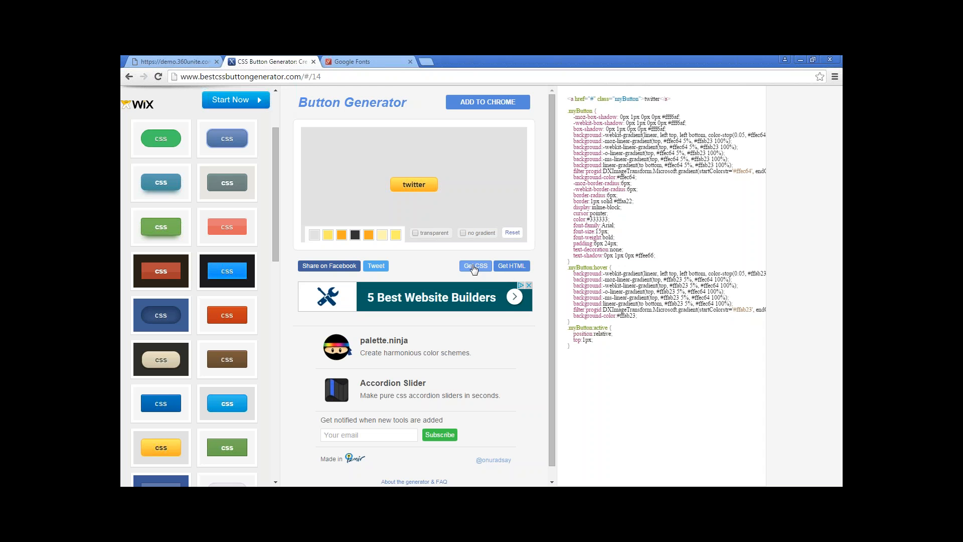
pyautogui.click(474, 266)
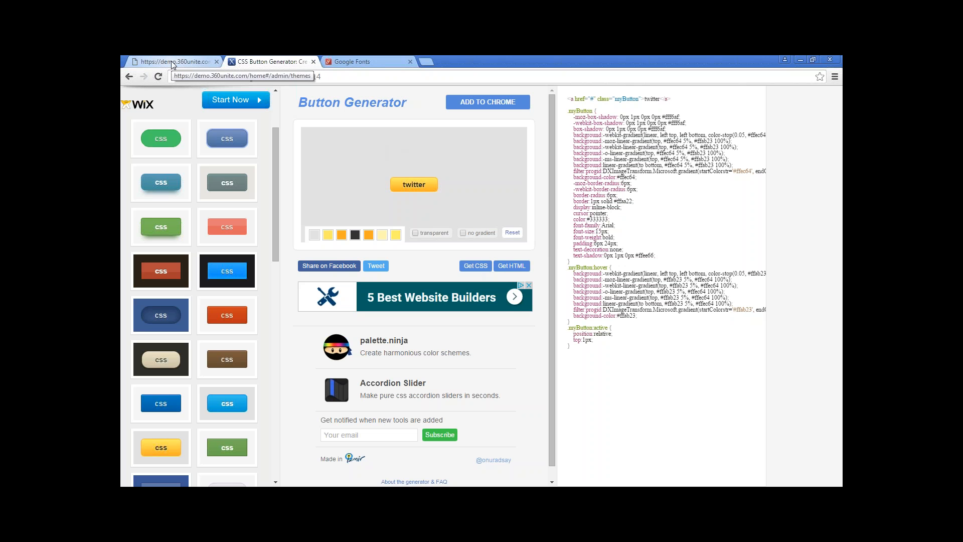
pyautogui.click(188, 64)
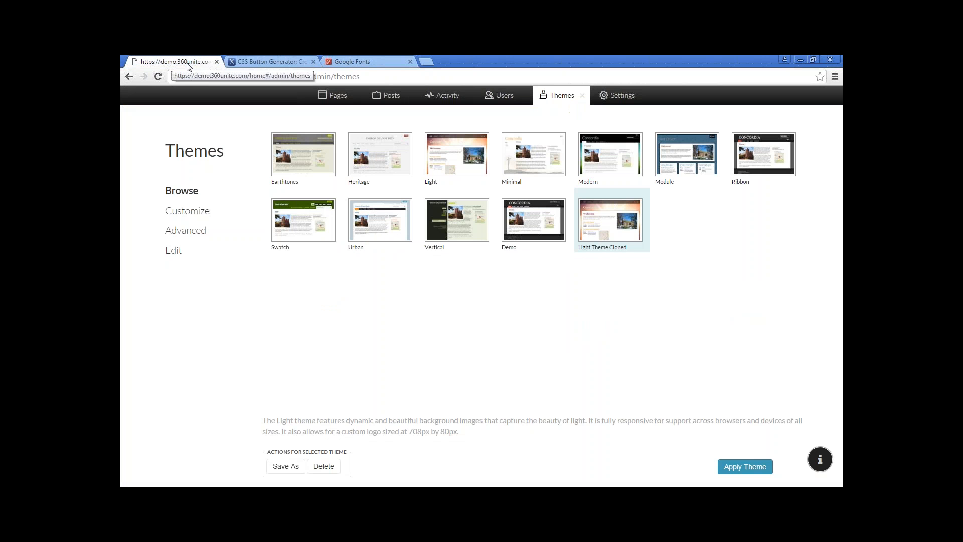
pyautogui.click(193, 231)
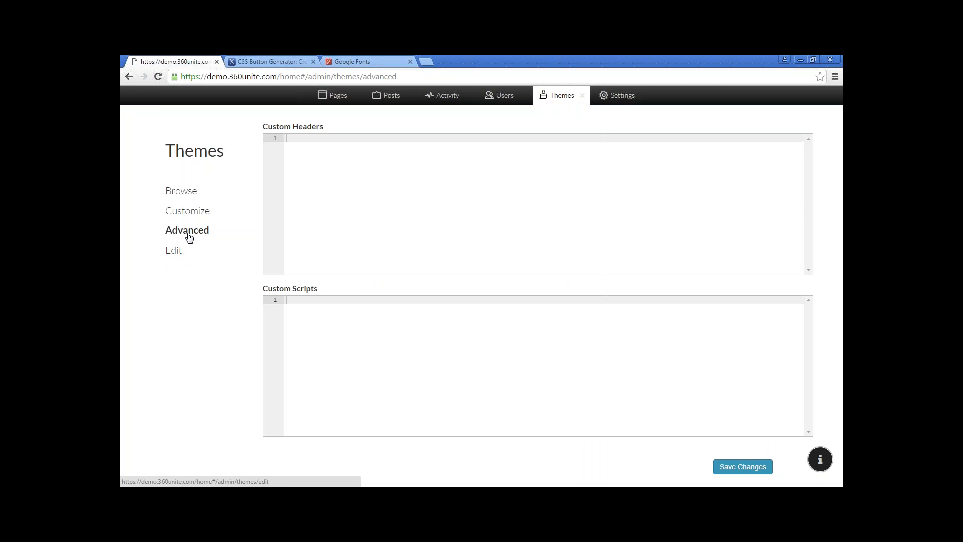
pyautogui.click(295, 138)
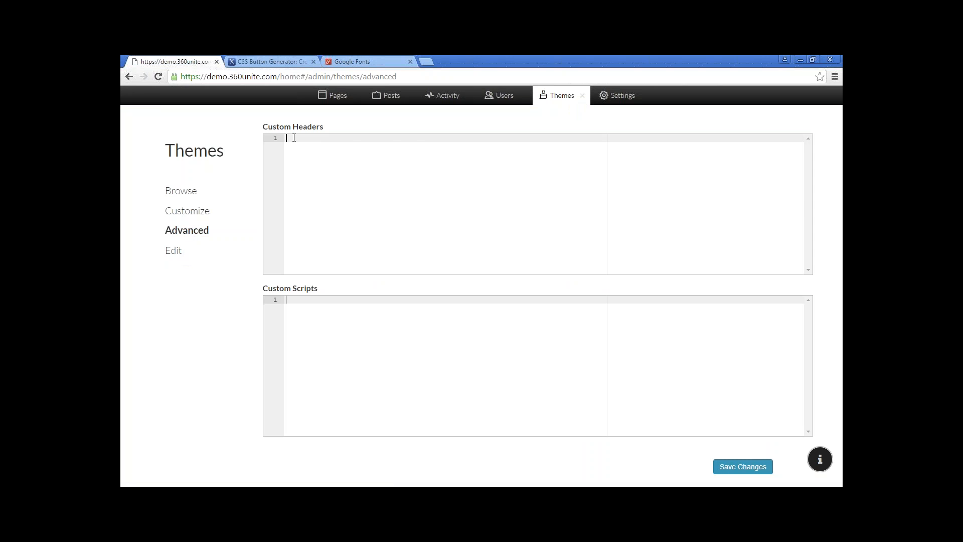
pyautogui.rightClick(294, 138)
pyautogui.click(323, 198)
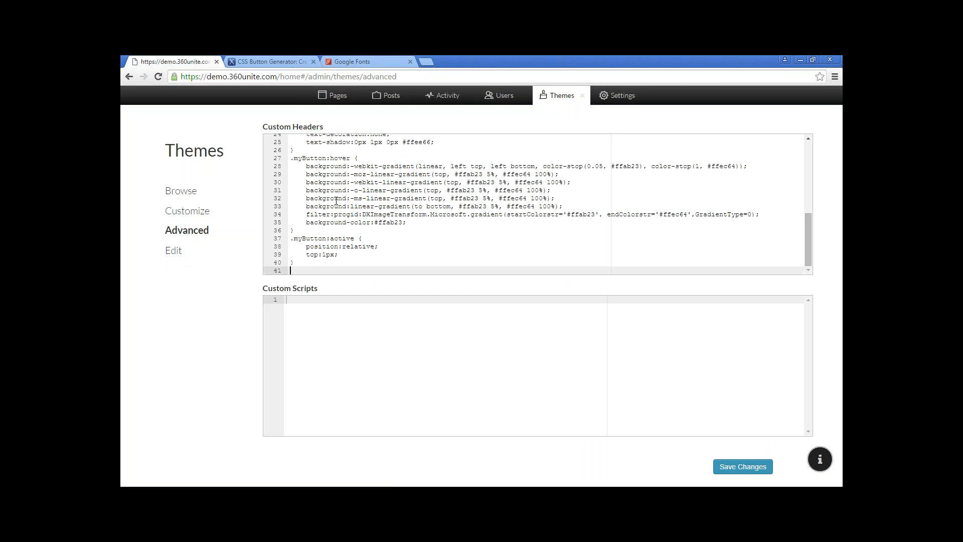
pyautogui.scroll(5, 383, 210)
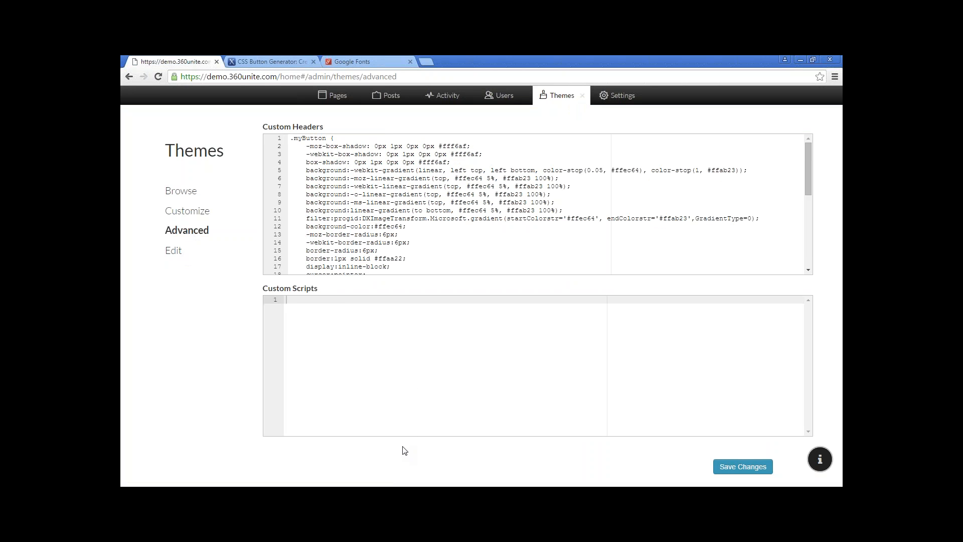
pyautogui.hotkey('alt', 'Tab')
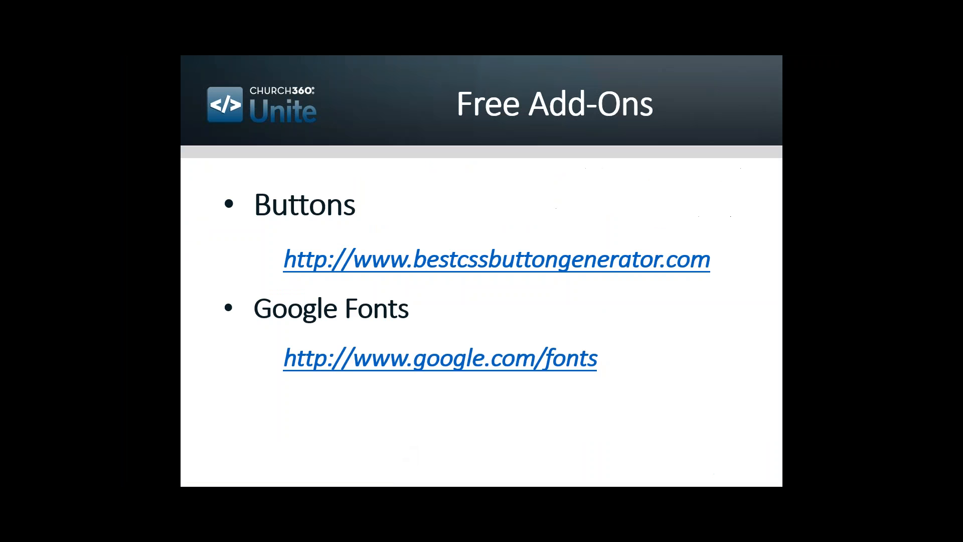
pyautogui.click(327, 229)
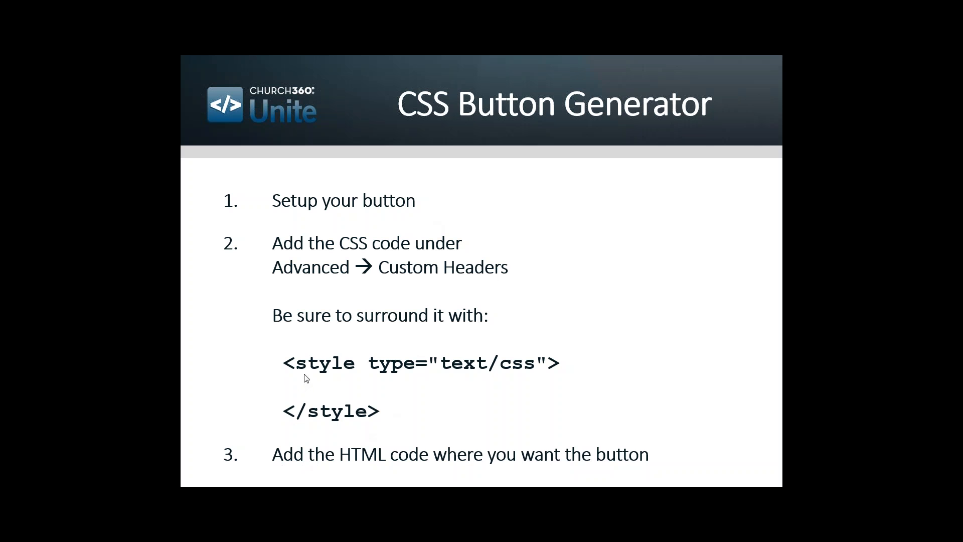
pyautogui.click(289, 357)
pyautogui.press('Left')
pyautogui.hotkey('alt', 'Tab')
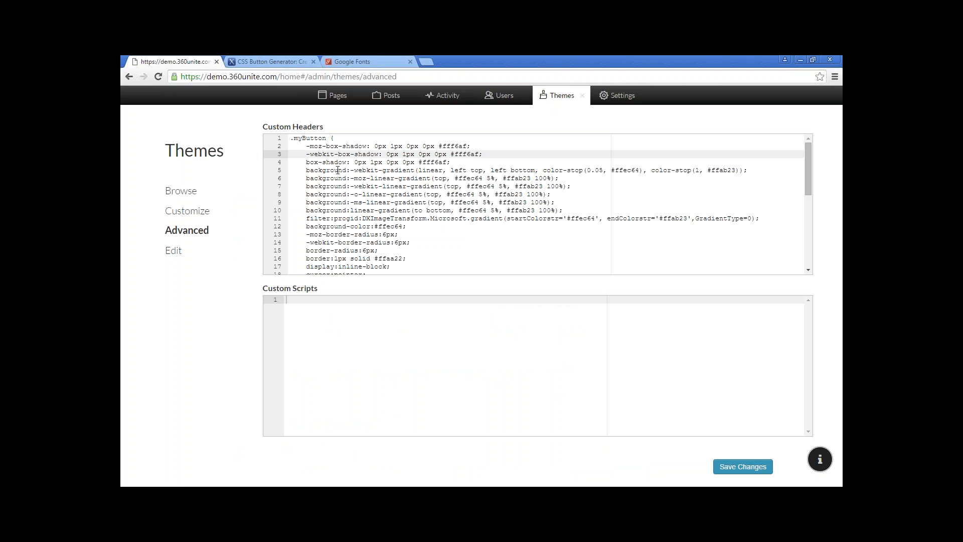
# Add a <style type="text/css"> tag pair above the .myButton code in the custom headers.
pyautogui.click(289, 140)
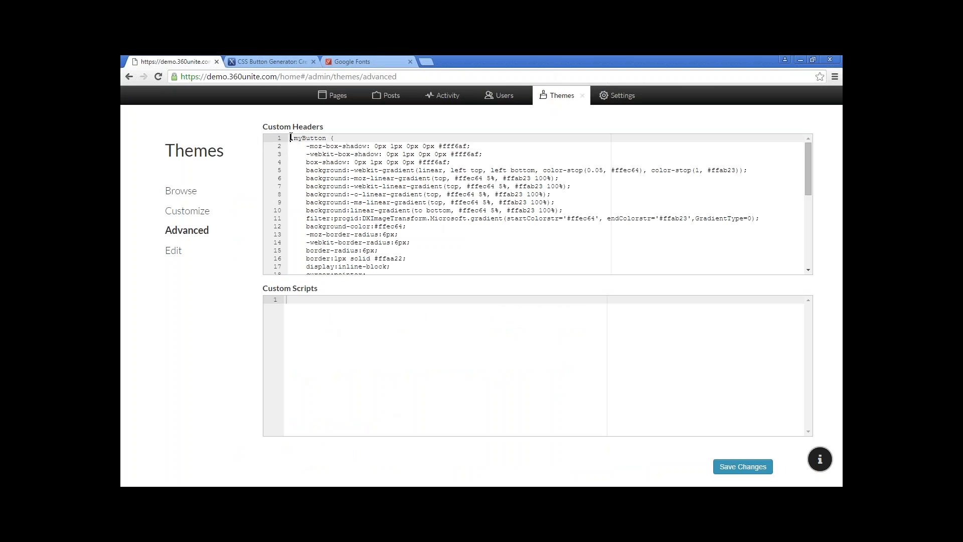
pyautogui.press('Return')
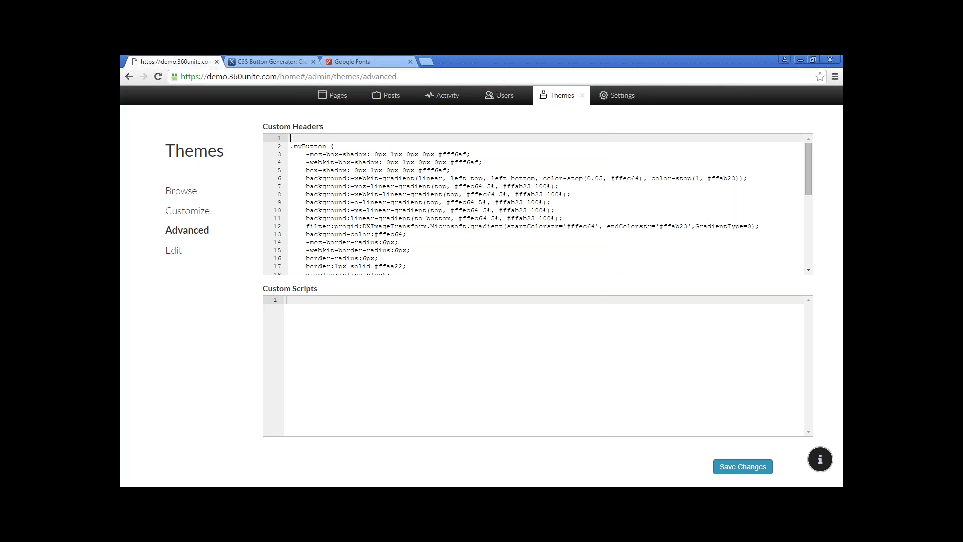
pyautogui.write('<')
pyautogui.write('style')
pyautogui.write(' type')
pyautogui.write('=')
pyautogui.write('"')
pyautogui.write('test')
pyautogui.press('BackSpace')
pyautogui.press('BackSpace')
pyautogui.write('xt/css">')
pyautogui.press('Return')
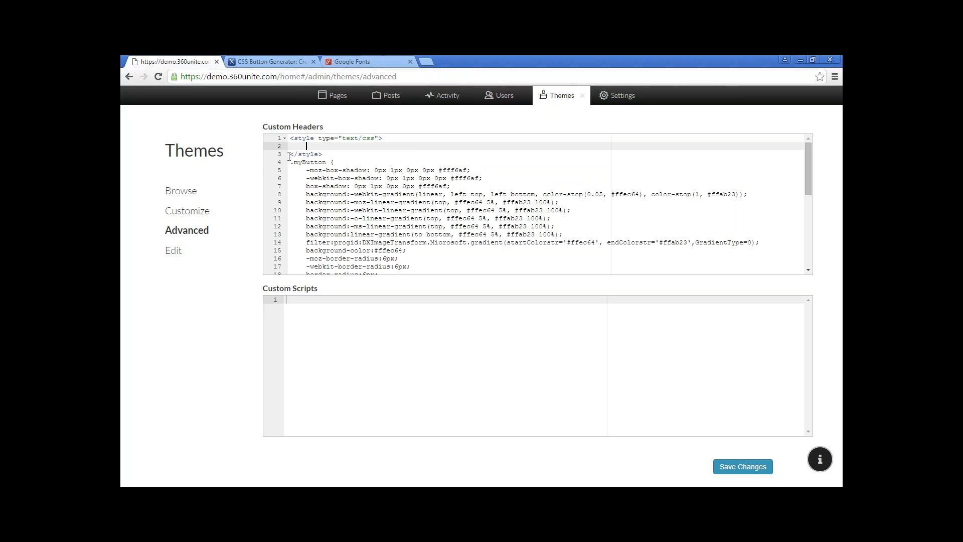
# Move the button CSS from below the closing style tag to between the style tags and save the changes.
pyautogui.moveTo(290, 162); pyautogui.dragTo(370, 298)
pyautogui.press('Delete')
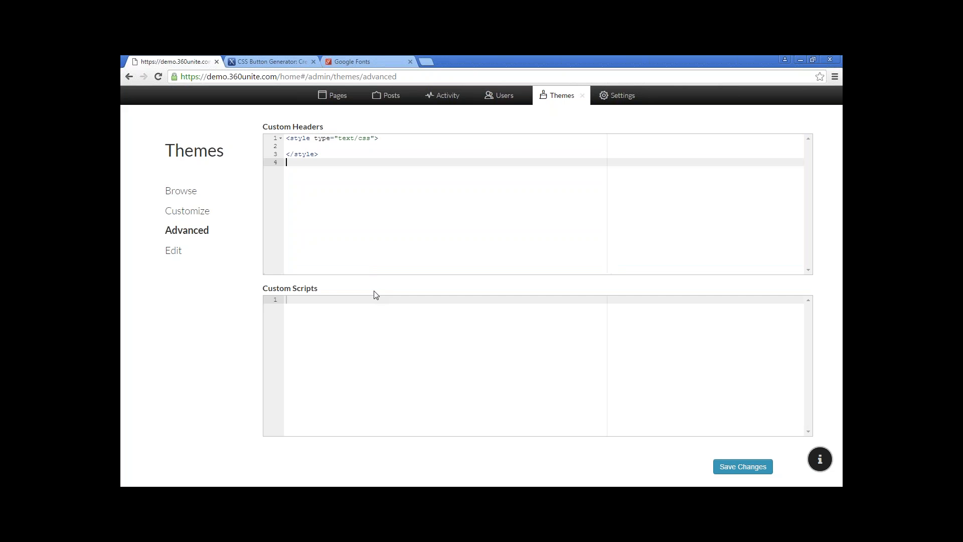
pyautogui.click(329, 146)
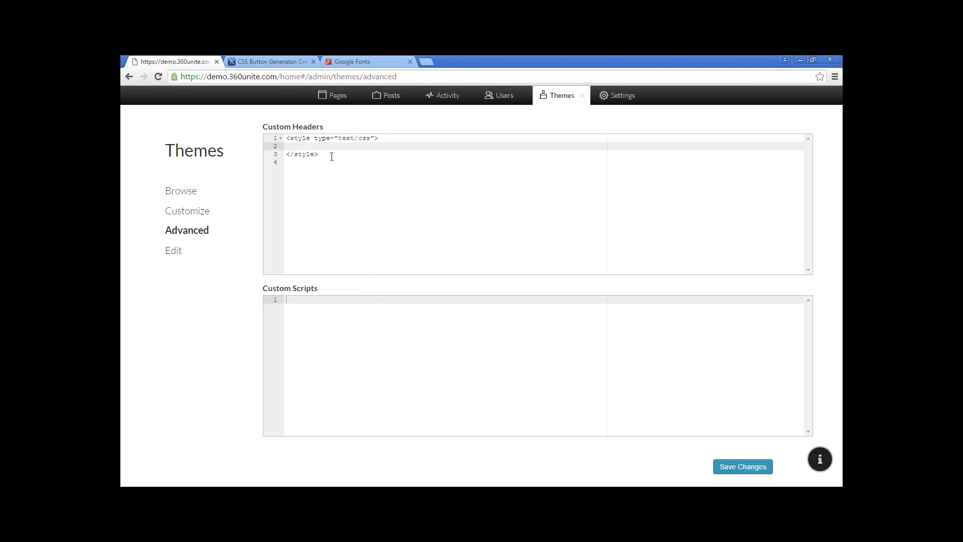
pyautogui.hotkey('ctrl', 'v')
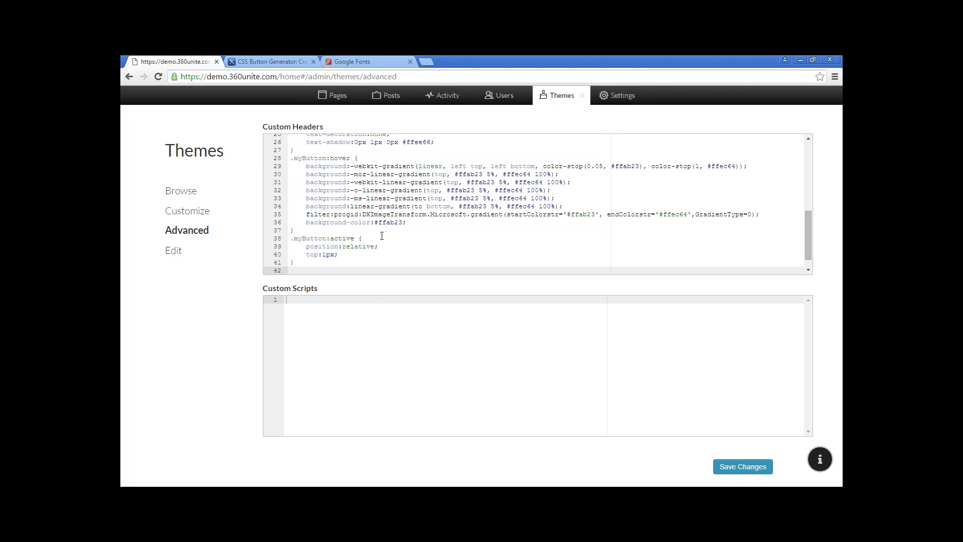
pyautogui.scroll(-1, 381, 232)
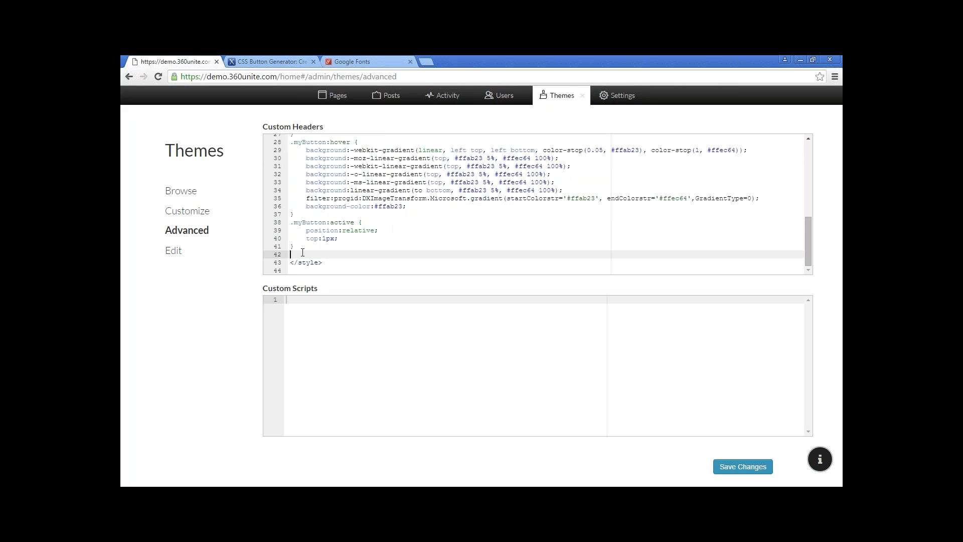
pyautogui.scroll(5, 356, 214)
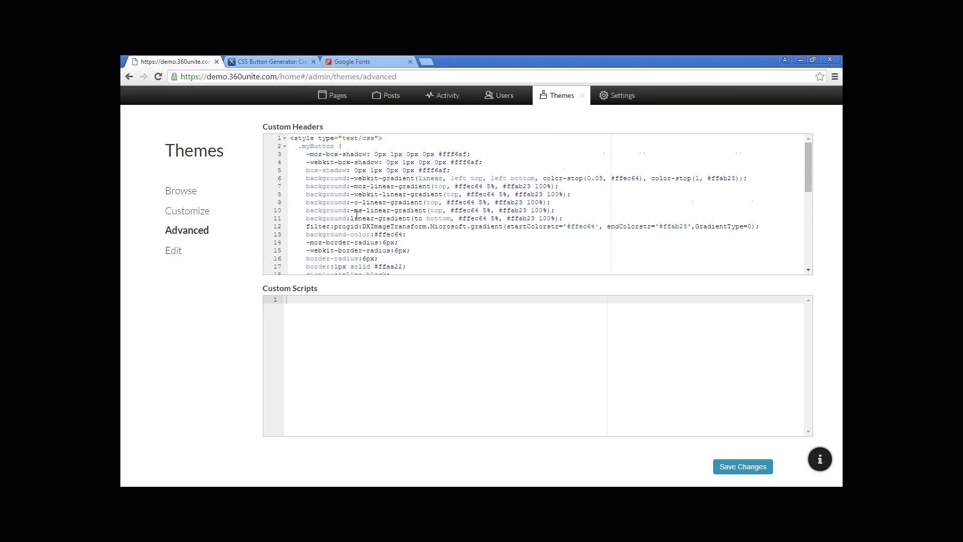
pyautogui.click(748, 473)
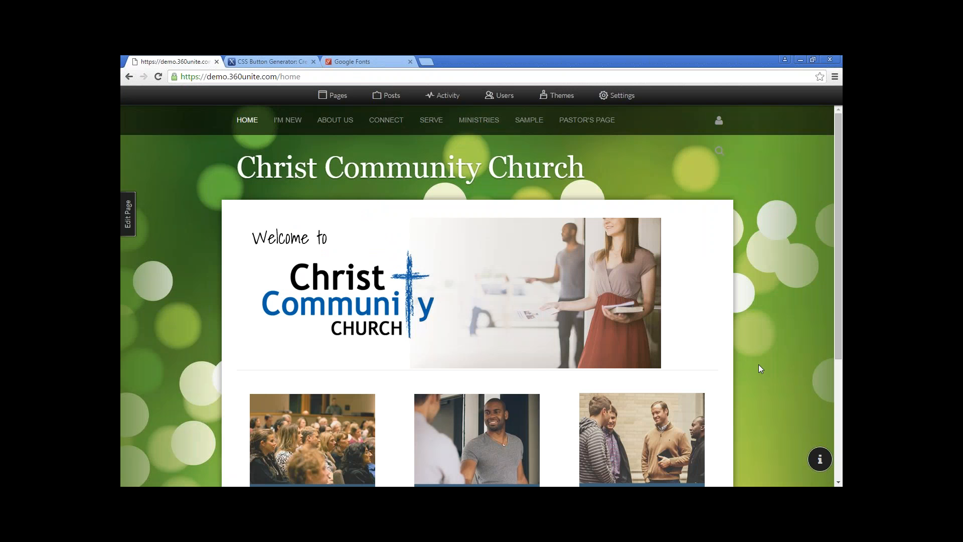
# Open the /groups/mens-bible-study Men's Ministry page for editing and add two blank lines below its paragraph.
pyautogui.click(334, 103)
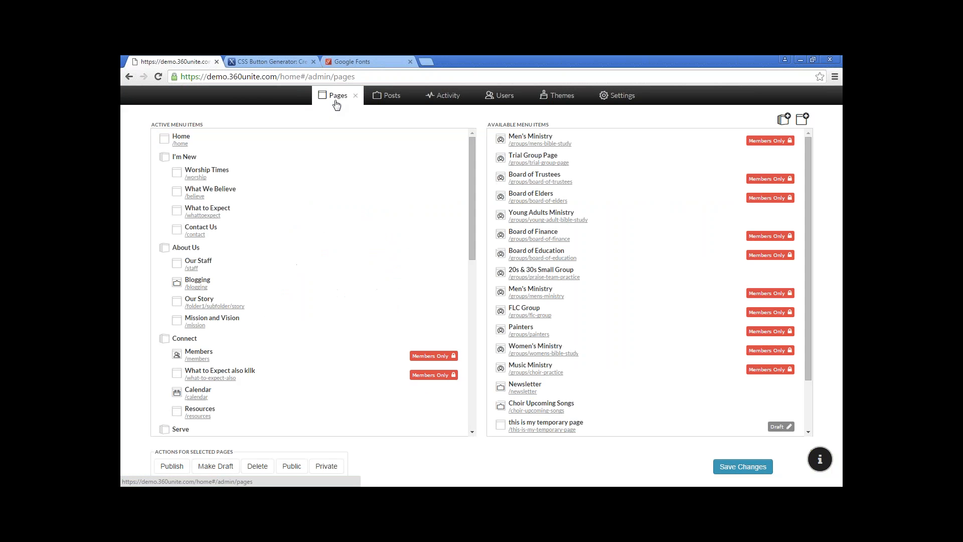
pyautogui.click(542, 148)
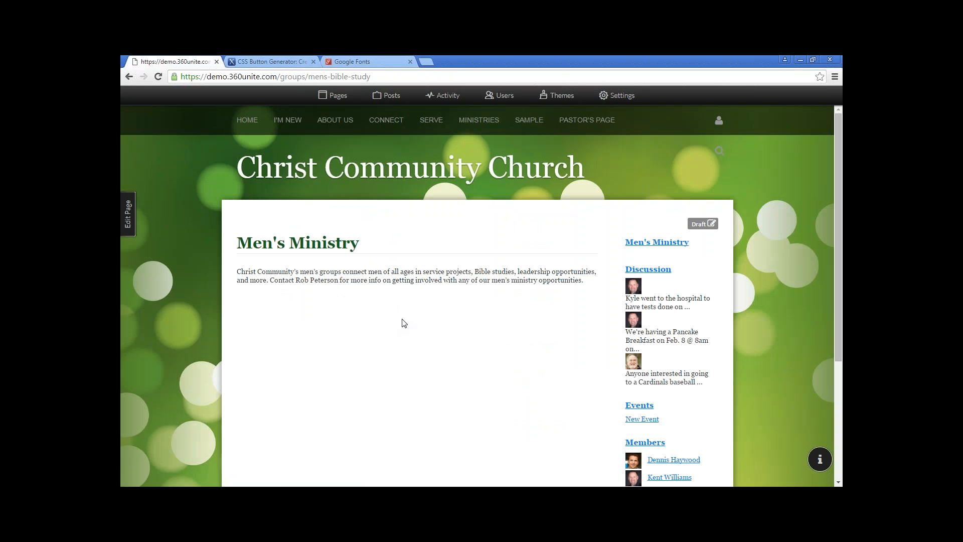
pyautogui.click(127, 216)
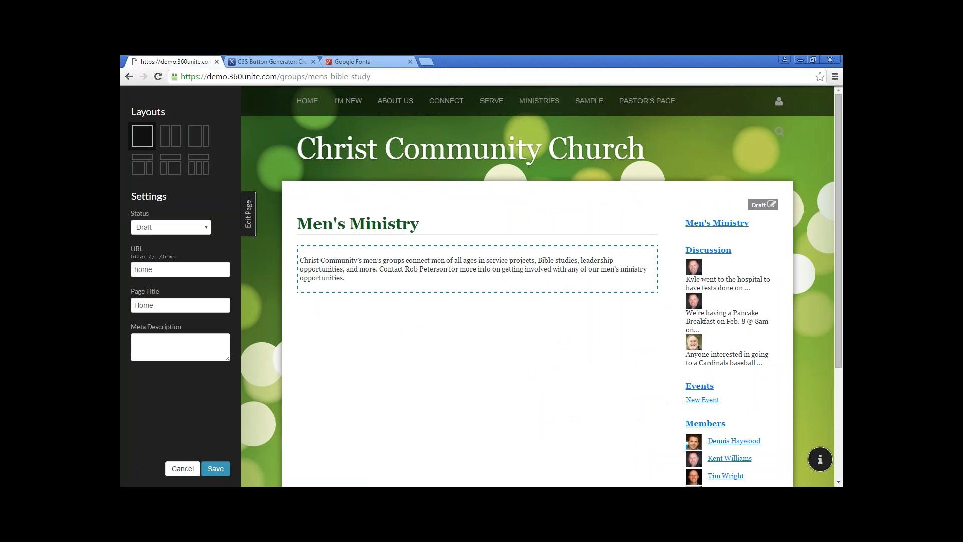
pyautogui.click(363, 279)
pyautogui.press('Return')
pyautogui.press('Return')
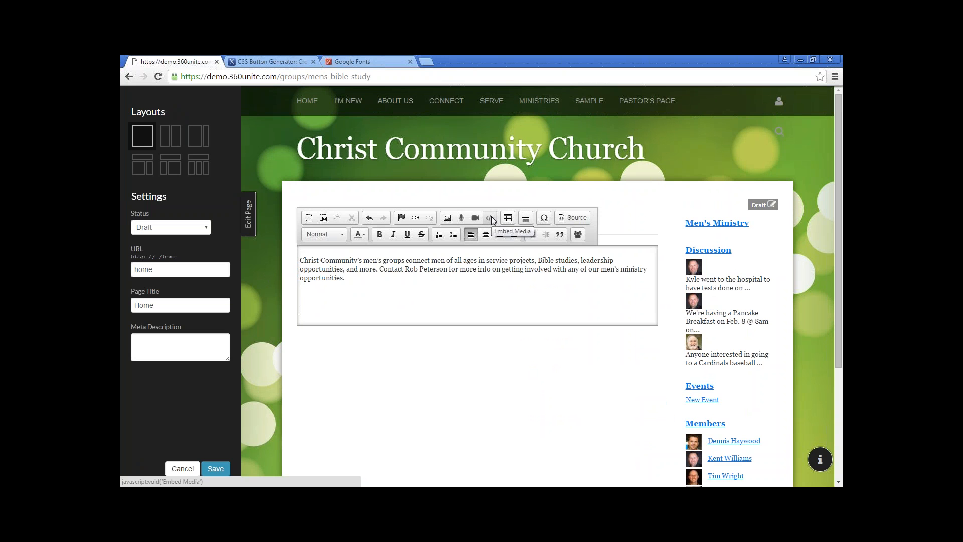
pyautogui.click(571, 218)
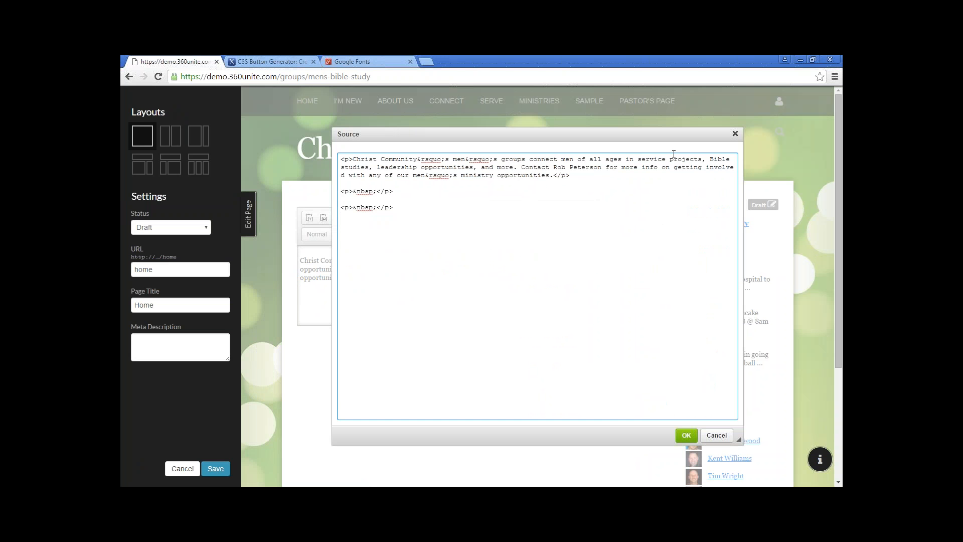
pyautogui.click(735, 133)
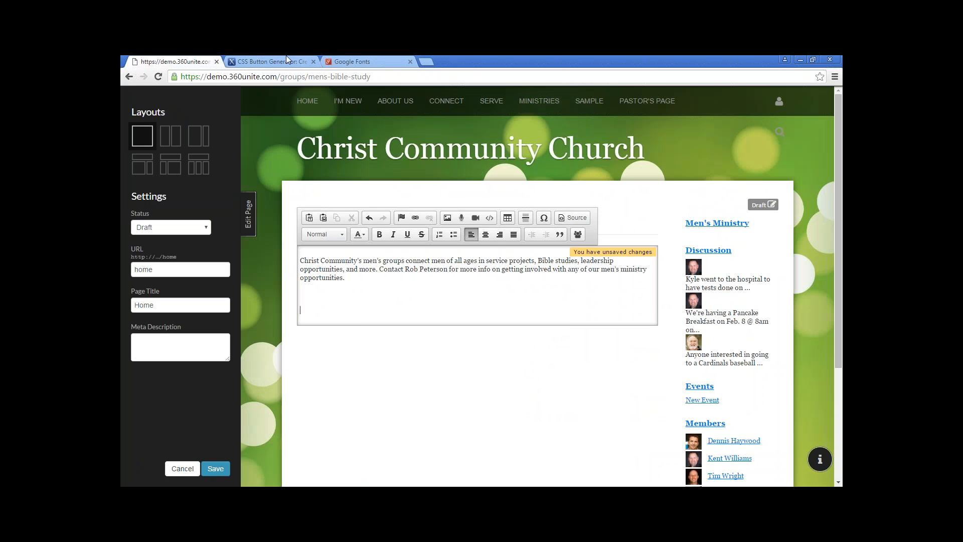
# Copy the twitter button's HTML from the CSS Button Generator and paste it as embed code on the Men's Ministry page.
pyautogui.click(273, 61)
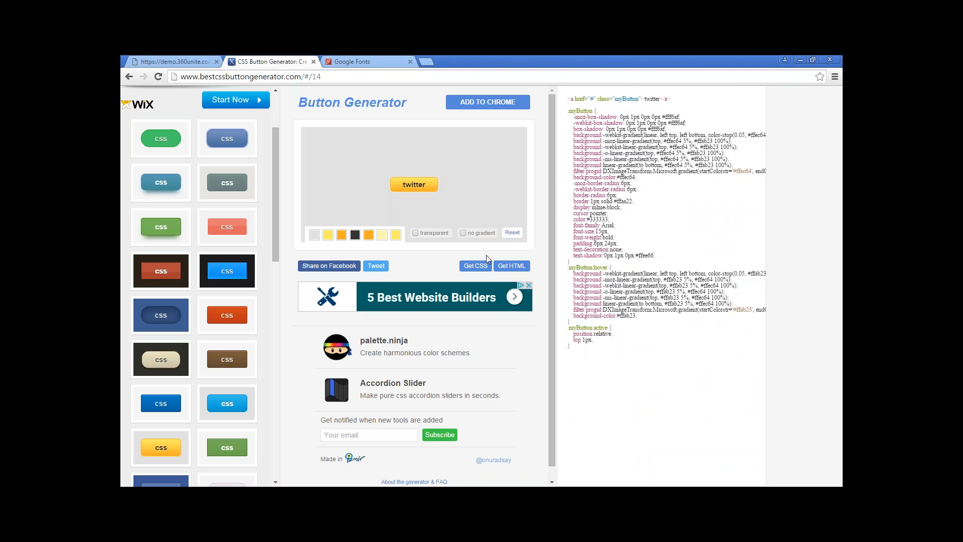
pyautogui.click(506, 268)
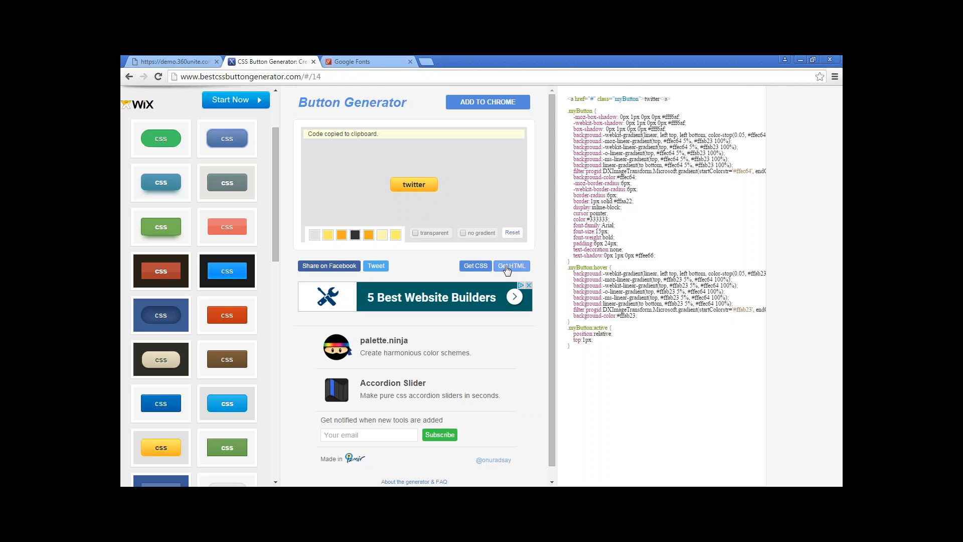
pyautogui.click(172, 63)
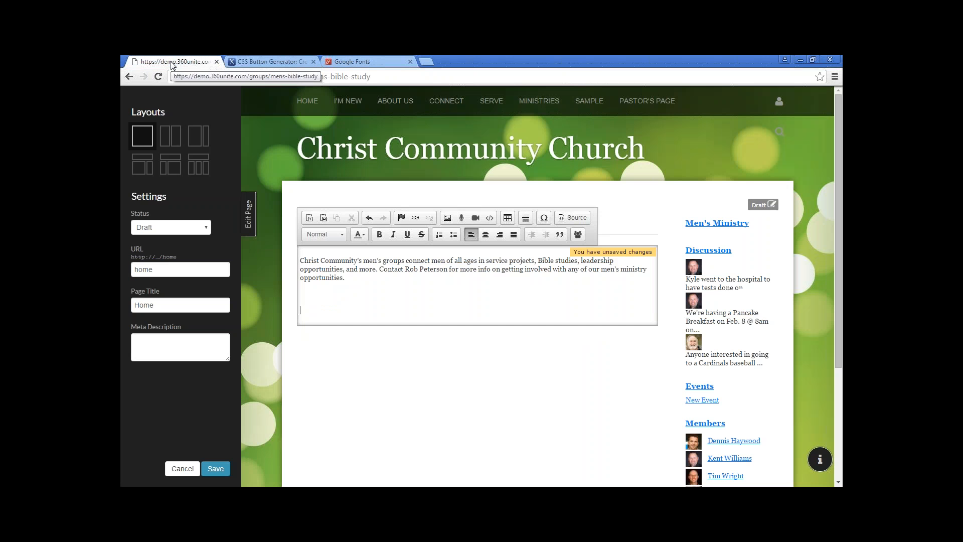
pyautogui.click(490, 217)
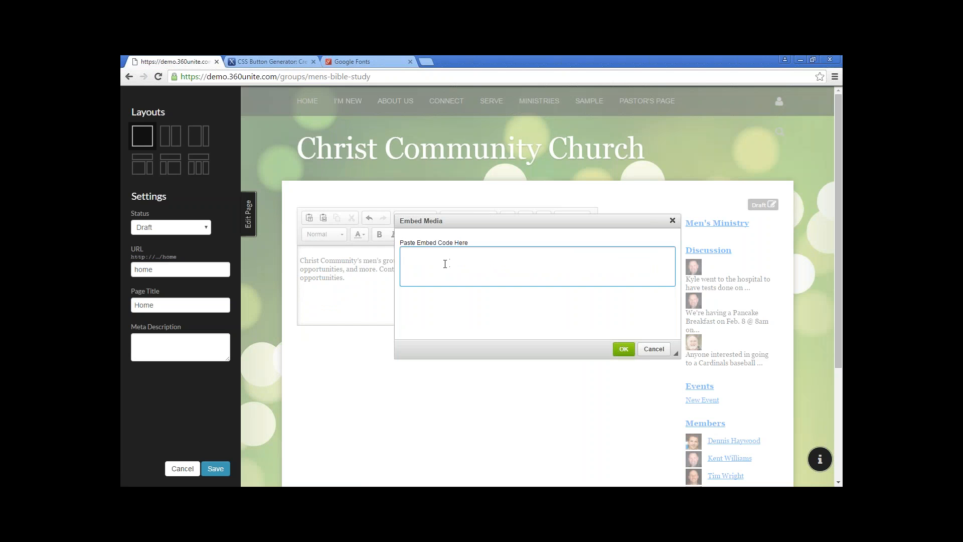
pyautogui.hotkey('ctrl', 'v')
pyautogui.write('http?')
pyautogui.press('BackSpace')
pyautogui.write('://concodrdiatechnology')
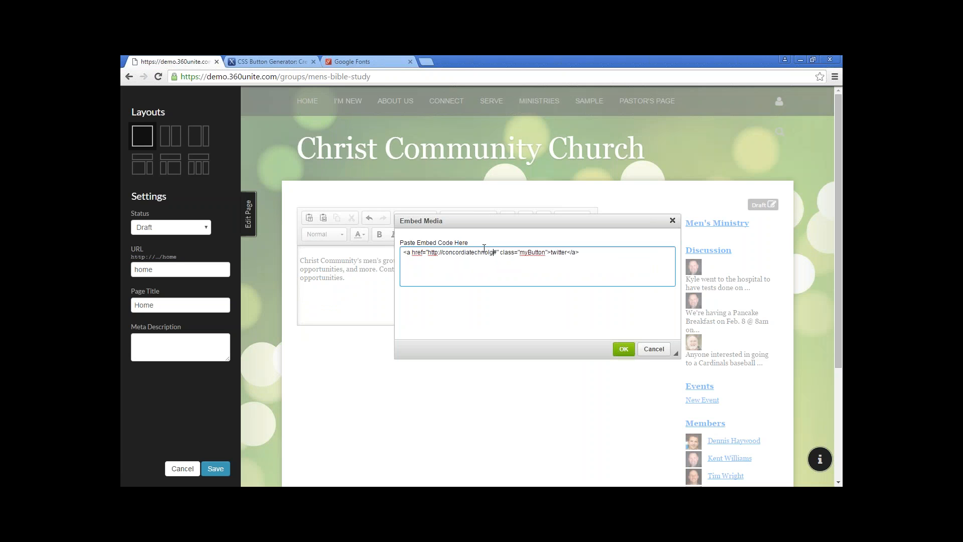
pyautogui.write('.org')
# Change the button's text to Concordia Technology, then embed it and save the page.
pyautogui.doubleClick(572, 252)
pyautogui.write('Concordiat')
pyautogui.press('BackSpace')
pyautogui.press('BackSpace')
pyautogui.write('iat')
pyautogui.write('Technology')
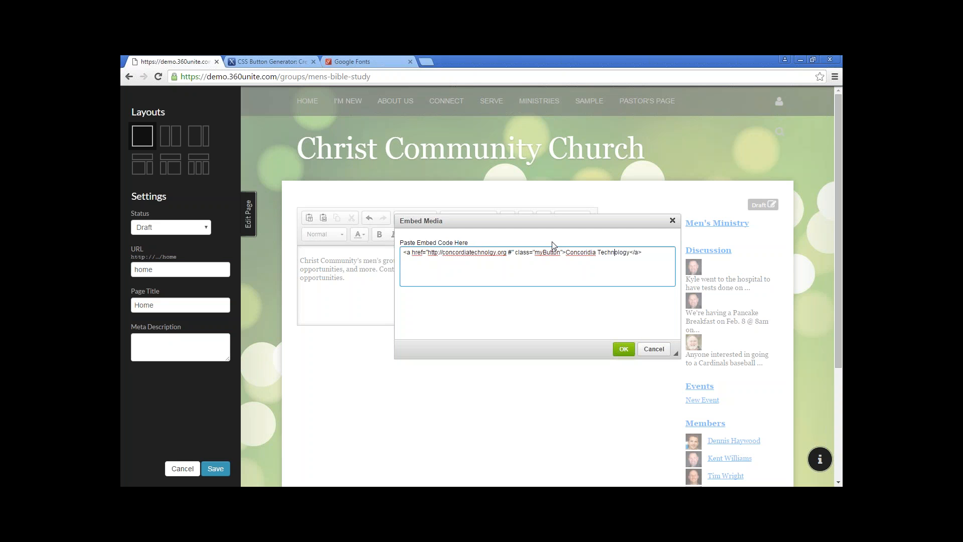
pyautogui.press('Delete')
pyautogui.click(623, 349)
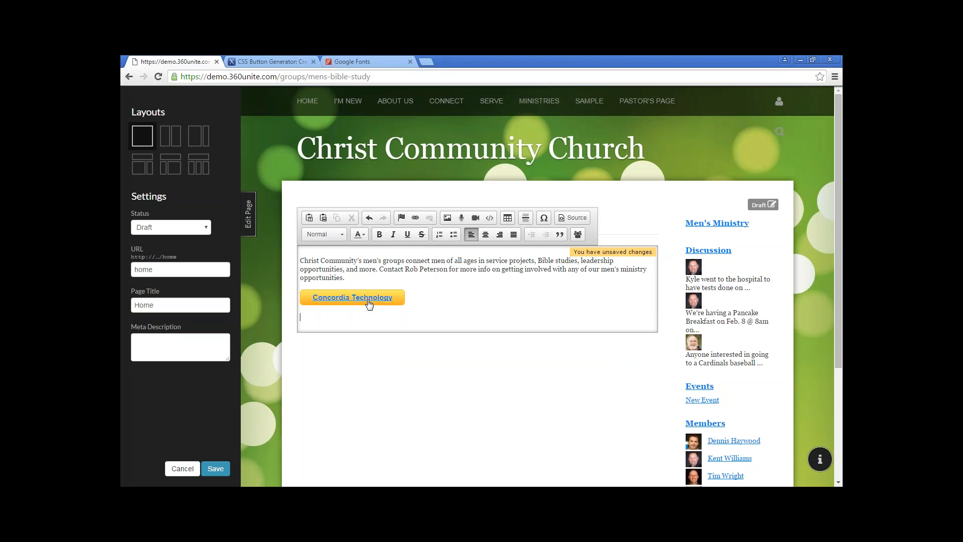
pyautogui.click(216, 469)
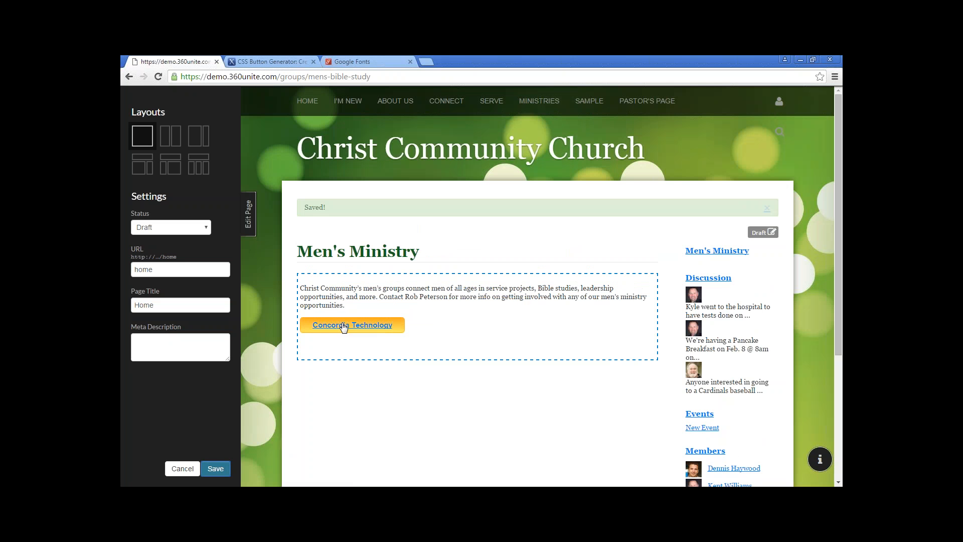
# Set the Concordia Technology button's link target to New Window (_blank) and save the page.
pyautogui.click(344, 327)
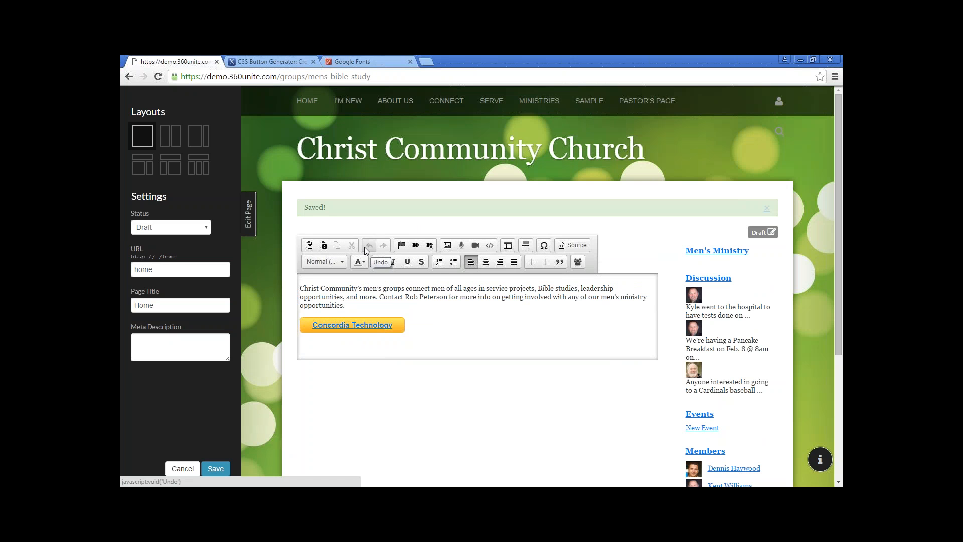
pyautogui.click(415, 246)
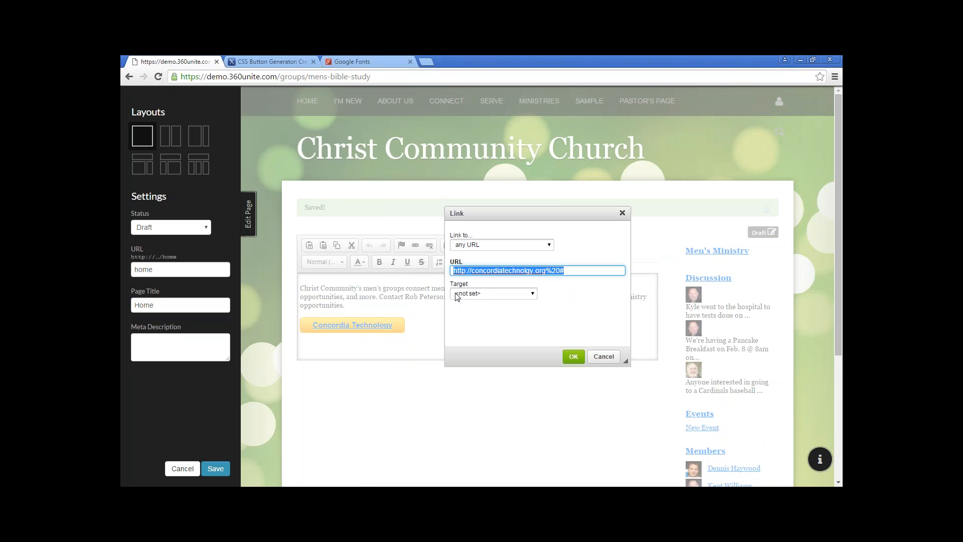
pyautogui.click(493, 295)
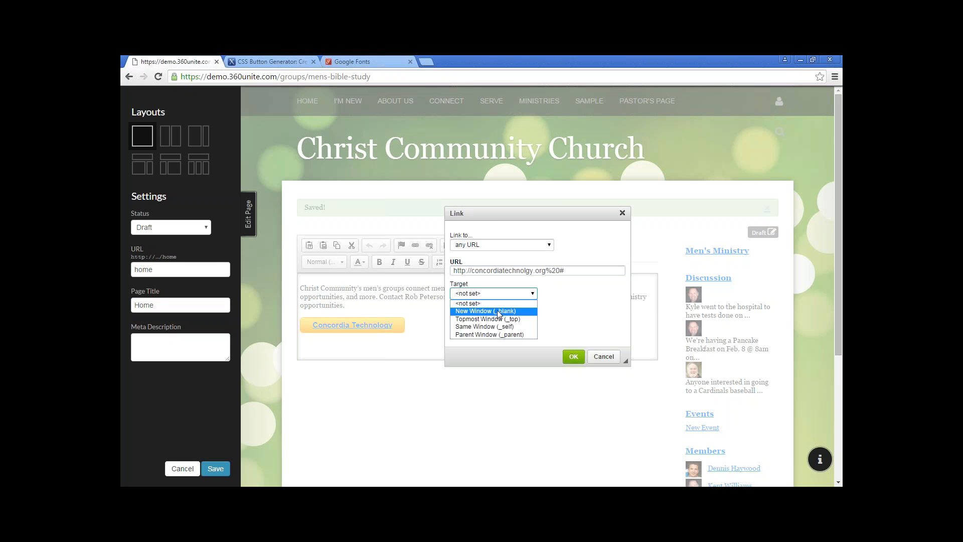
pyautogui.click(499, 311)
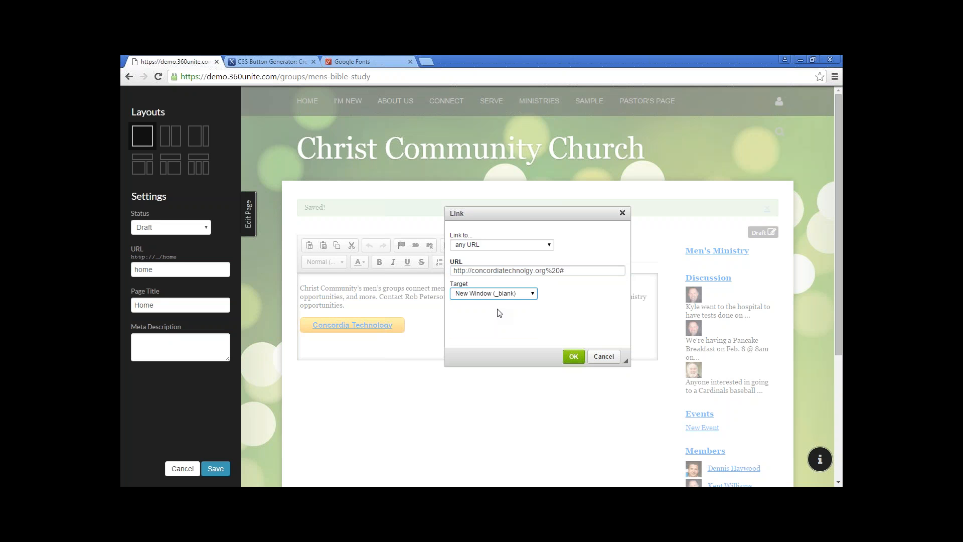
pyautogui.click(573, 357)
pyautogui.click(484, 343)
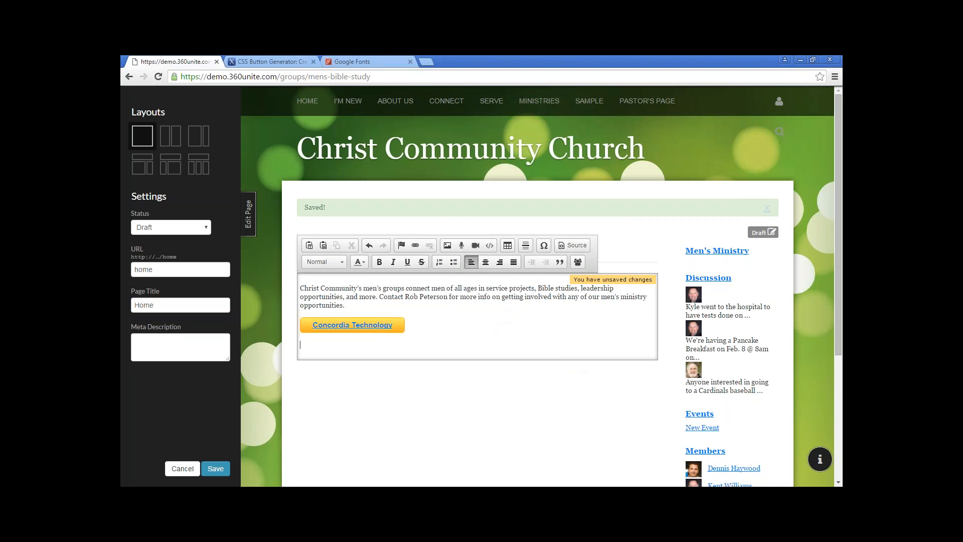
pyautogui.click(216, 468)
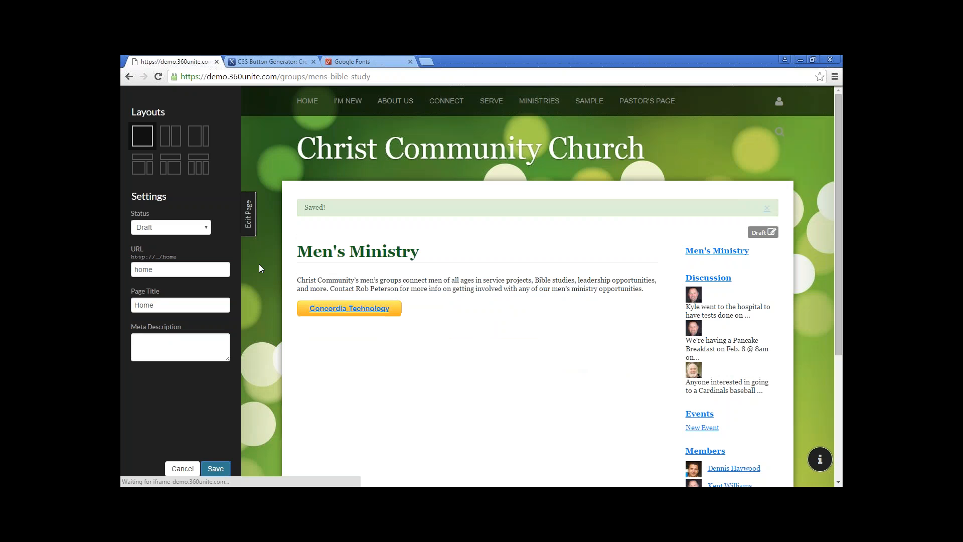
# Test the Concordia Technology button's link, close the tab it opens, and reopen the Men's Ministry text block for editing.
pyautogui.click(249, 214)
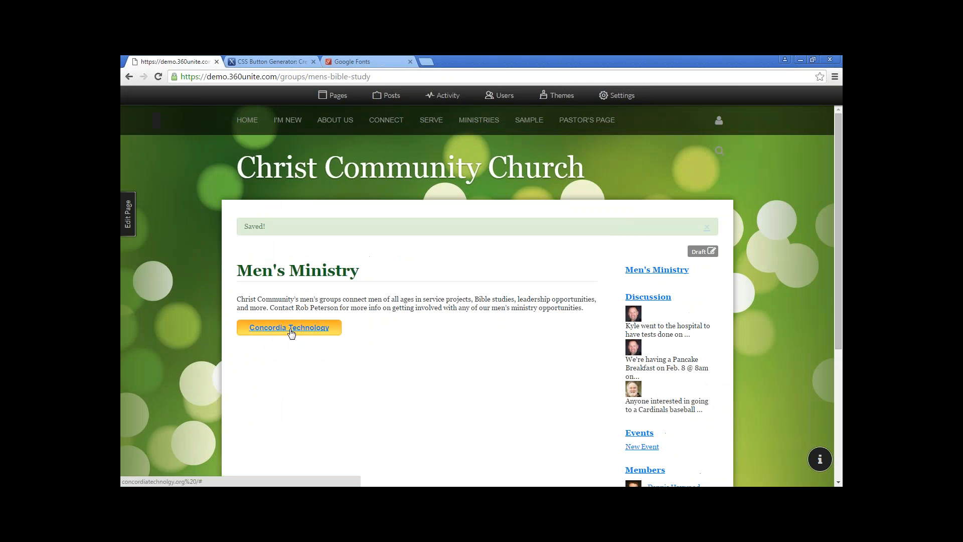
pyautogui.click(291, 329)
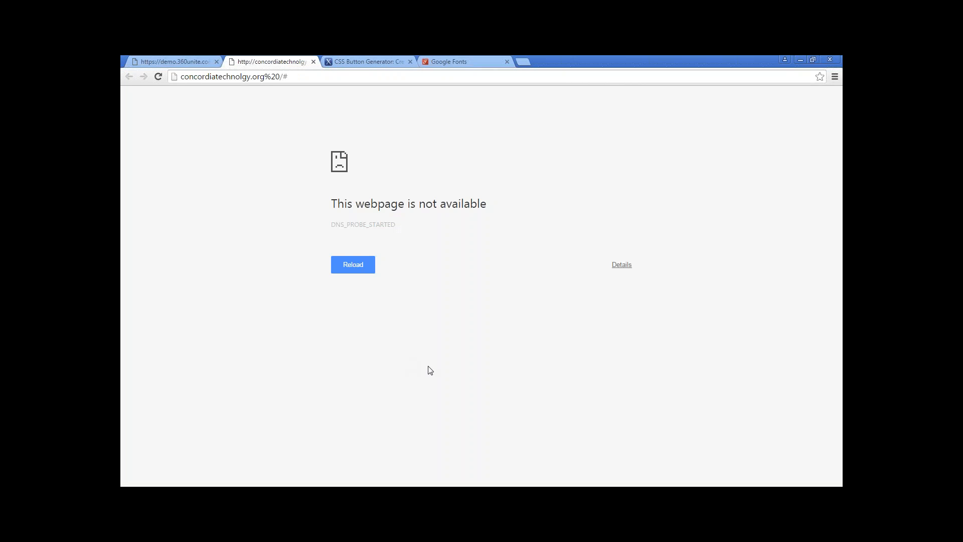
pyautogui.click(313, 61)
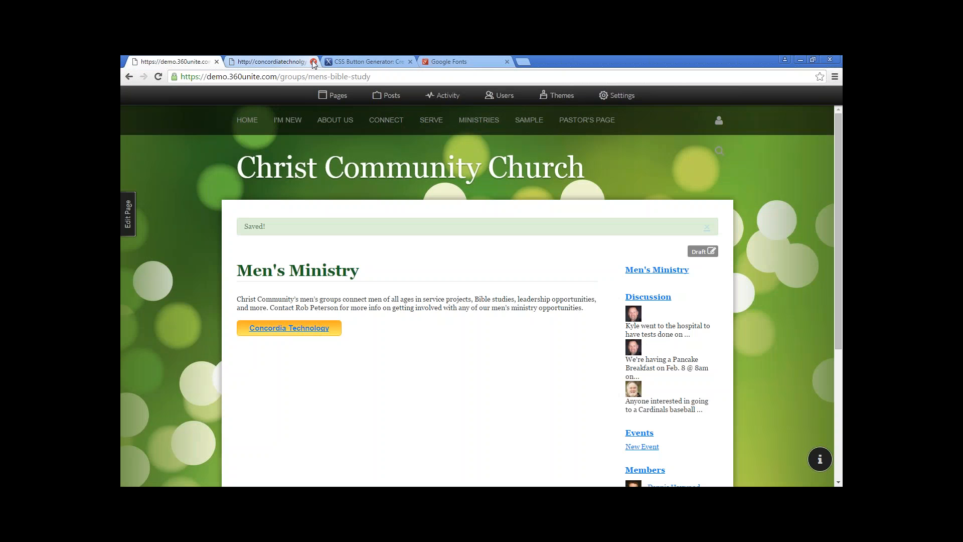
pyautogui.click(313, 61)
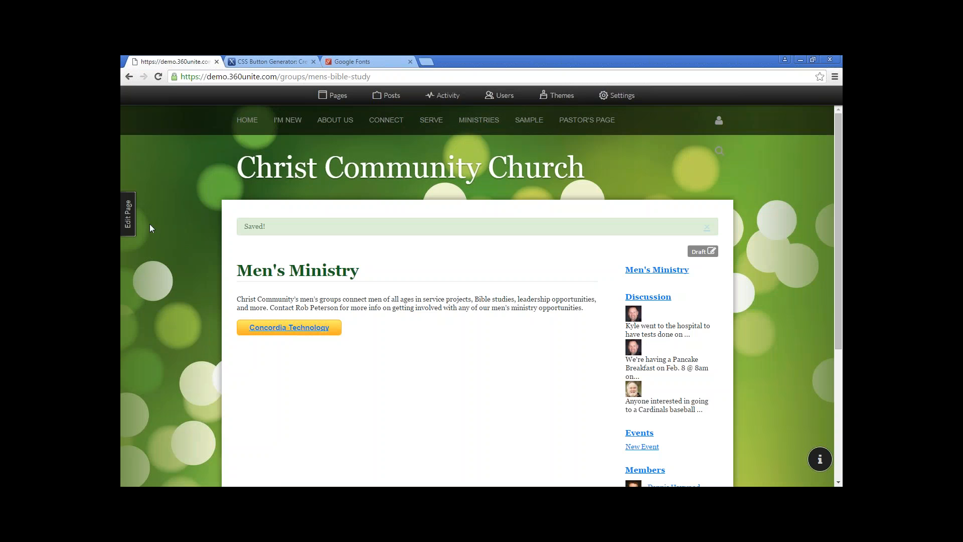
pyautogui.click(128, 214)
pyautogui.click(418, 331)
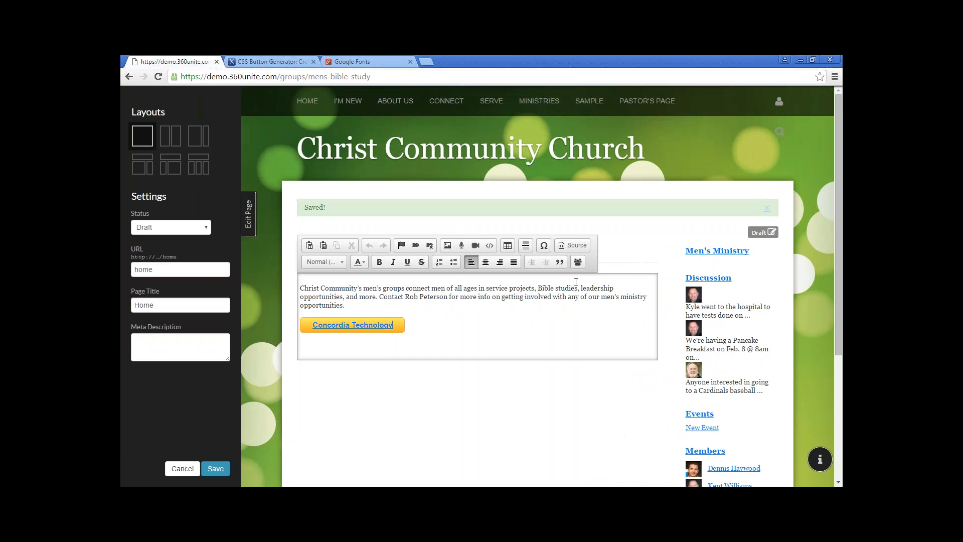
pyautogui.click(575, 245)
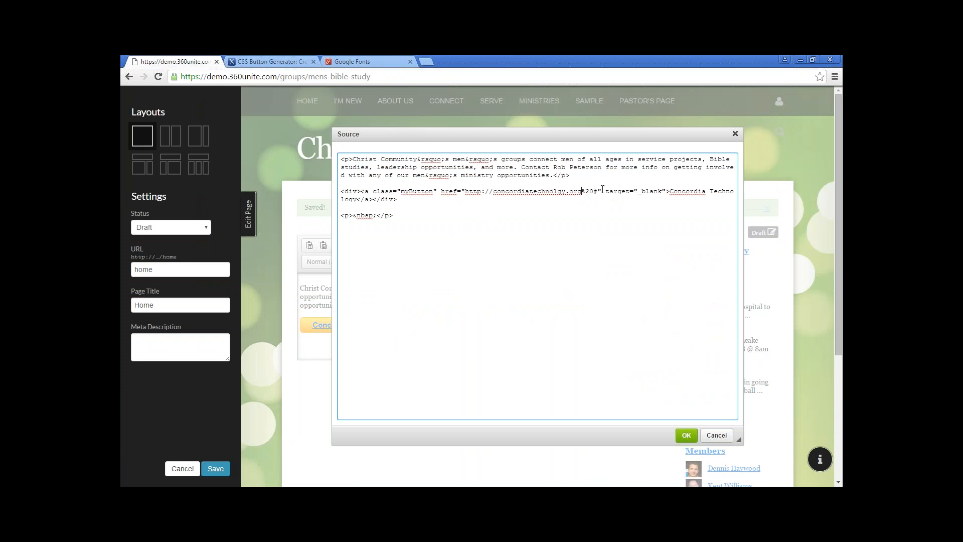
pyautogui.press('BackSpace')
pyautogui.press('BackSpace')
pyautogui.press('Delete')
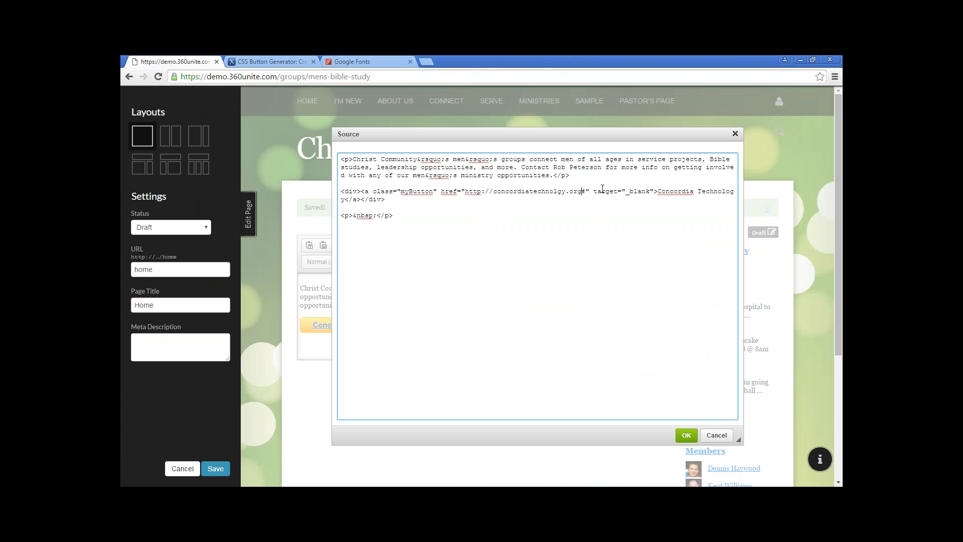
pyautogui.press('Delete')
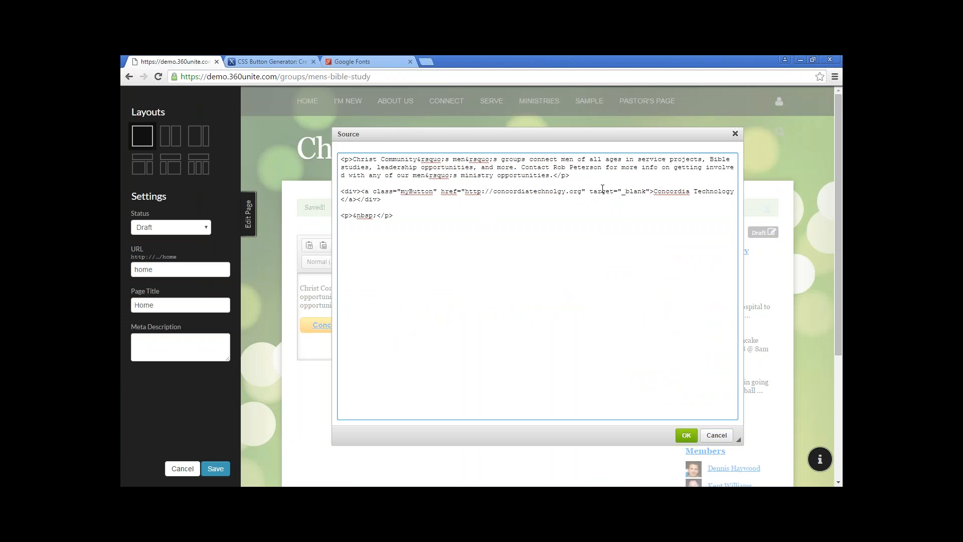
pyautogui.click(735, 134)
pyautogui.click(522, 148)
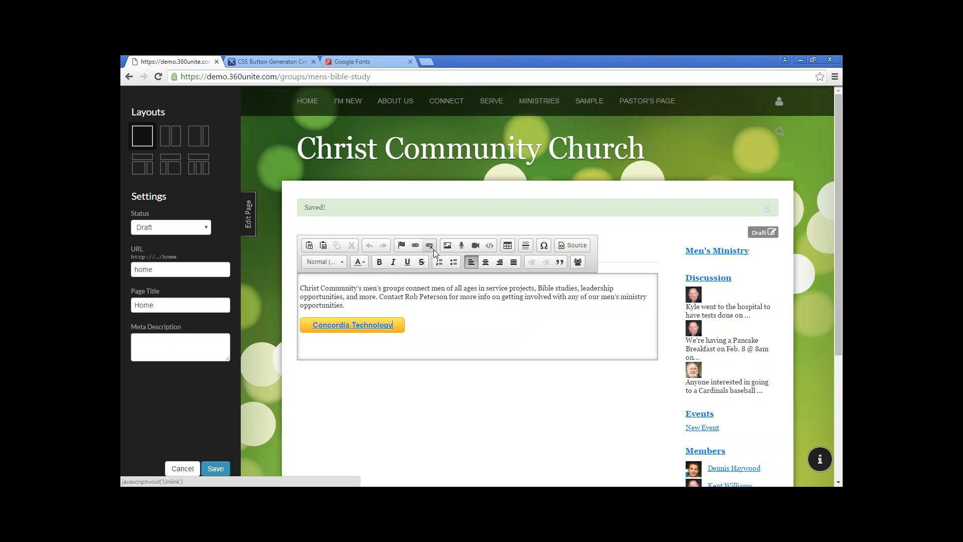
pyautogui.click(393, 325)
pyautogui.click(415, 245)
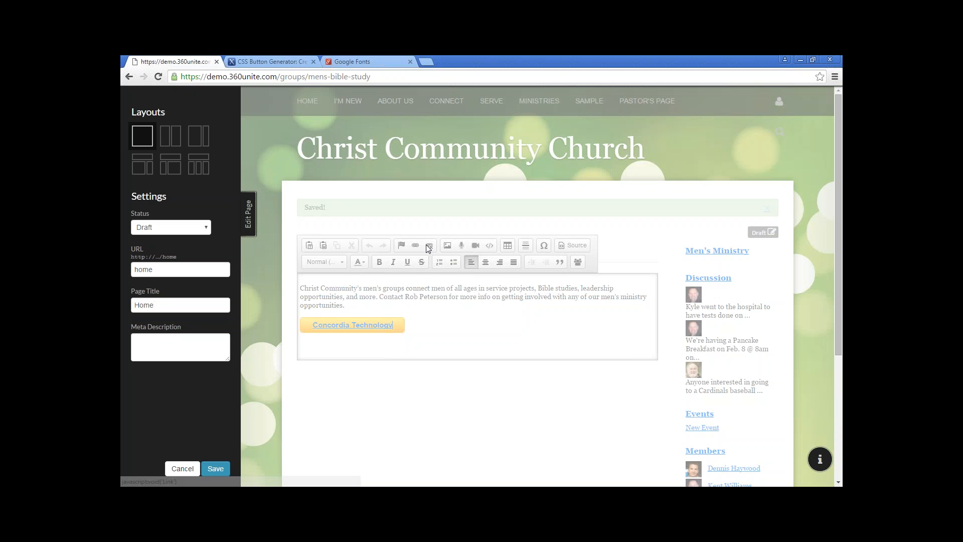
pyautogui.click(603, 357)
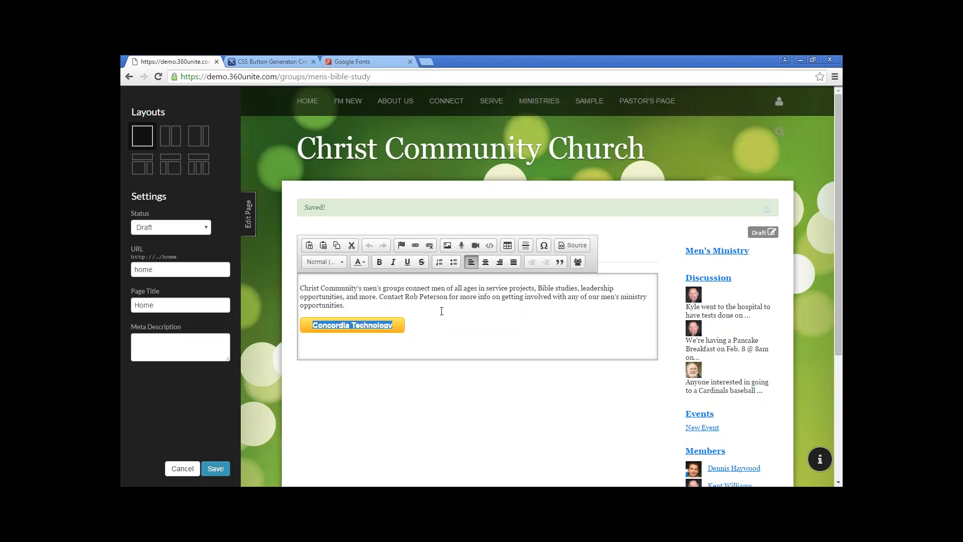
# Remove %20# from the end of the button's href address in the HTML source and save the page.
pyautogui.click(566, 246)
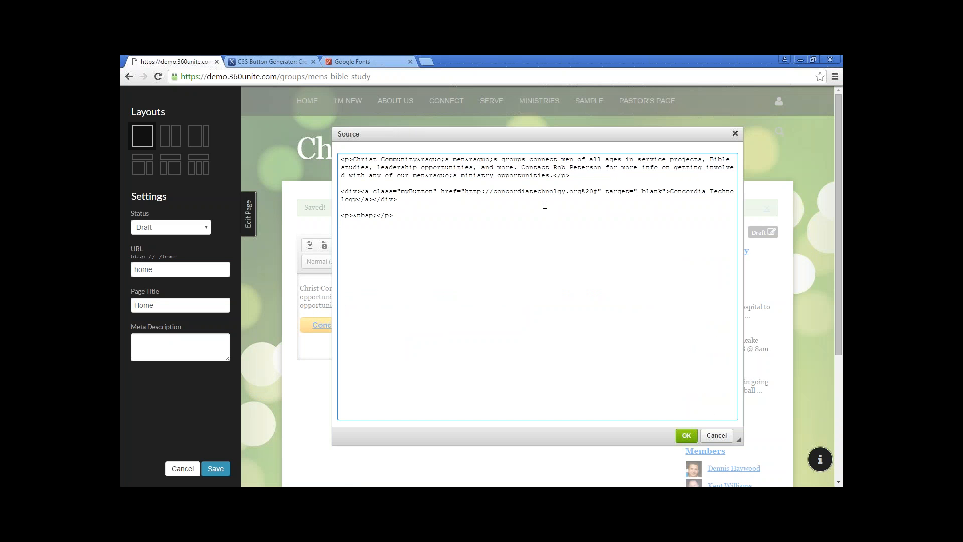
pyautogui.press('BackSpace')
pyautogui.press('BackSpace')
pyautogui.press('BackSpace')
pyautogui.press('BackSpace')
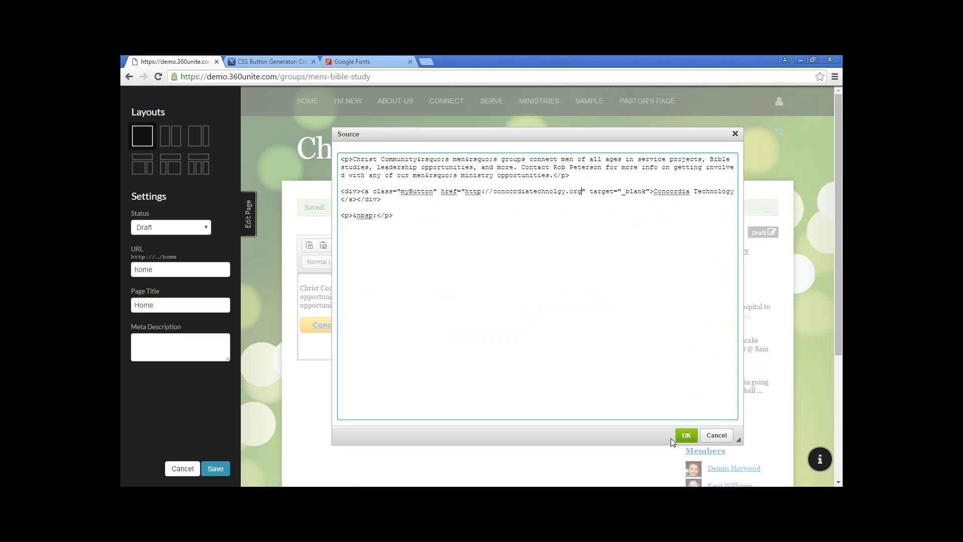
pyautogui.click(686, 435)
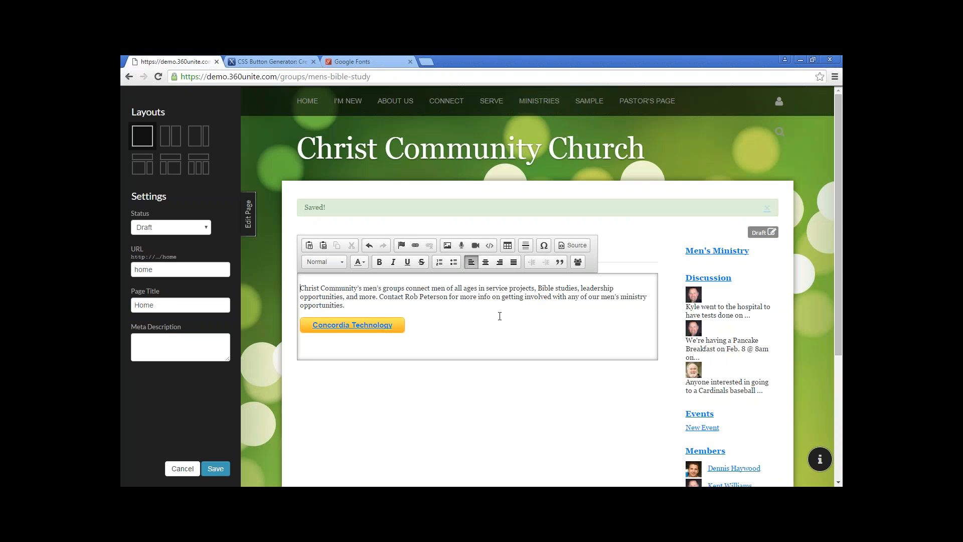
pyautogui.click(221, 471)
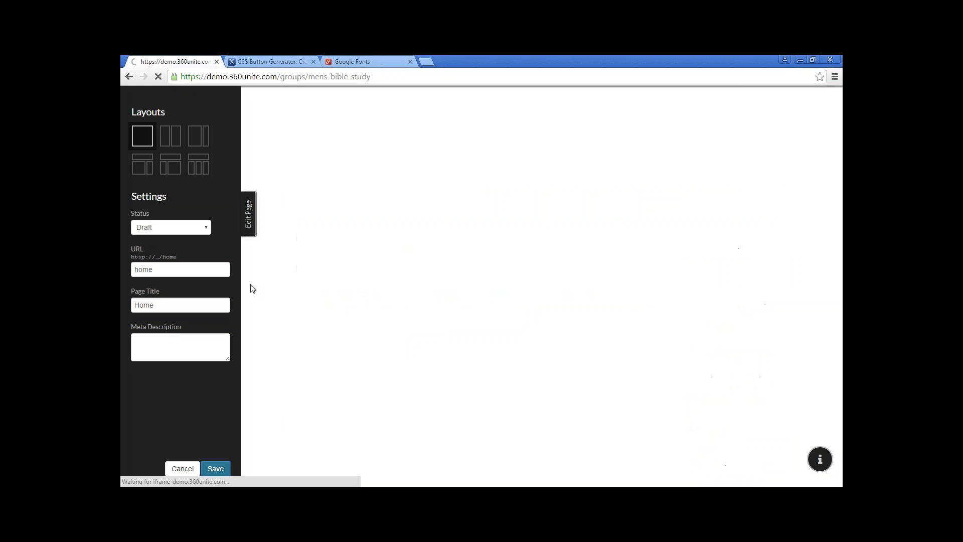
# Leave page editing, open the Concordia Technology button's link, and check the spelling of the address it loads.
pyautogui.click(249, 217)
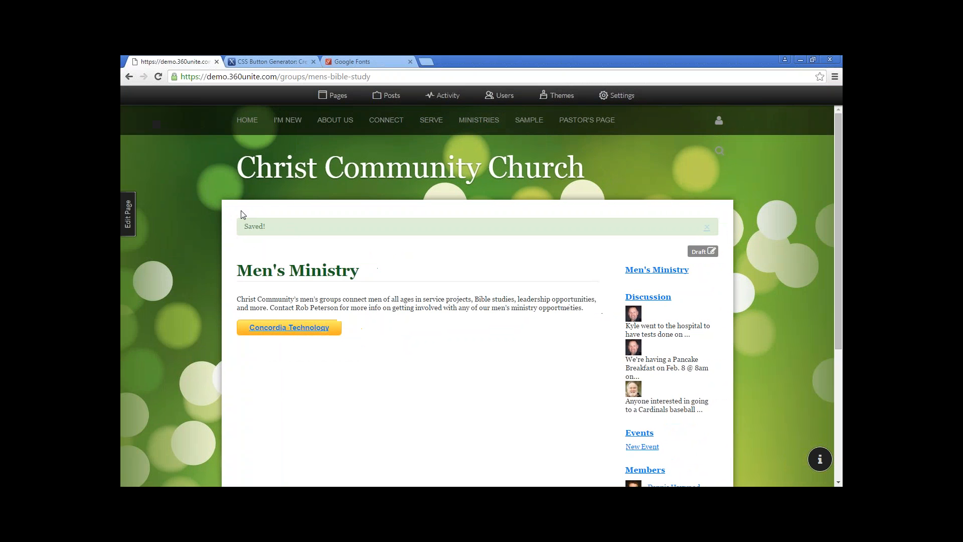
pyautogui.click(296, 329)
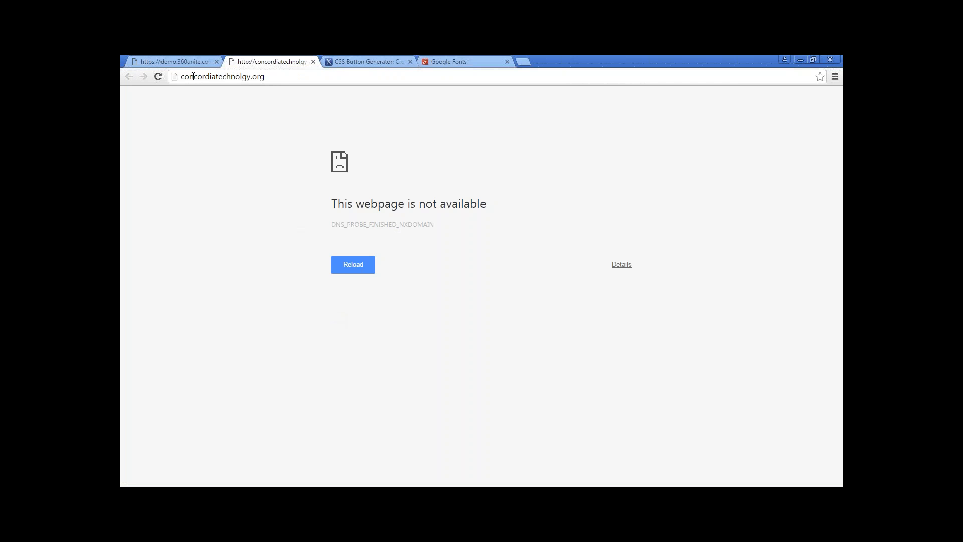
pyautogui.click(231, 76)
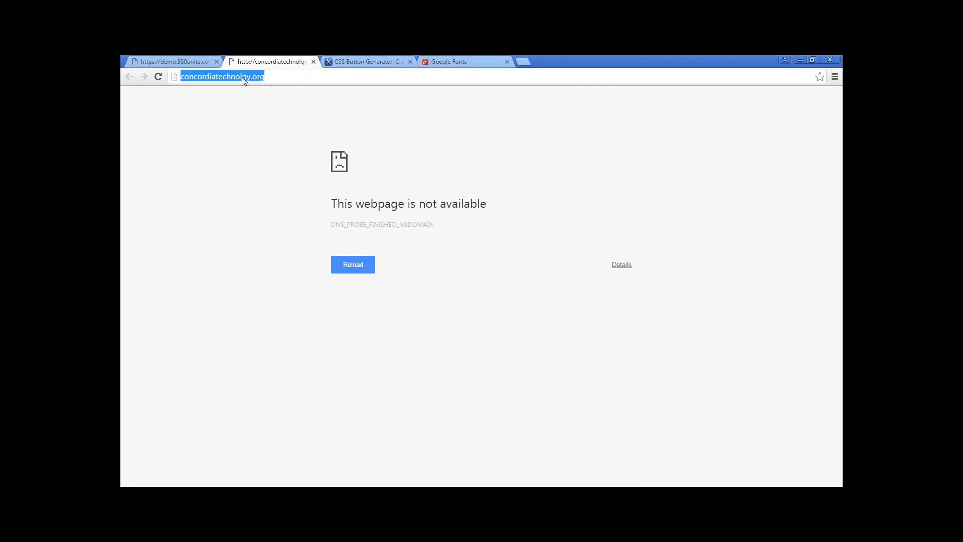
pyautogui.click(243, 77)
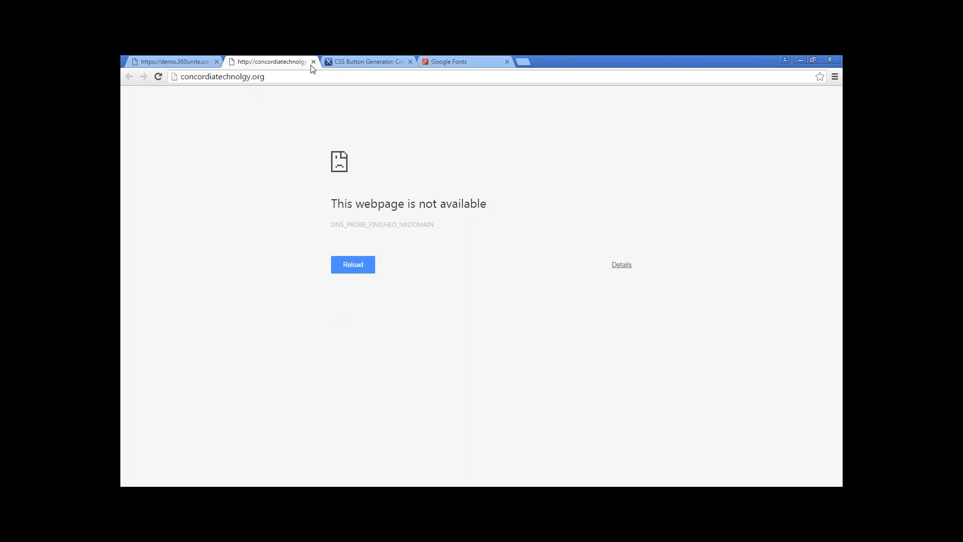
pyautogui.click(204, 66)
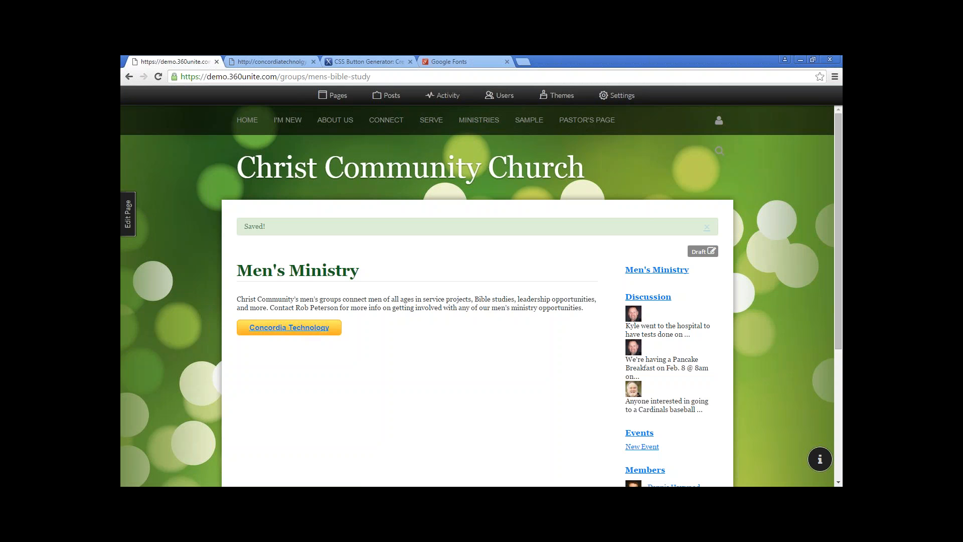
pyautogui.click(128, 214)
pyautogui.click(352, 325)
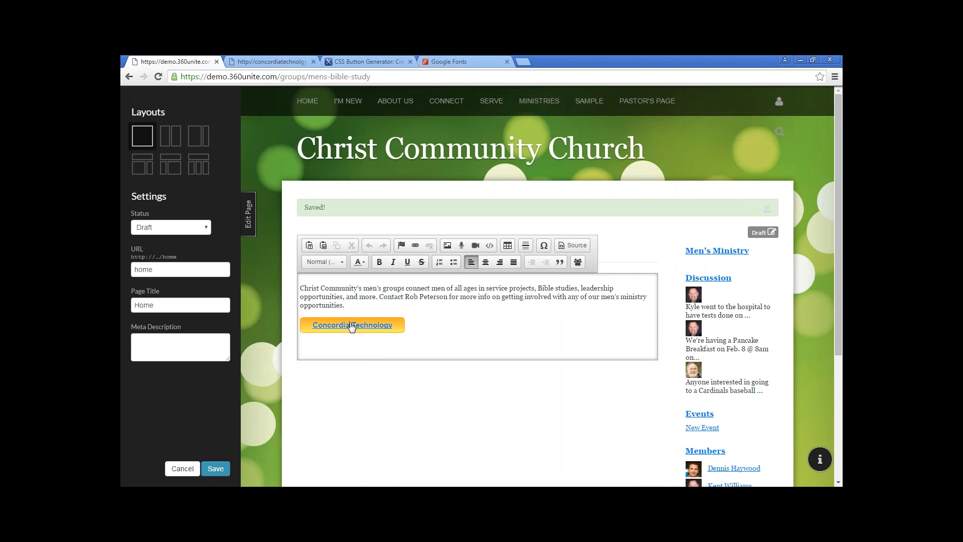
pyautogui.click(415, 245)
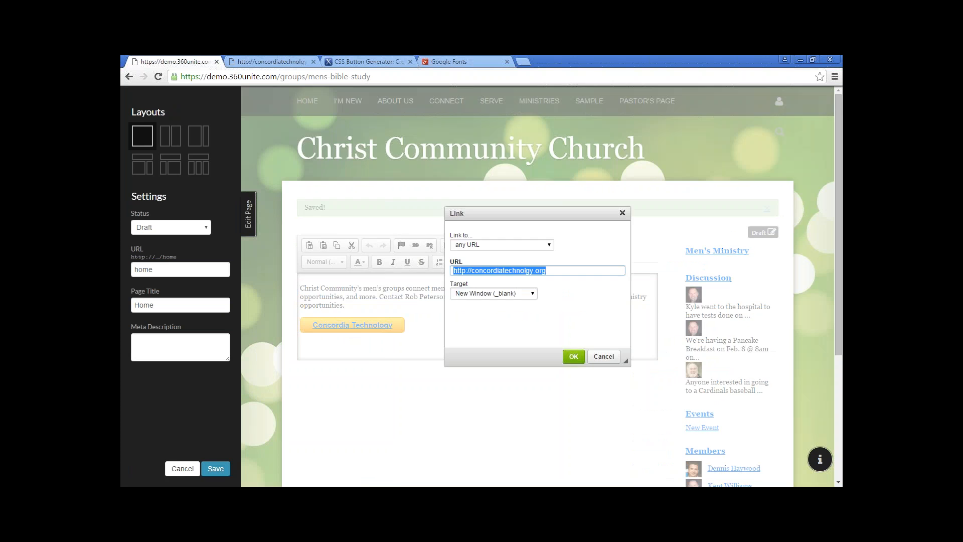
pyautogui.click(523, 270)
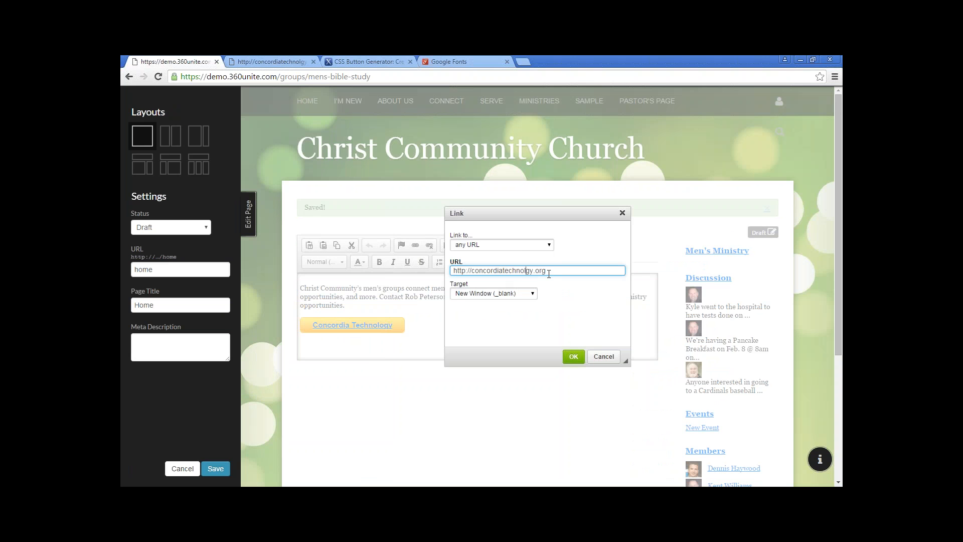
pyautogui.click(573, 356)
pyautogui.click(226, 464)
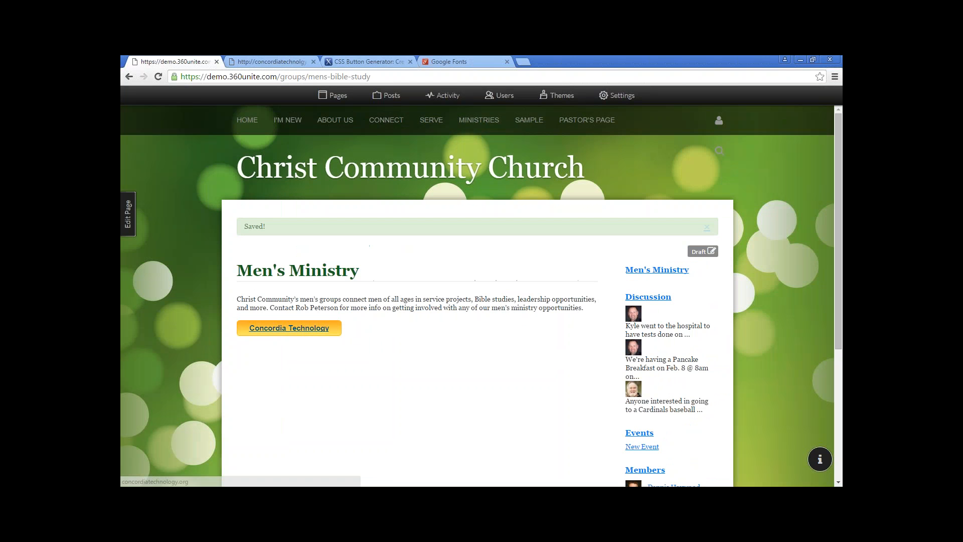
# Test the Concordia Technology button's corrected link and close the leftover concordiatechnolgy.org tab.
pyautogui.click(280, 332)
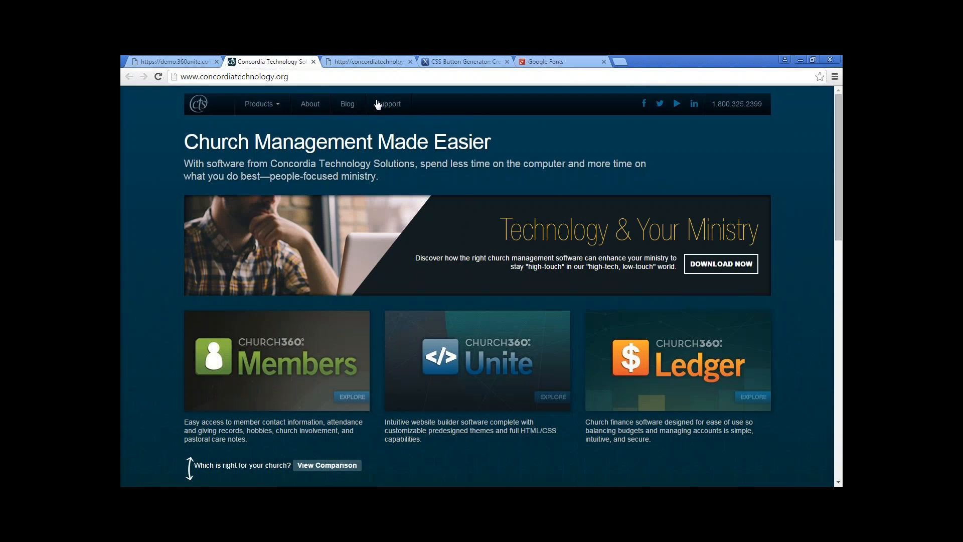
pyautogui.click(409, 61)
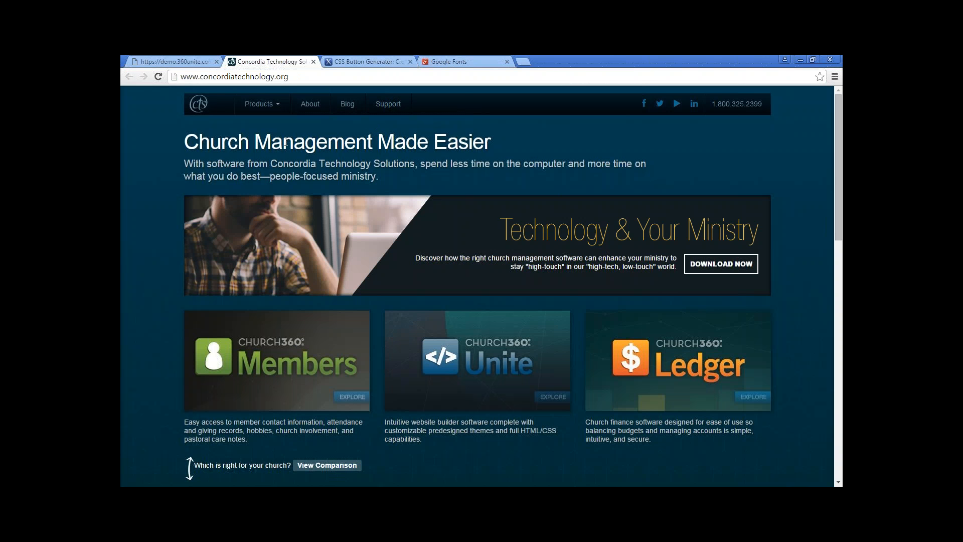
# Switch to Google Fonts, search for lato, and add the Lato font family to the collection.
pyautogui.click(438, 61)
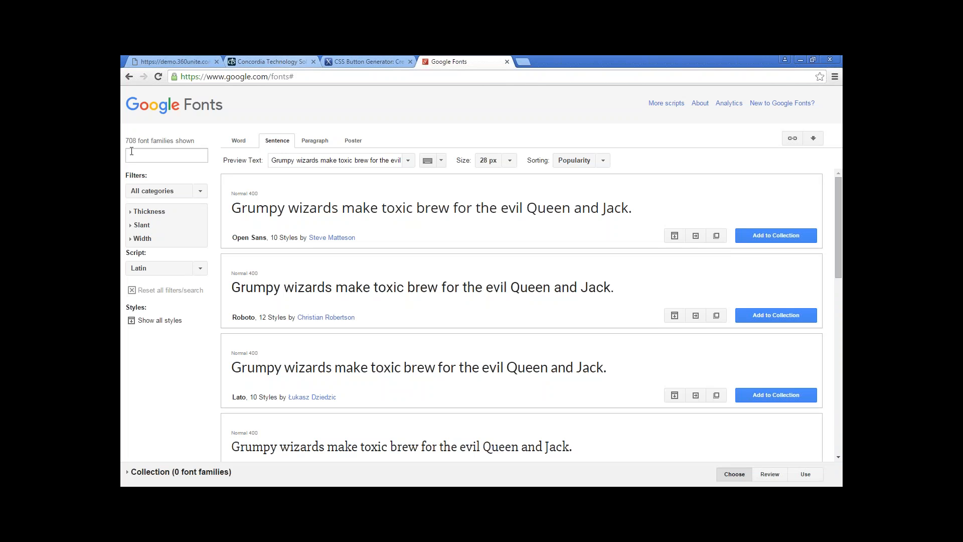
pyautogui.click(165, 156)
pyautogui.write('lato')
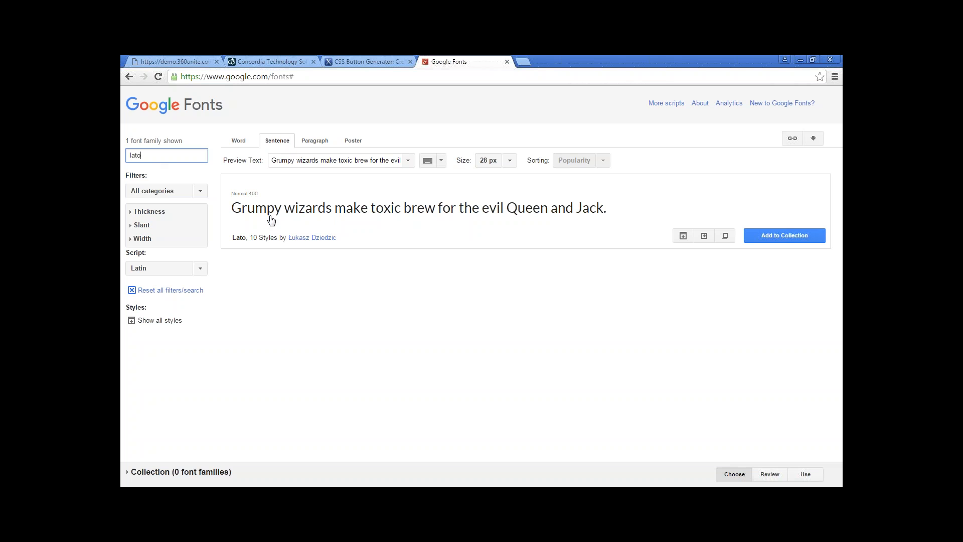
pyautogui.click(784, 238)
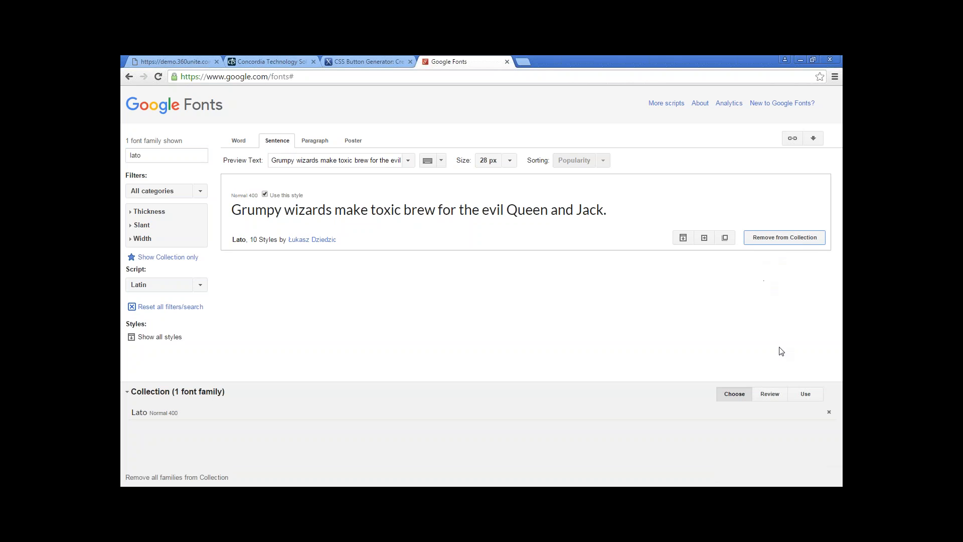
# Review the Lato font in the collection and proceed to its usage code page.
pyautogui.click(771, 394)
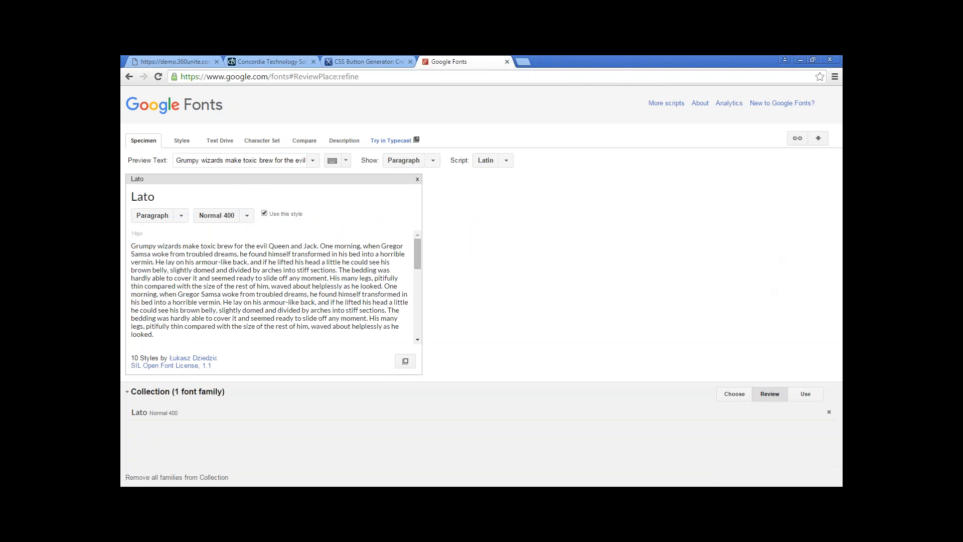
pyautogui.click(805, 394)
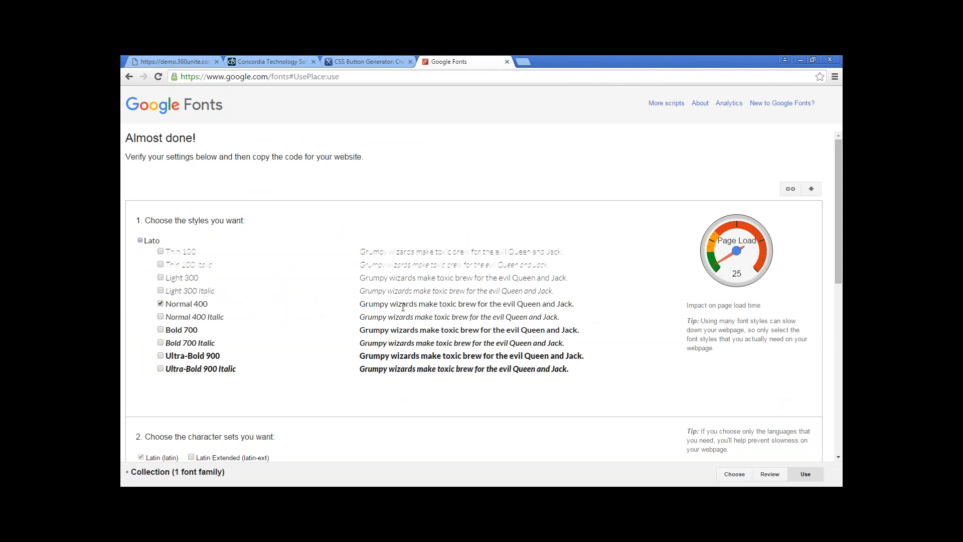
pyautogui.click(161, 317)
pyautogui.click(161, 330)
pyautogui.click(160, 343)
pyautogui.click(161, 369)
pyautogui.click(161, 355)
pyautogui.click(161, 290)
pyautogui.click(161, 290)
pyautogui.click(160, 330)
pyautogui.click(160, 343)
pyautogui.click(161, 356)
pyautogui.click(160, 368)
# Copy the standard Lato stylesheet link code from the Add this code to your website section.
pyautogui.scroll(-5, 307, 296)
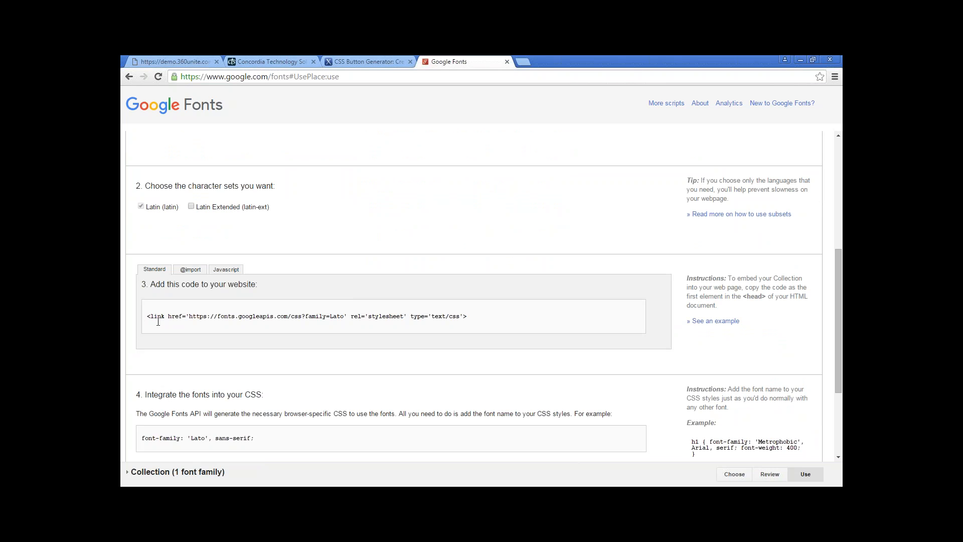
pyautogui.moveTo(146, 316); pyautogui.dragTo(491, 324)
pyautogui.hotkey('ctrl', 'c')
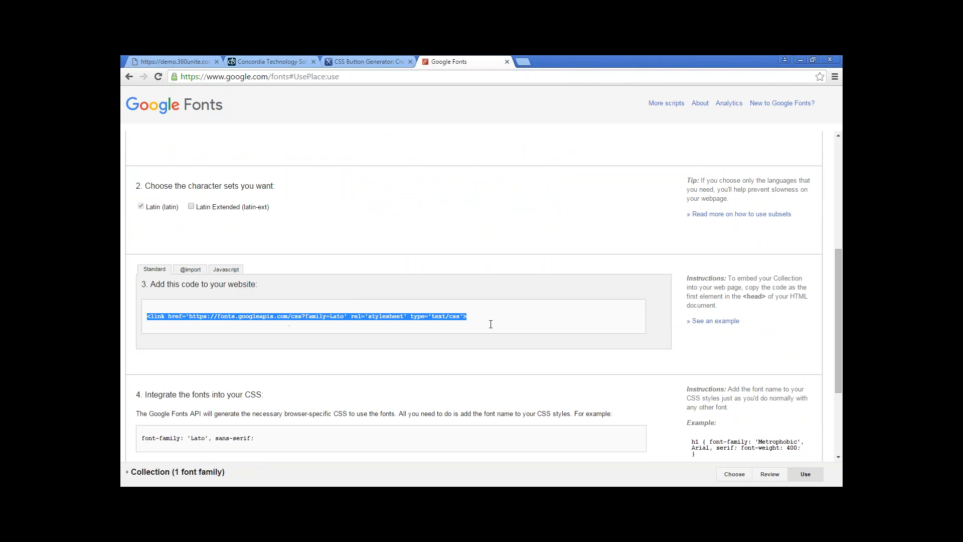
pyautogui.rightClick(428, 315)
pyautogui.click(446, 325)
# Close the Concordia Technology site's tab and return to the church website's Men's Ministry page.
pyautogui.click(276, 62)
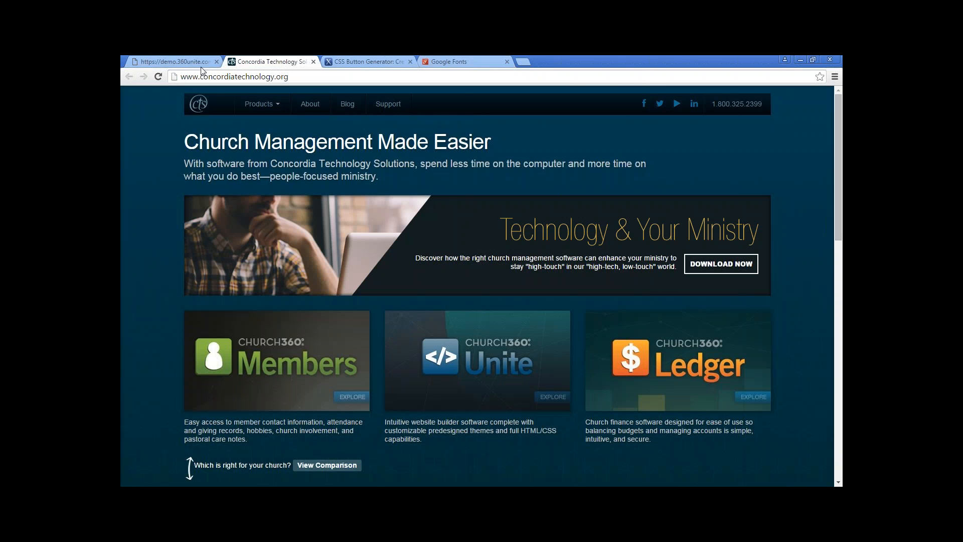
pyautogui.click(313, 61)
pyautogui.click(173, 63)
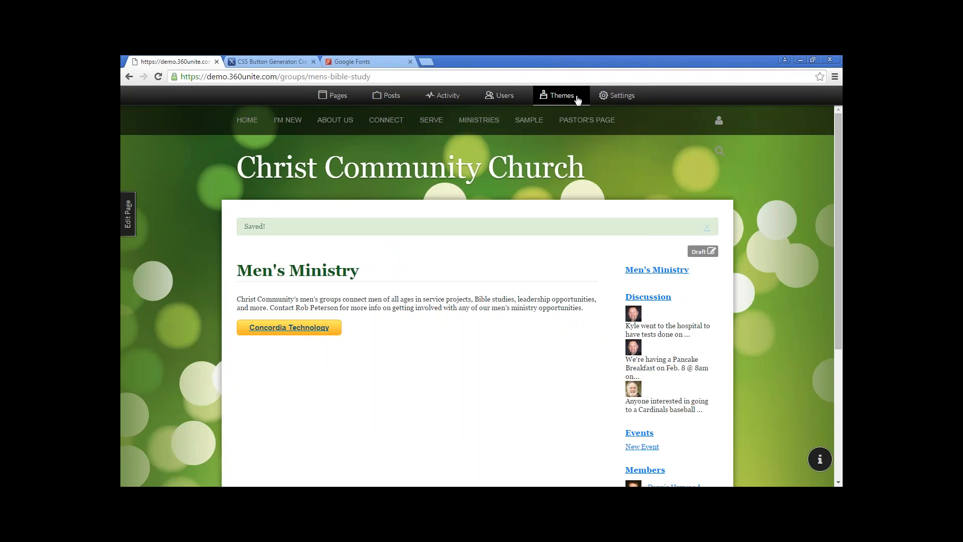
# Paste the Lato stylesheet link on a new first line of the theme's Custom Headers, above the style block, and save.
pyautogui.click(560, 96)
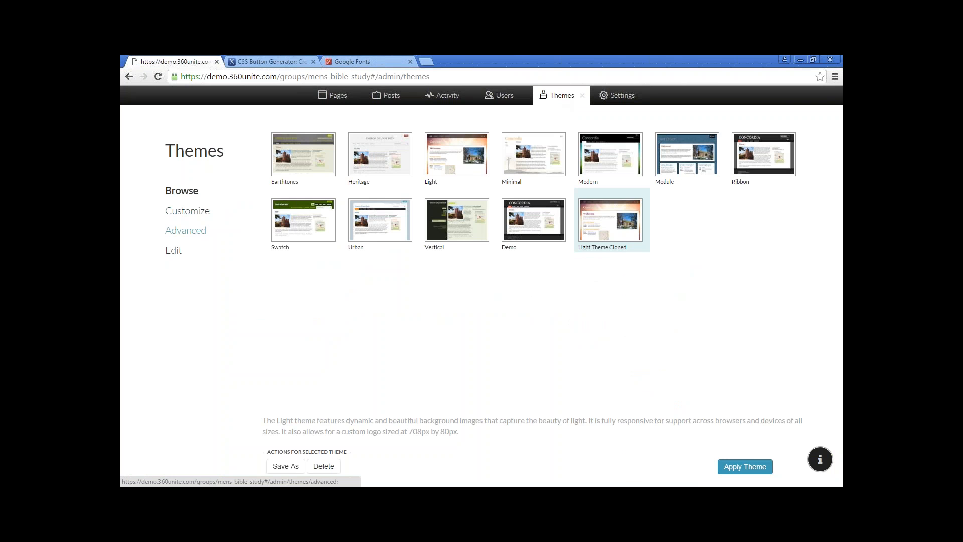
pyautogui.click(196, 235)
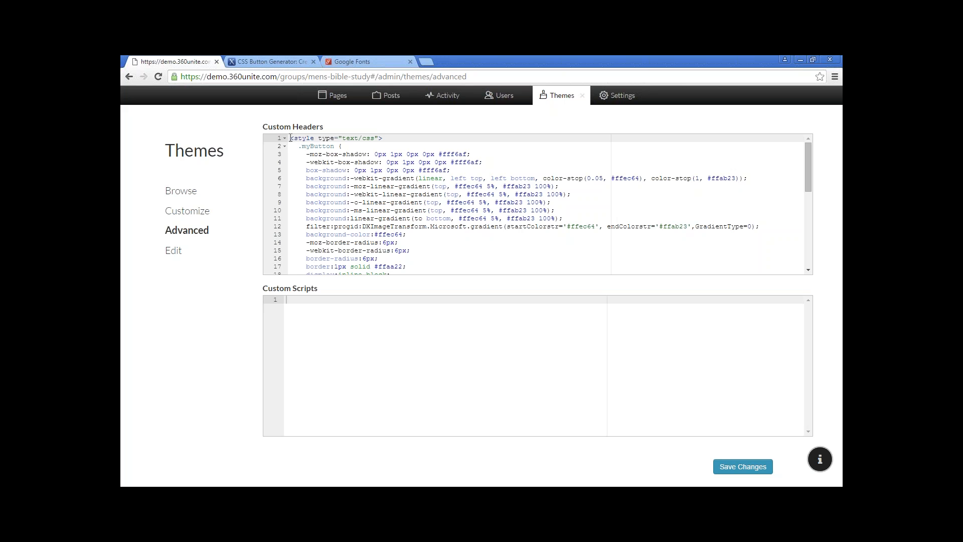
pyautogui.click(291, 137)
pyautogui.press('Return')
pyautogui.click(290, 137)
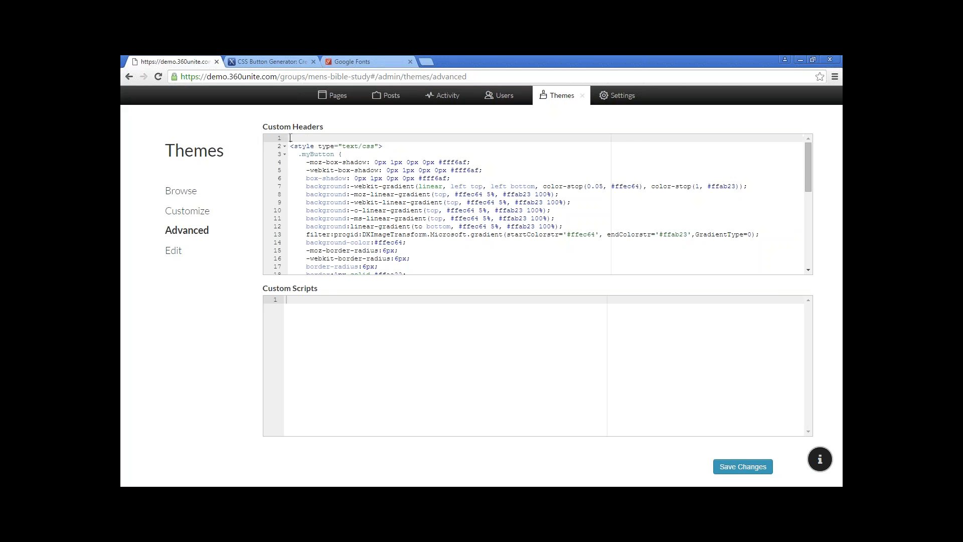
pyautogui.hotkey('ctrl', 'v')
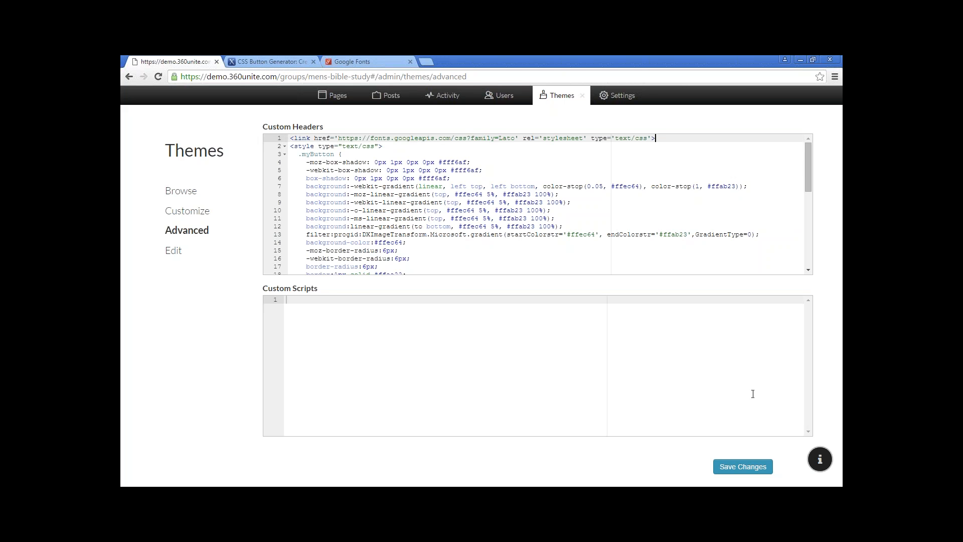
pyautogui.click(741, 469)
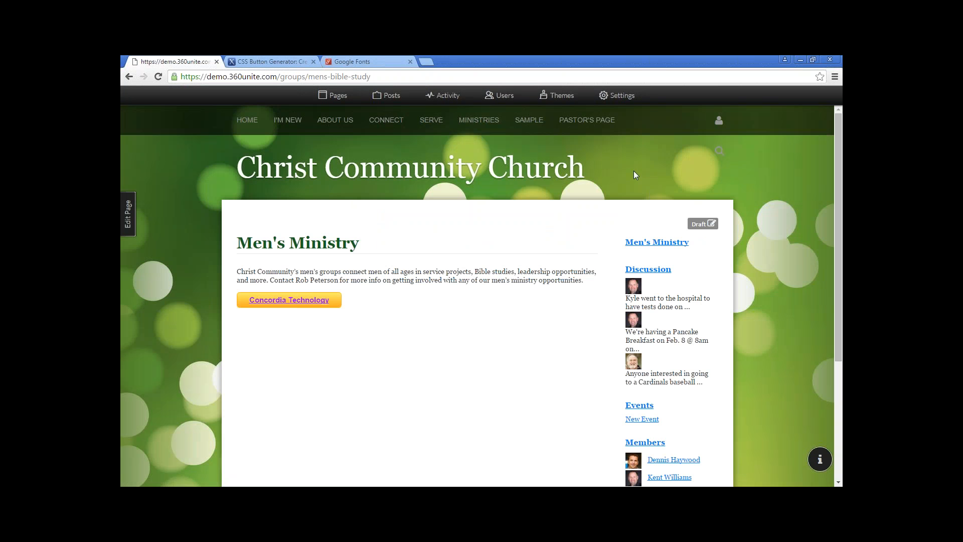
# In the theme's theme.description file, add Lato as a Body Font option between Georgia and Lucida Sans.
pyautogui.click(565, 98)
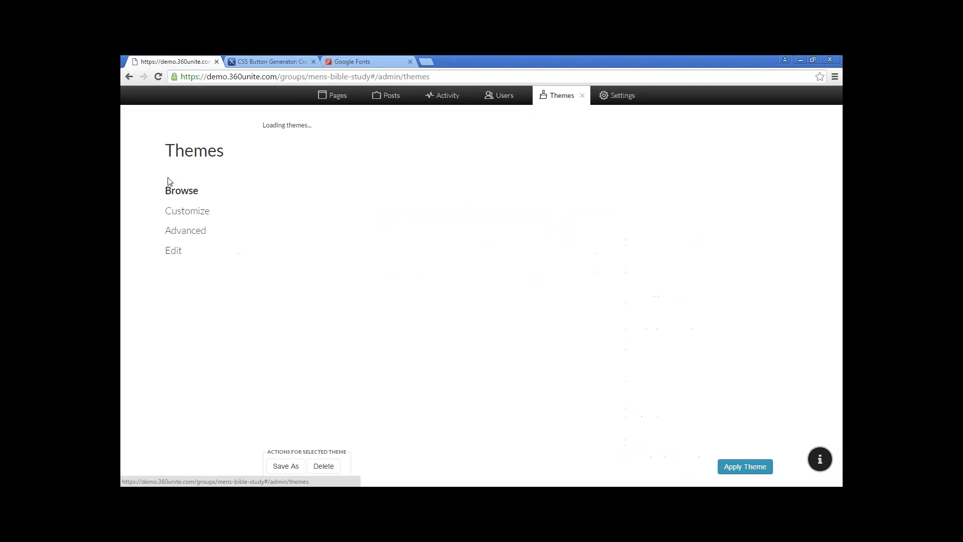
pyautogui.click(177, 253)
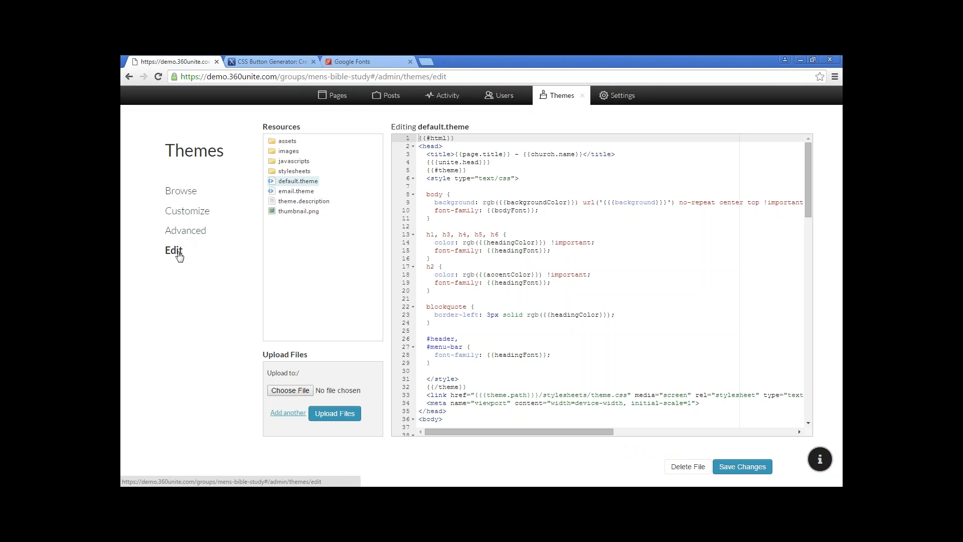
pyautogui.click(284, 202)
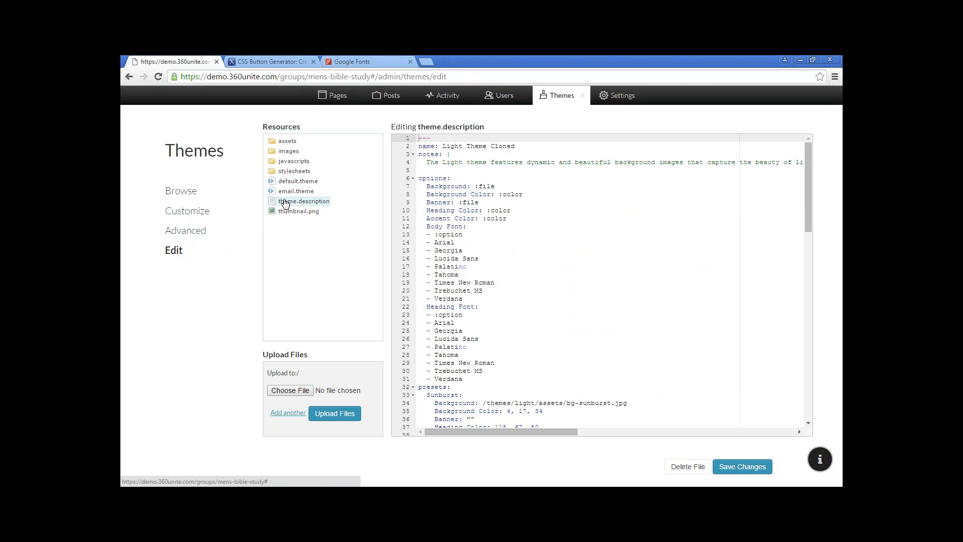
pyautogui.click(436, 258)
pyautogui.press('Return')
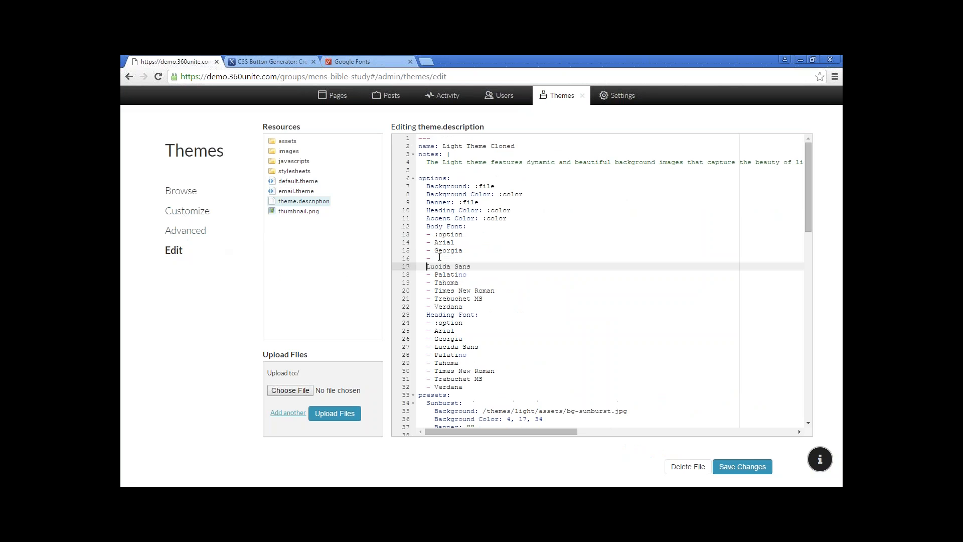
pyautogui.press('Up')
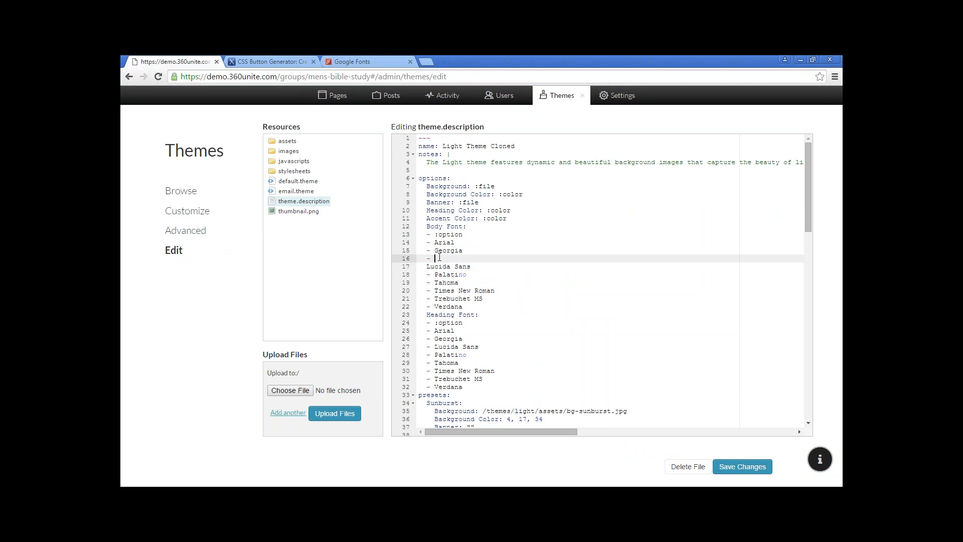
pyautogui.write('Lato')
pyautogui.press('Down')
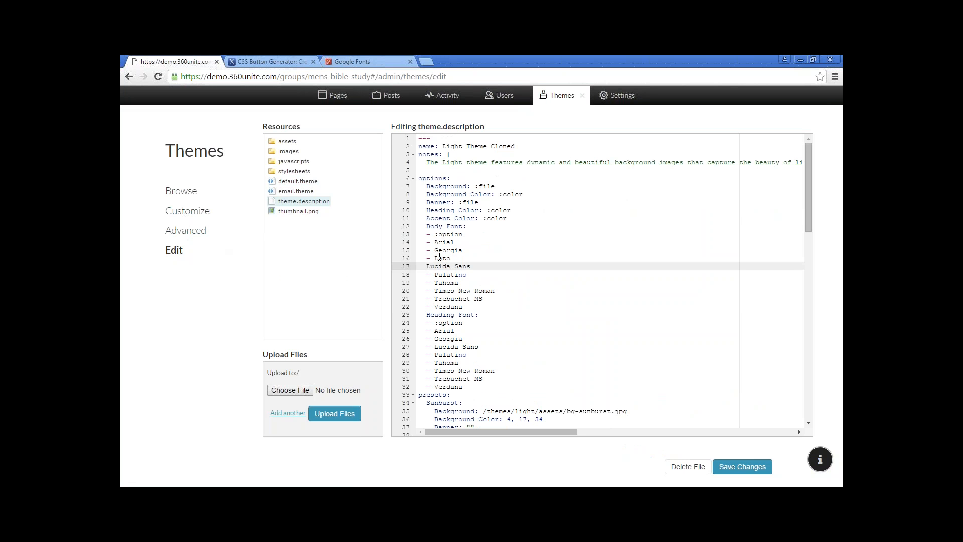
pyautogui.press('Home')
pyautogui.write('-')
# Add Lato as a Heading Font option between Georgia and Lucida Sans and save the theme changes.
pyautogui.click(434, 347)
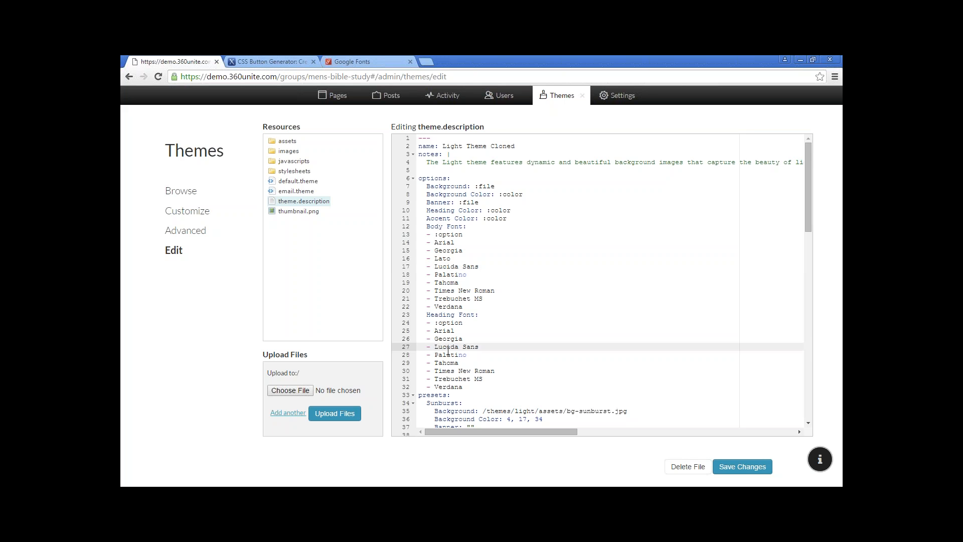
pyautogui.press('Return')
pyautogui.press('Up')
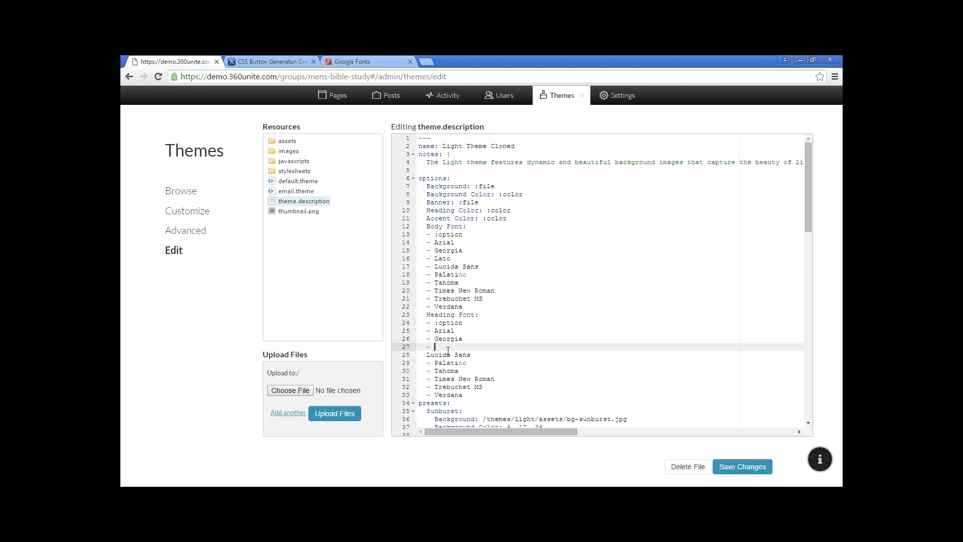
pyautogui.write('Lato')
pyautogui.click(448, 354)
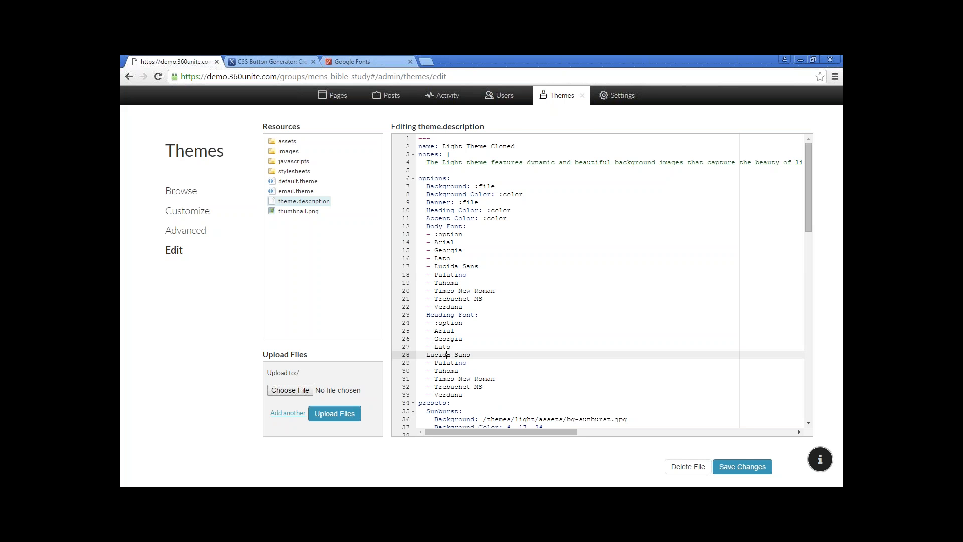
pyautogui.write('-')
pyautogui.click(752, 467)
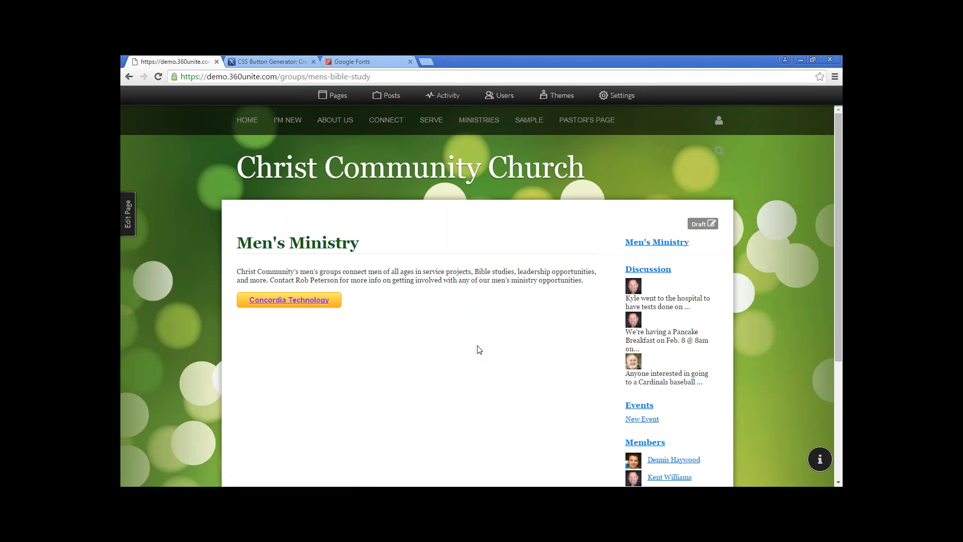
# Reopen theme.description and paste a copy of the Green Bokeh preset block below the original at the end of the file.
pyautogui.click(546, 100)
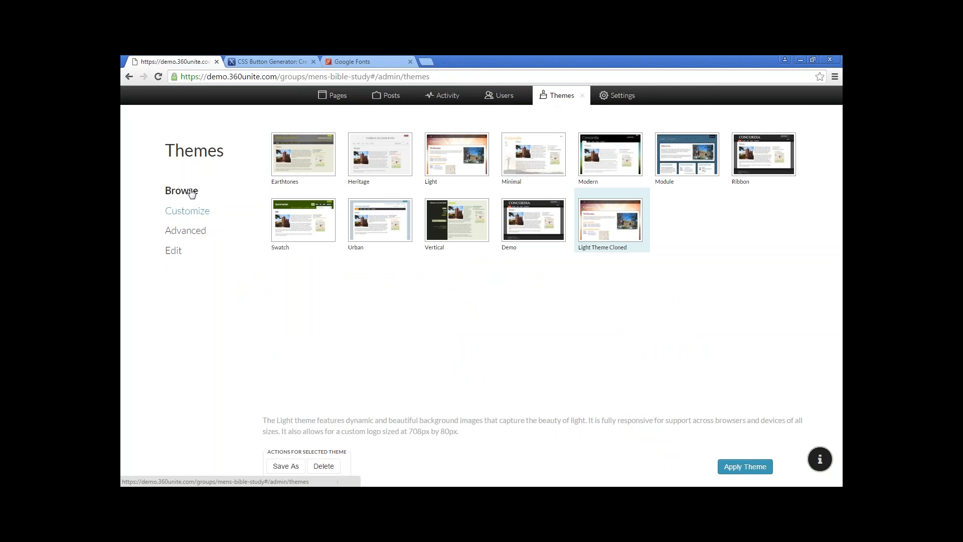
pyautogui.click(174, 251)
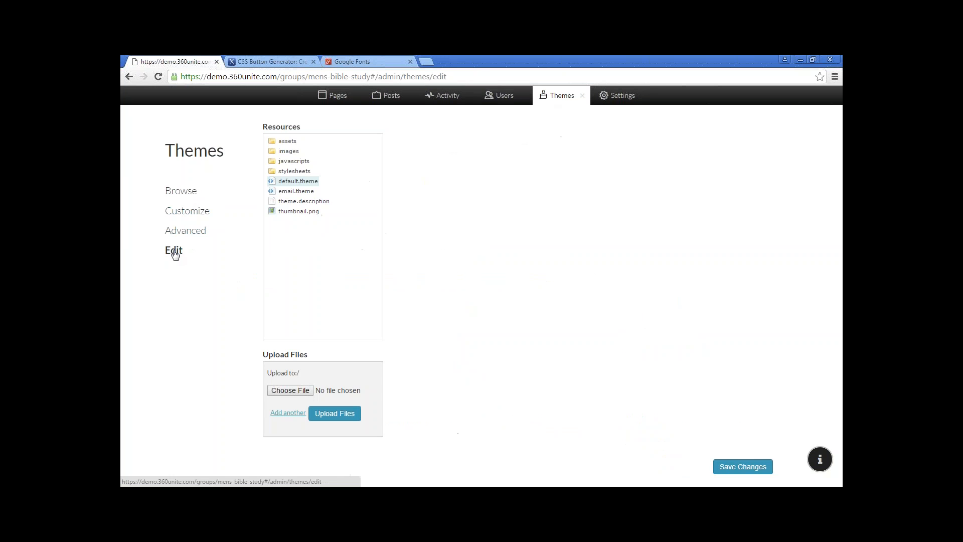
pyautogui.click(295, 203)
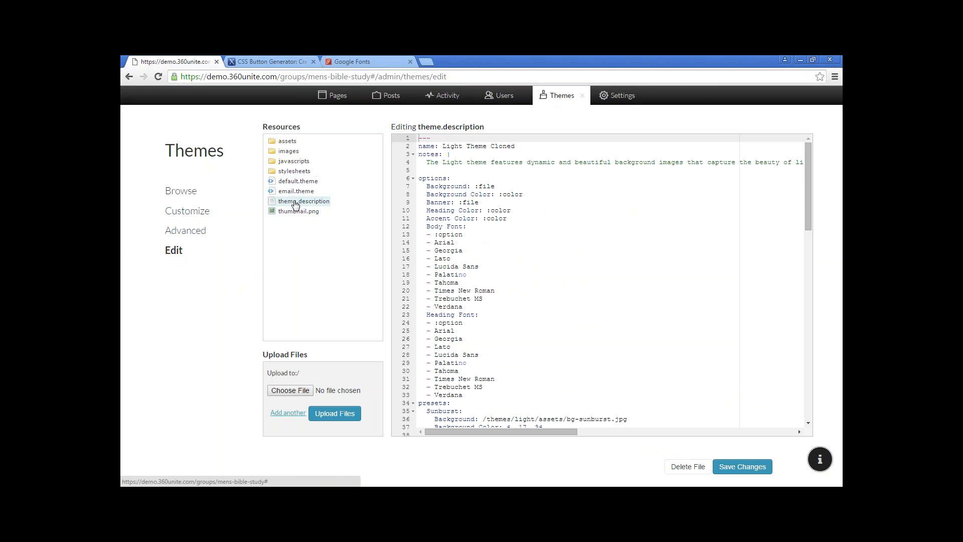
pyautogui.scroll(-3, 464, 244)
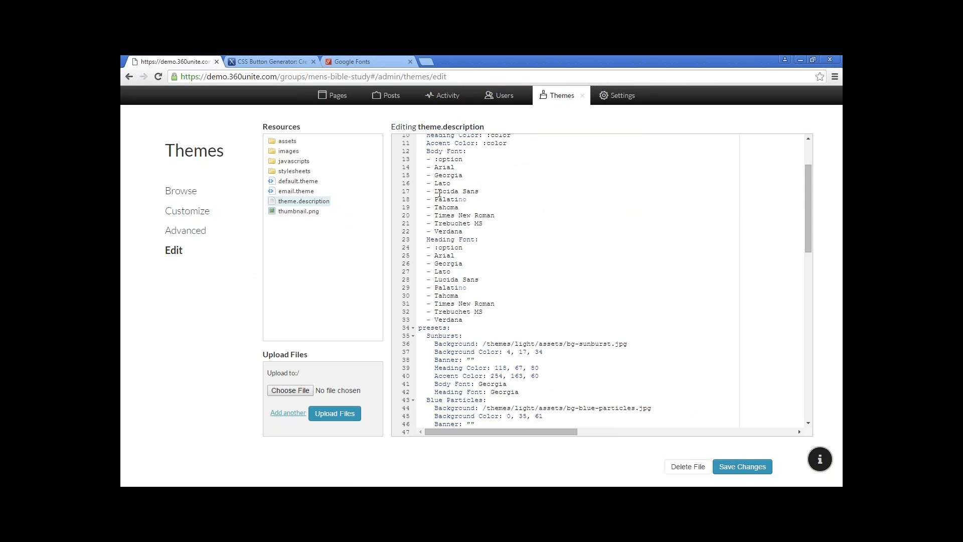
pyautogui.scroll(-20, 442, 186)
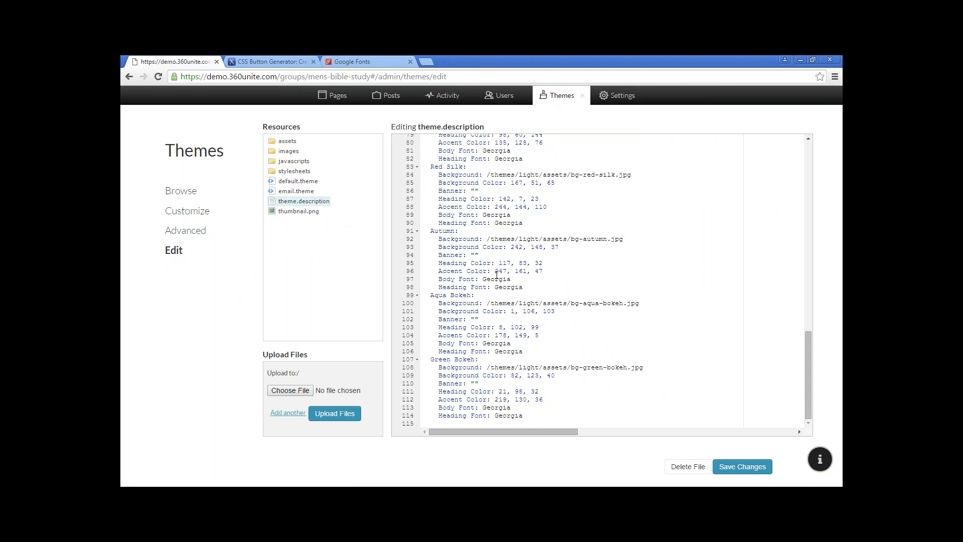
pyautogui.moveTo(429, 360); pyautogui.dragTo(577, 419)
pyautogui.hotkey('ctrl', 'c')
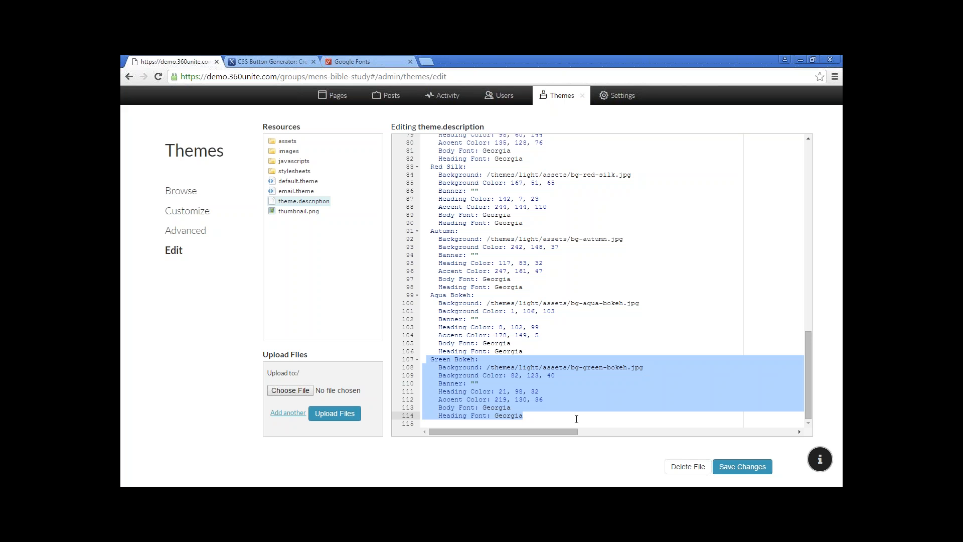
pyautogui.click(530, 416)
pyautogui.press('Return')
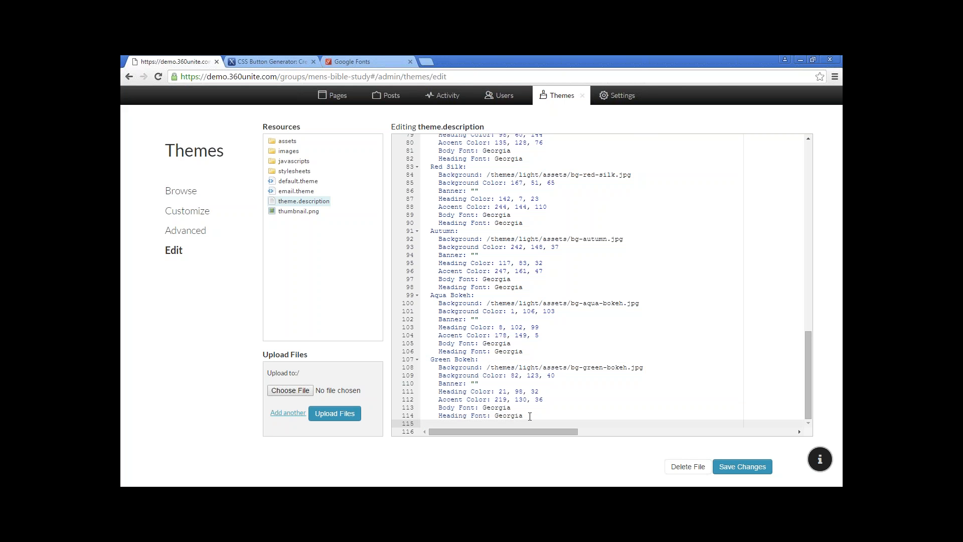
pyautogui.hotkey('ctrl', 'v')
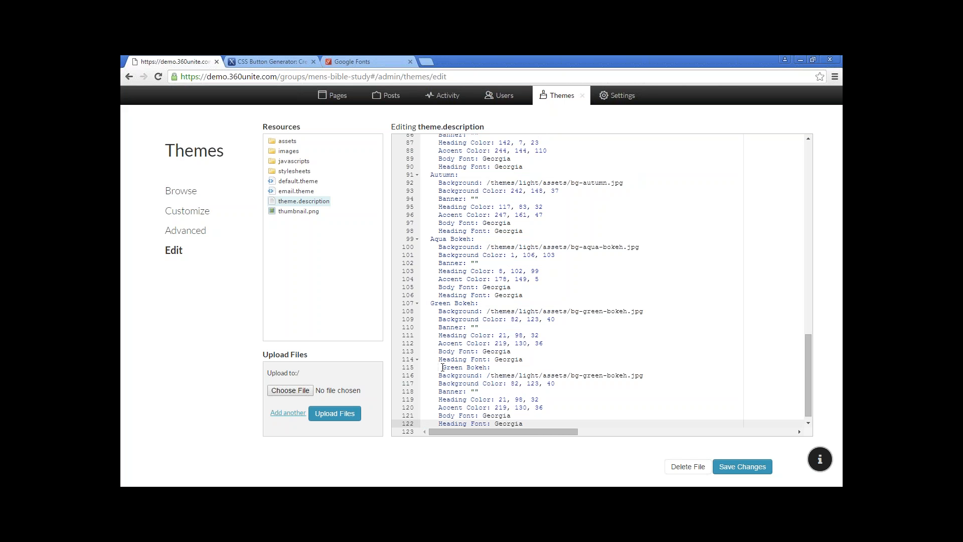
# Rename the copied preset Test Green Bokeh and put its name on its own line without the pasted extra indentation.
pyautogui.click(442, 367)
pyautogui.press('BackSpace')
pyautogui.press('BackSpace')
pyautogui.press('BackSpace')
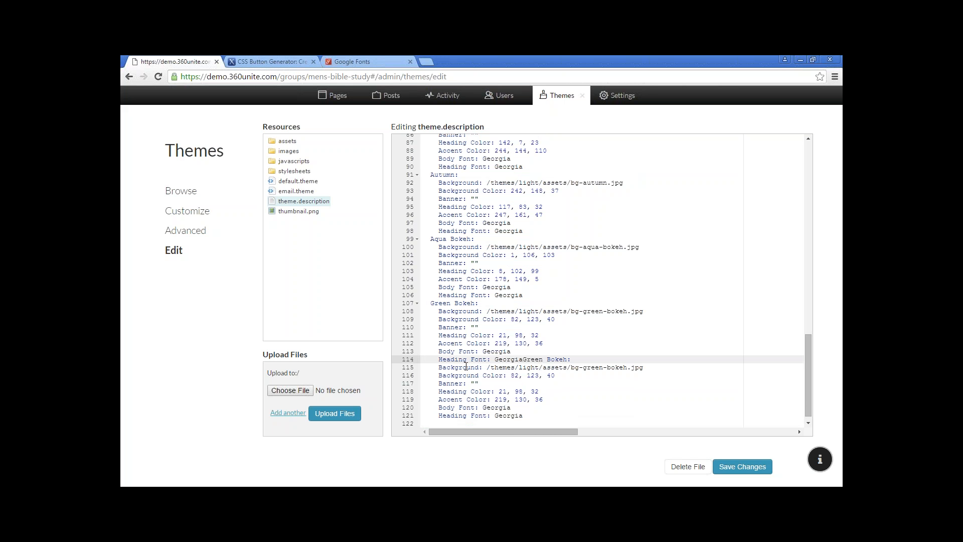
pyautogui.hotkey('ctrl', 'z')
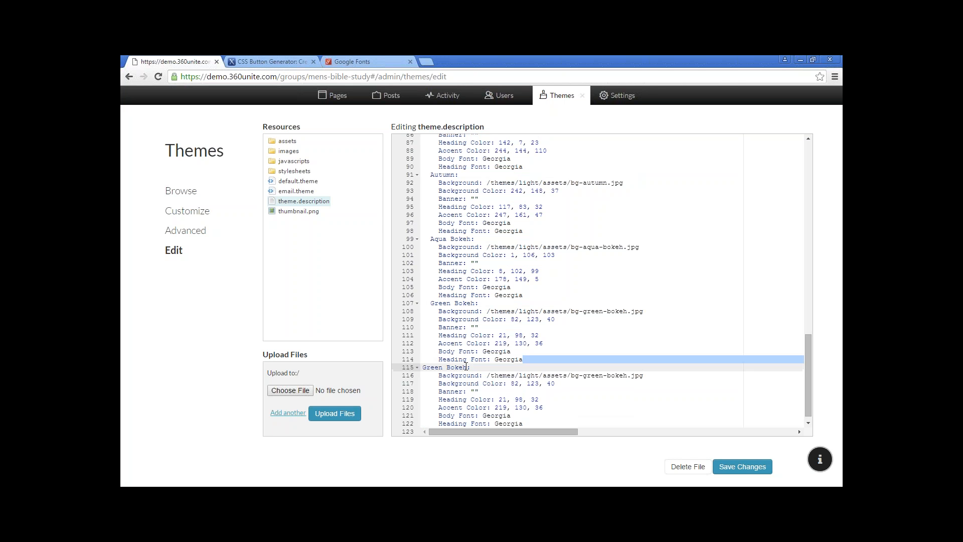
pyautogui.write('TestGreen Bokeh:')
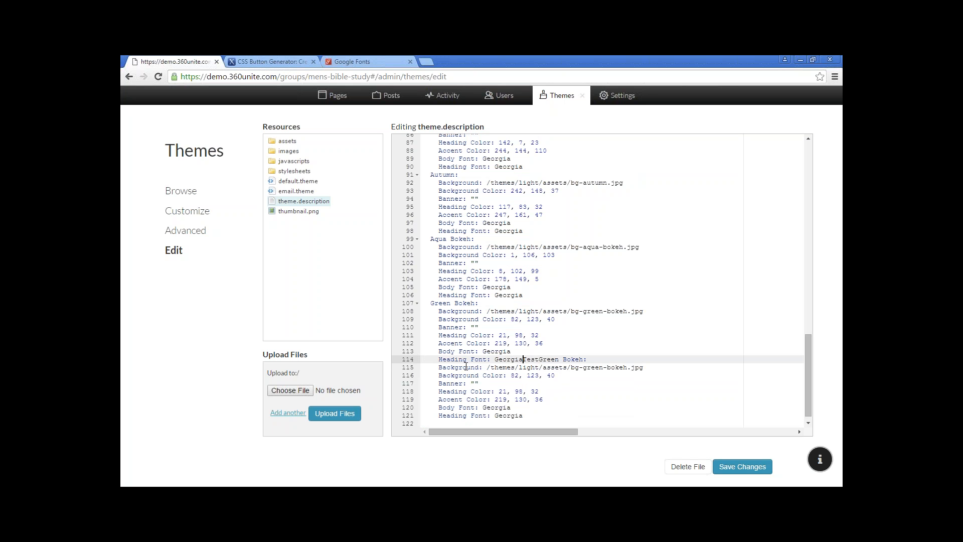
pyautogui.press('Return')
pyautogui.press('BackSpace')
pyautogui.press('BackSpace')
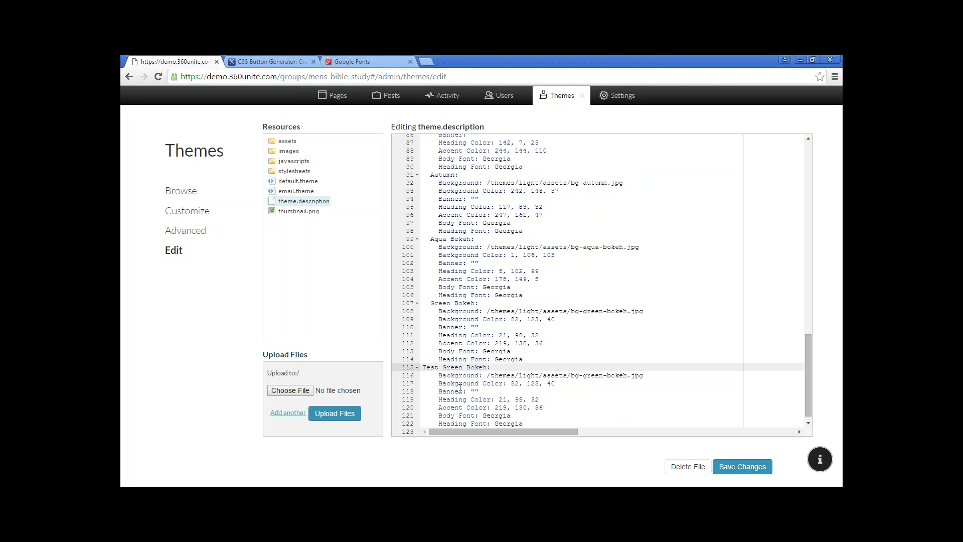
# Set both the Body Font and Heading Font of the Test Green Bokeh preset to Lato and save the file.
pyautogui.doubleClick(484, 415)
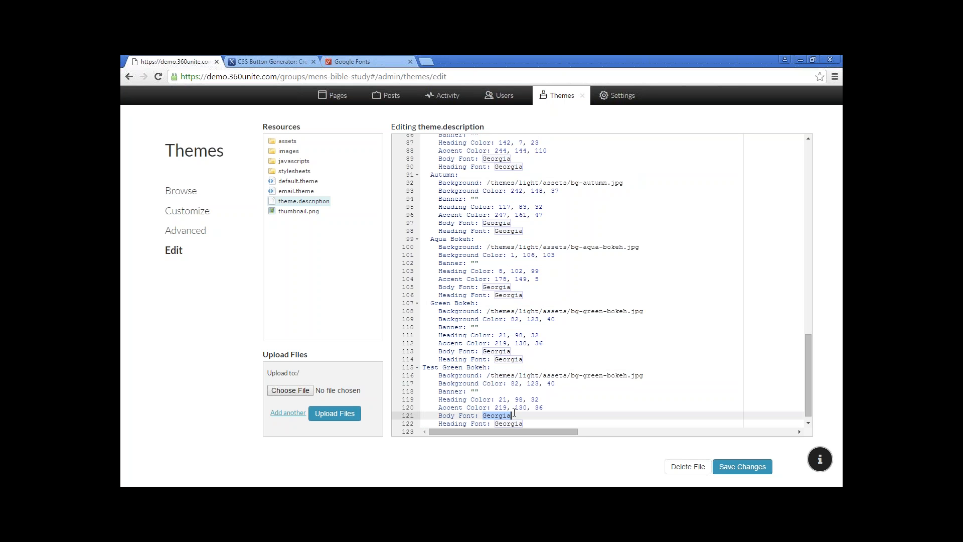
pyautogui.write('Lato')
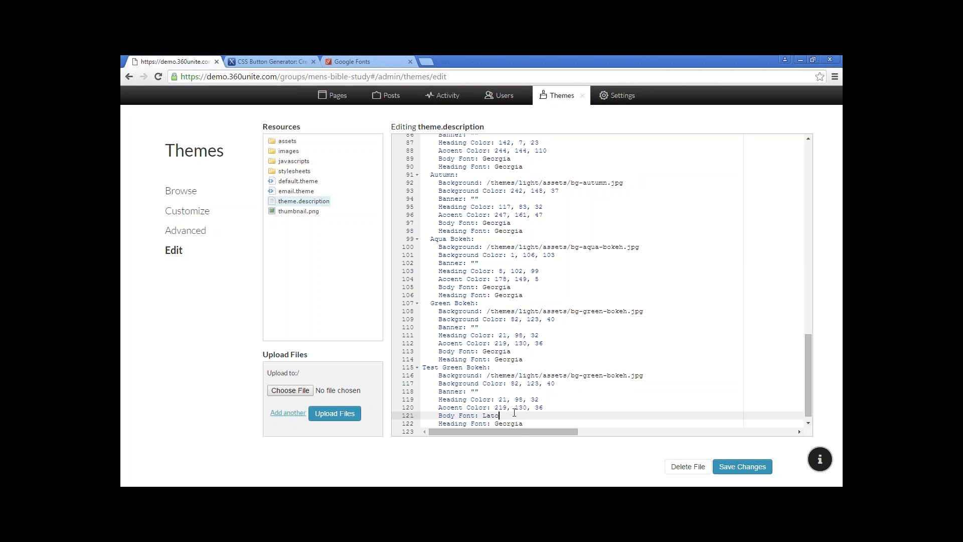
pyautogui.click(497, 423)
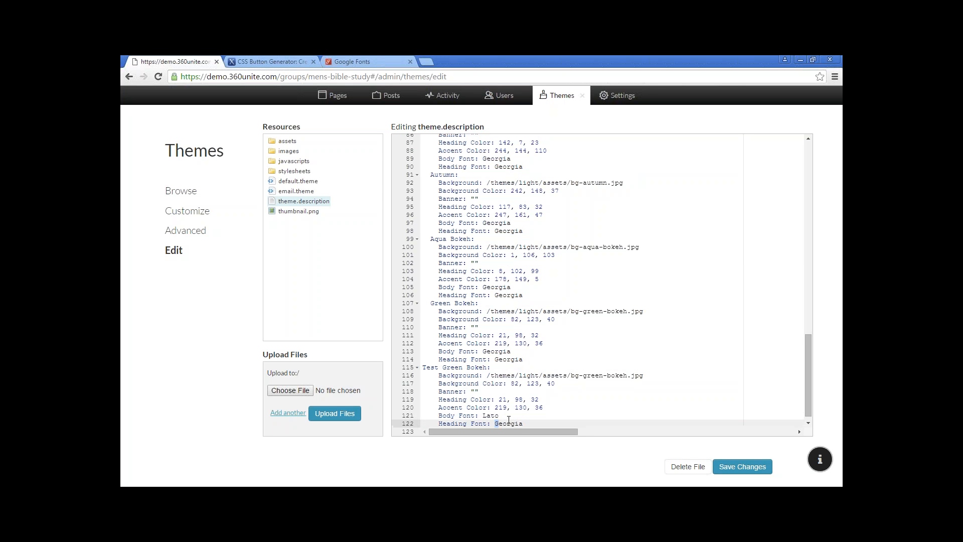
pyautogui.write('L')
pyautogui.press('Delete')
pyautogui.press('Delete')
pyautogui.press('Delete')
pyautogui.press('Delete')
pyautogui.press('Delete')
pyautogui.write('ato')
pyautogui.click(732, 467)
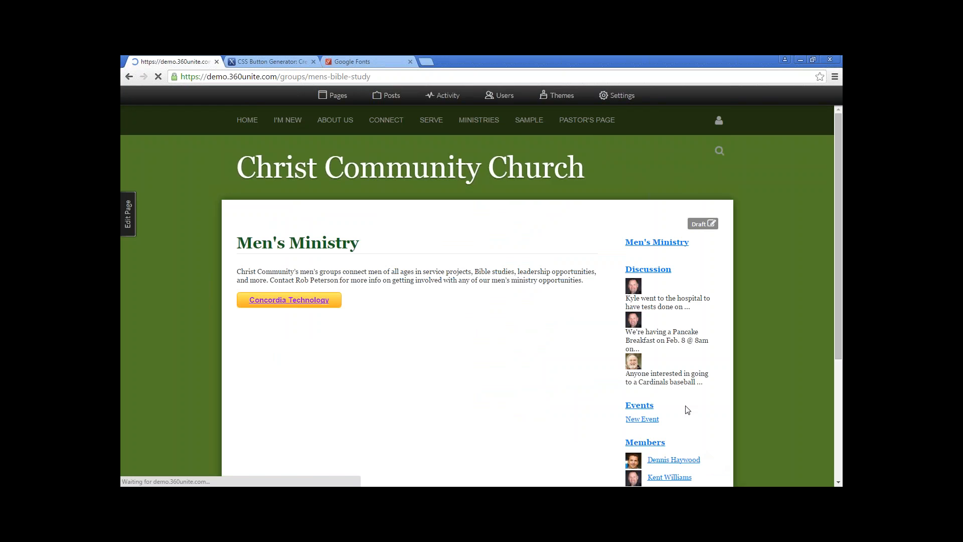
# Check the available presets in the theme customization settings for the Test Green Bokeh preset.
pyautogui.click(569, 101)
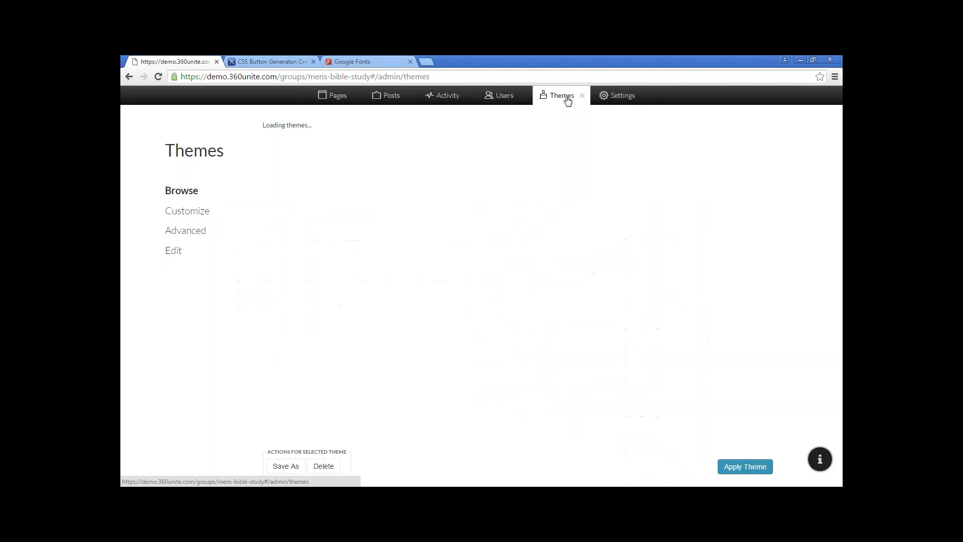
pyautogui.click(186, 216)
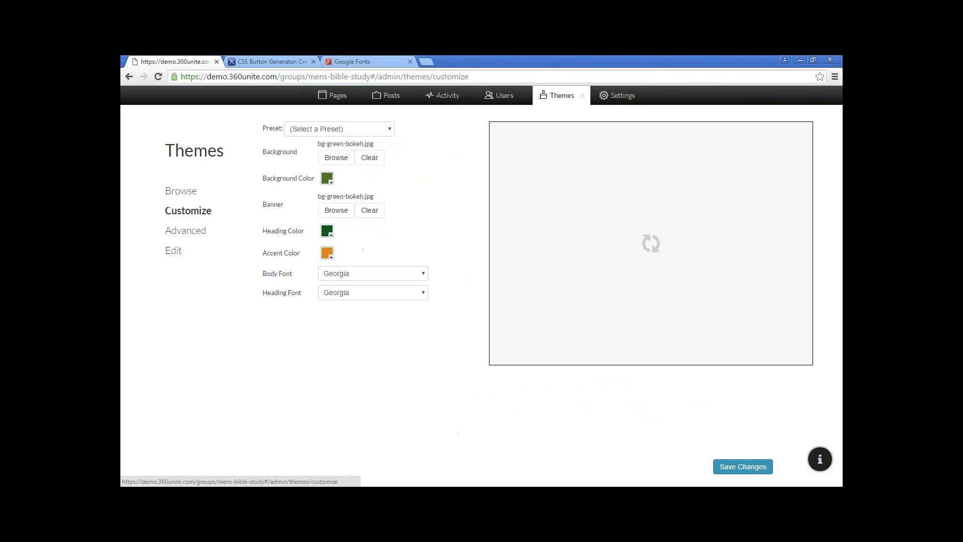
pyautogui.click(376, 131)
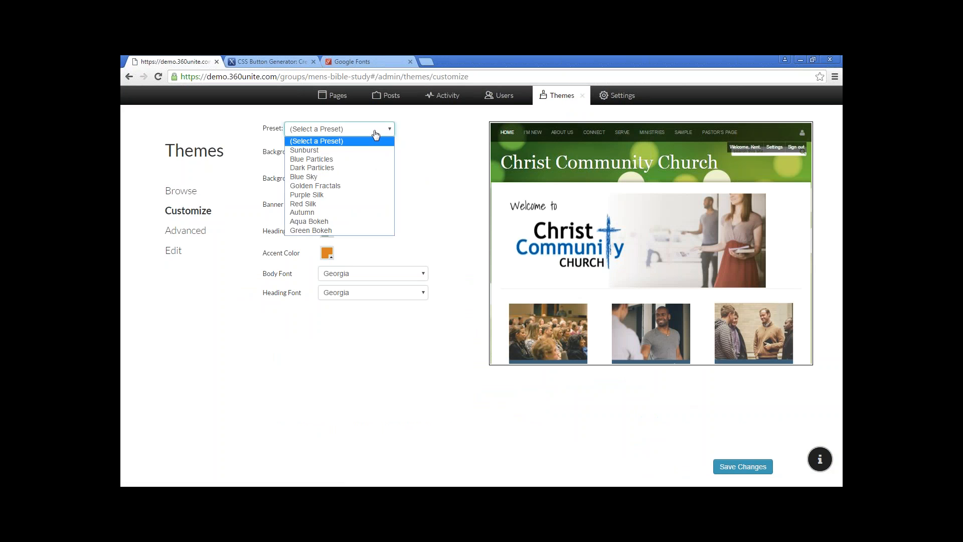
pyautogui.click(467, 159)
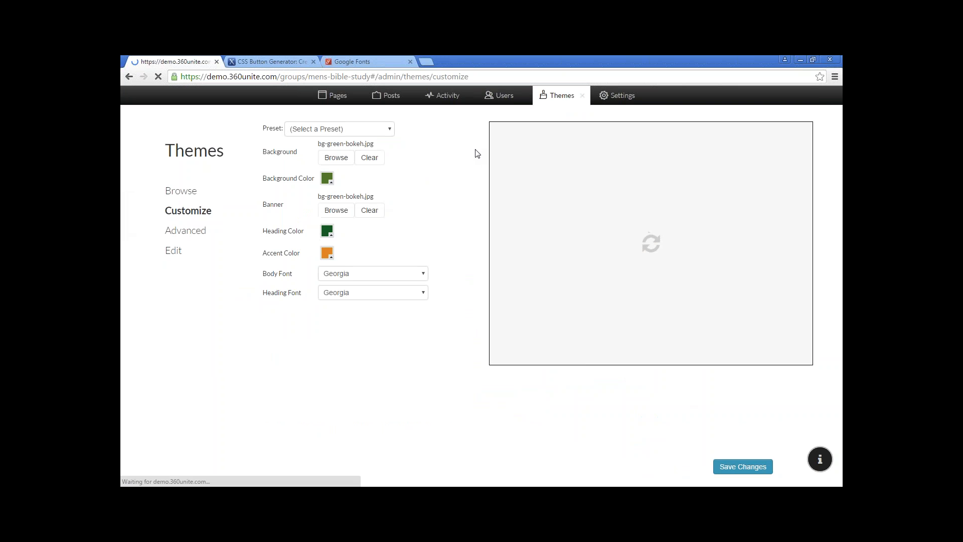
pyautogui.click(368, 131)
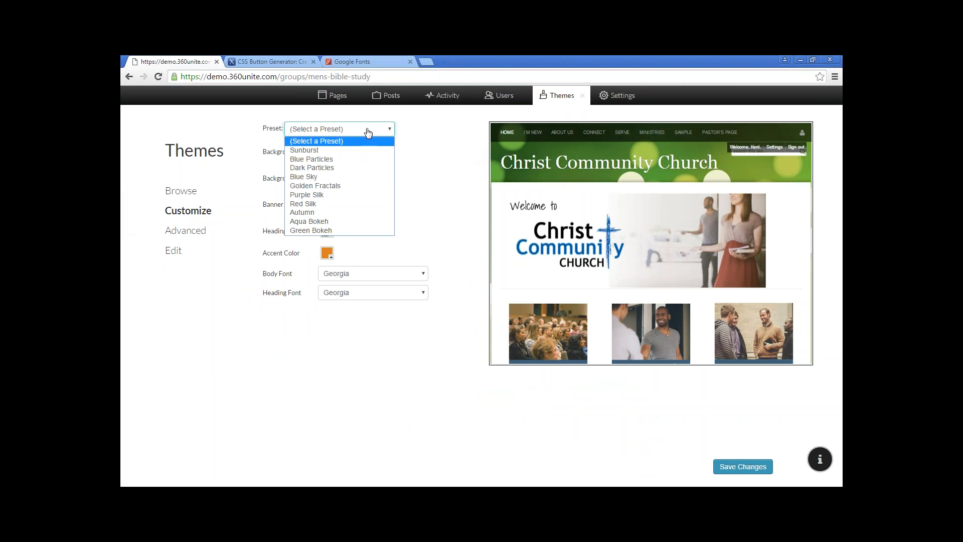
pyautogui.click(354, 230)
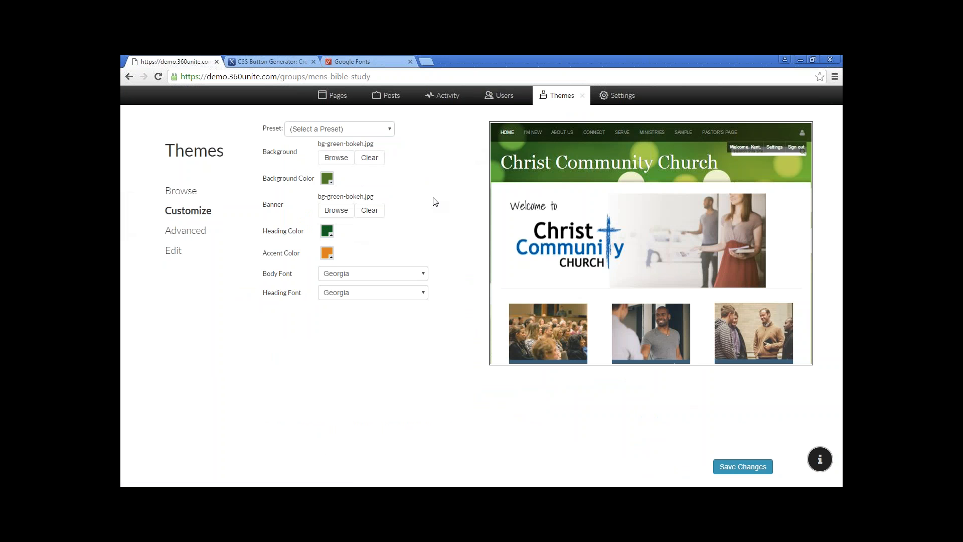
# Reopen theme.description, indent the Test Green Bokeh line to align with the Green Bokeh preset name, and save the file.
pyautogui.click(189, 231)
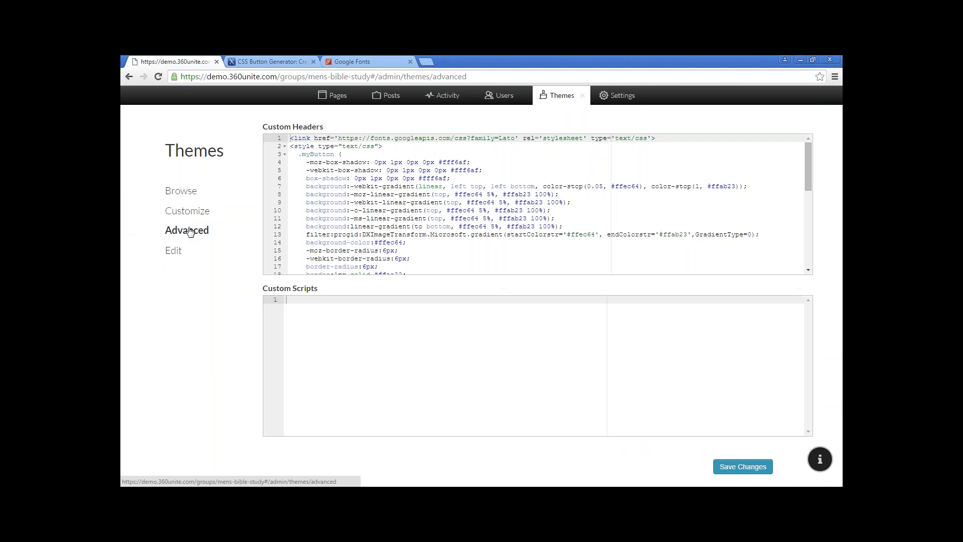
pyautogui.click(173, 251)
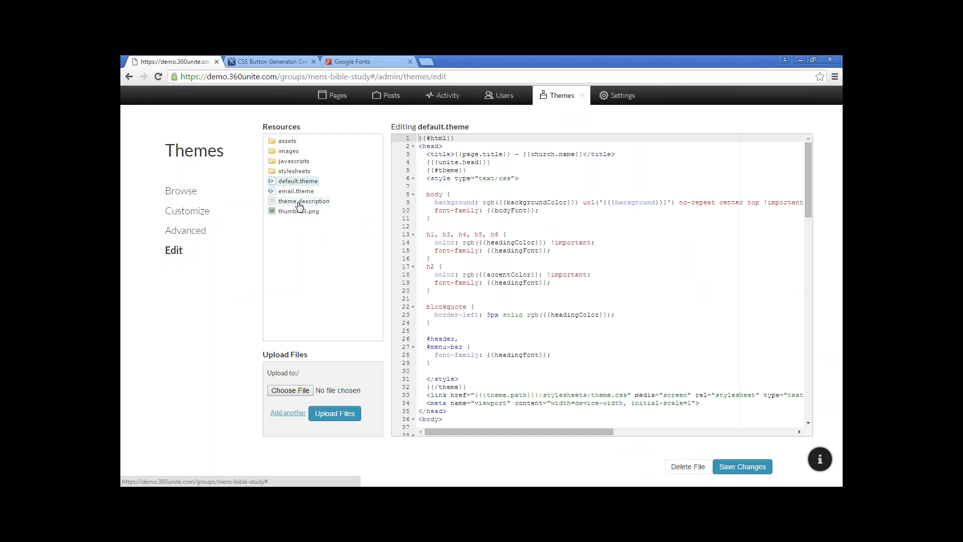
pyautogui.scroll(-15, 527, 280)
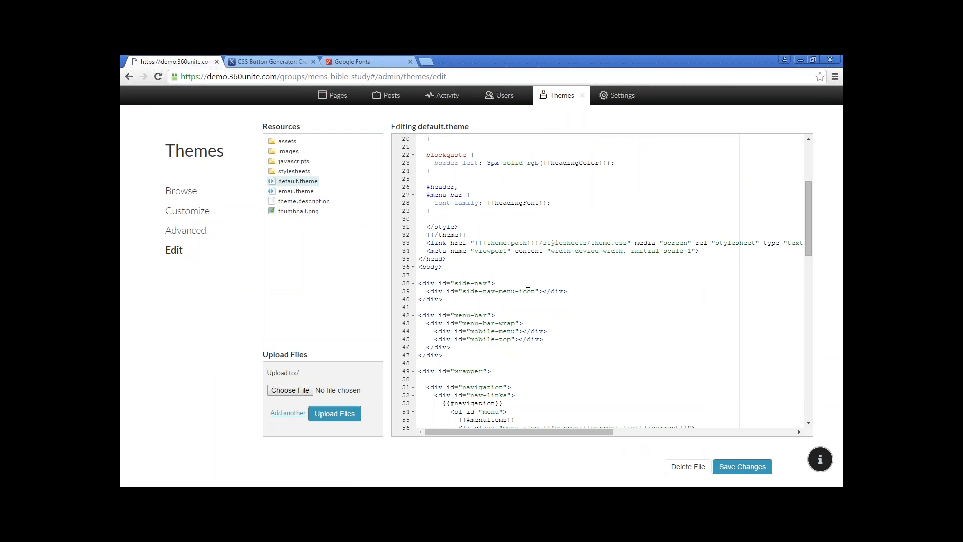
pyautogui.click(300, 201)
pyautogui.scroll(-10, 505, 246)
pyautogui.scroll(-15, 505, 246)
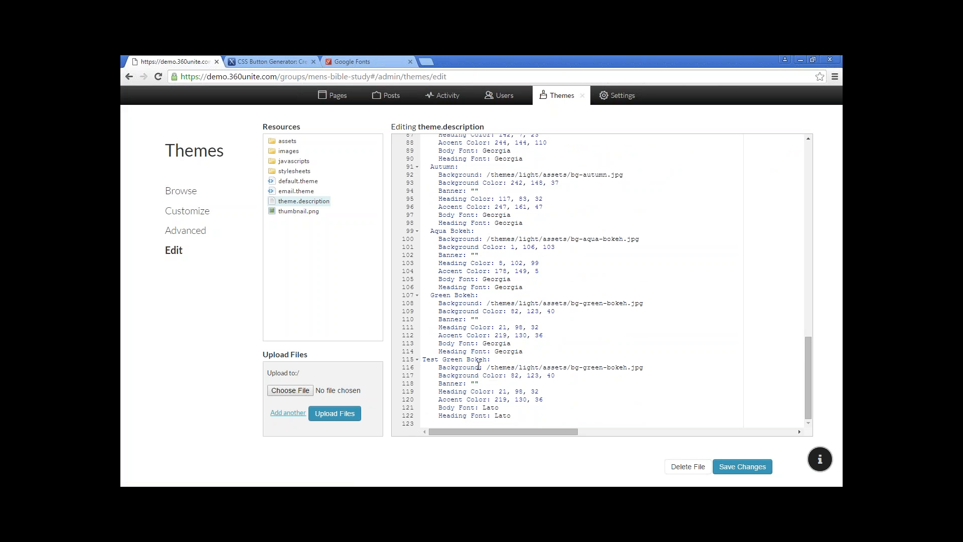
pyautogui.click(430, 358)
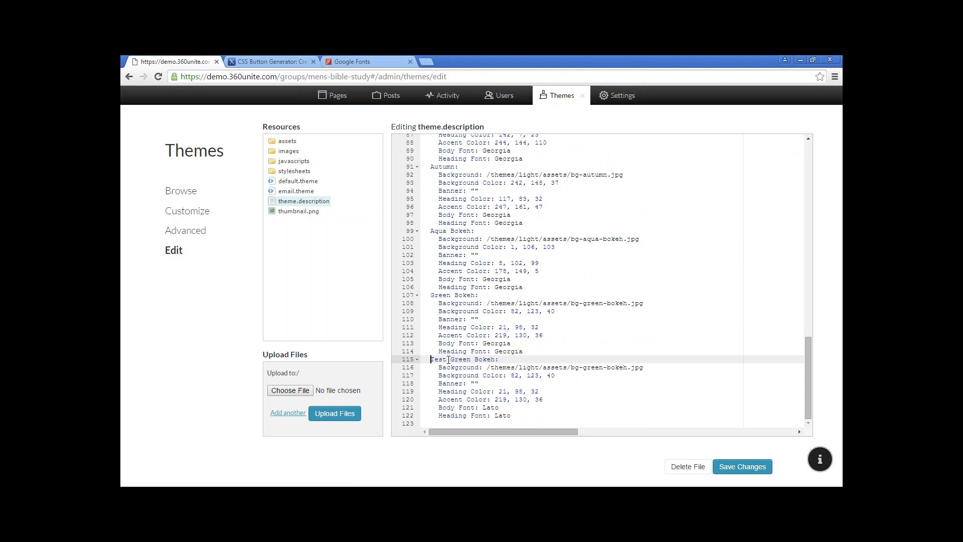
pyautogui.click(750, 471)
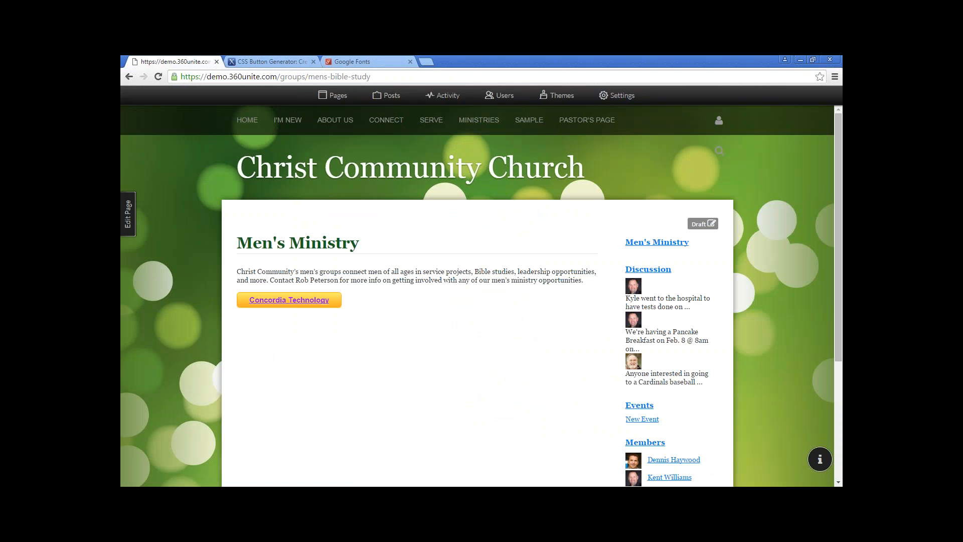
# Select the Test Green Bokeh preset in the theme customization settings and save the changes to the site.
pyautogui.click(550, 99)
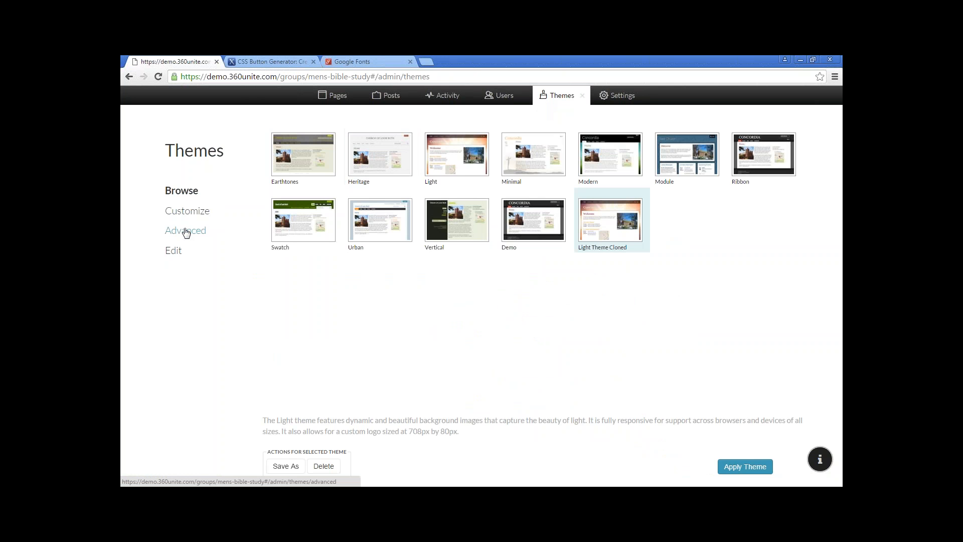
pyautogui.click(191, 211)
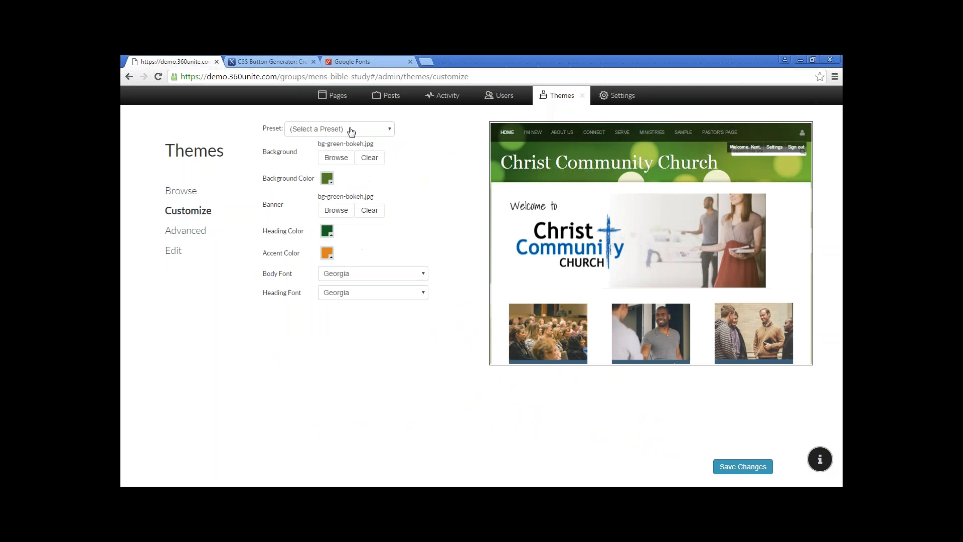
pyautogui.click(353, 131)
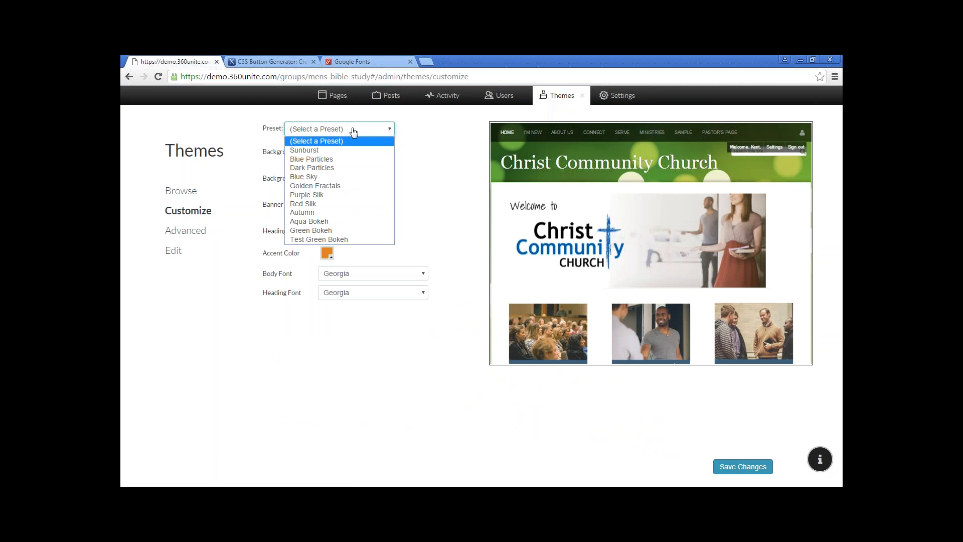
pyautogui.click(357, 240)
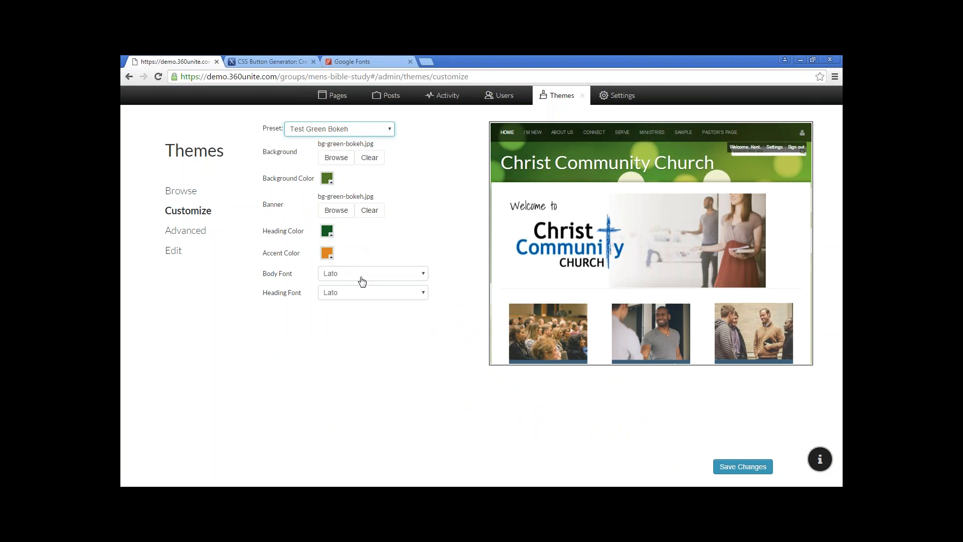
pyautogui.click(733, 467)
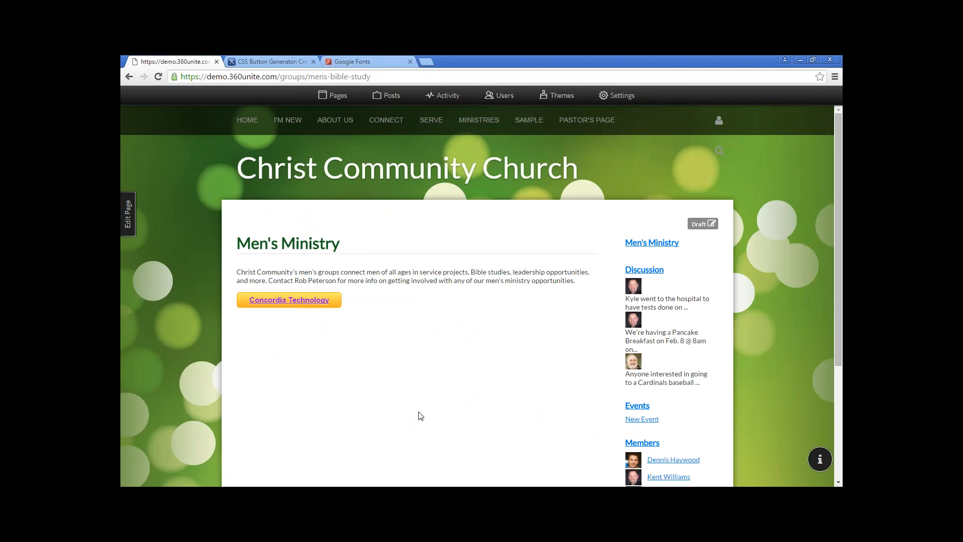
pyautogui.hotkey('alt', 'Tab')
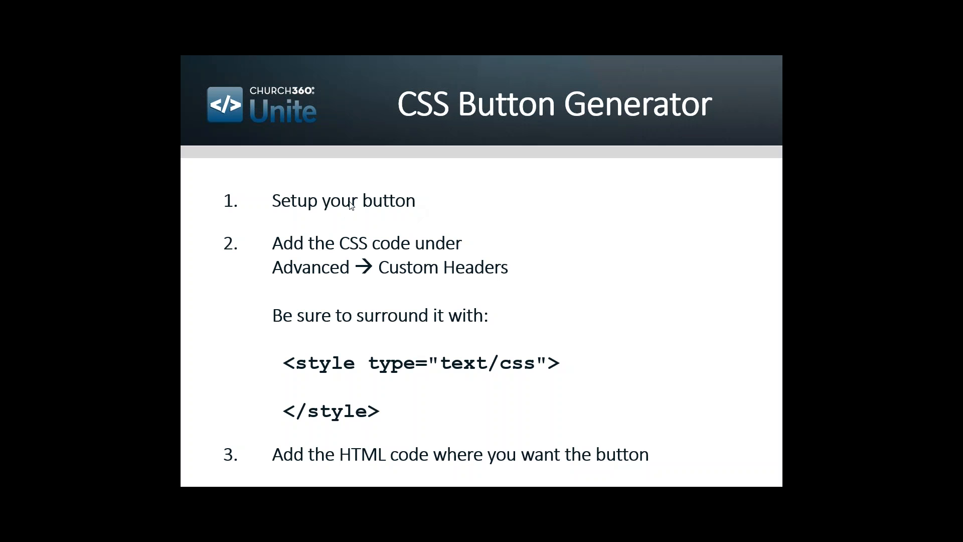
pyautogui.click(554, 282)
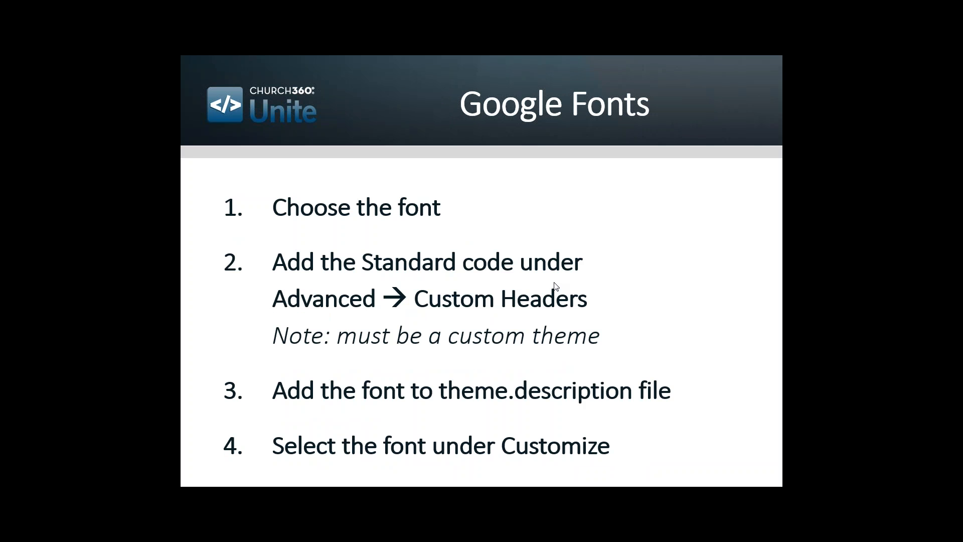